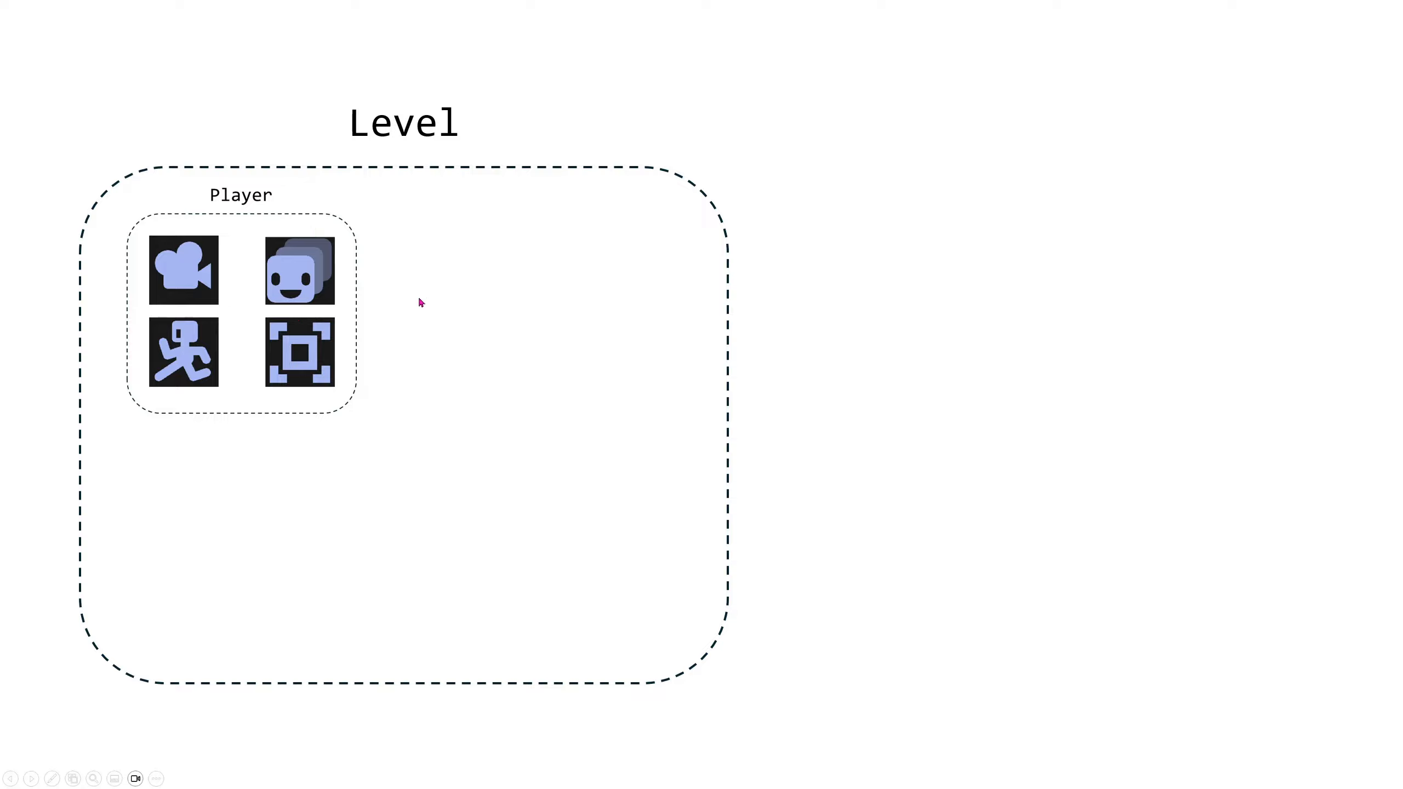
click(909, 289)
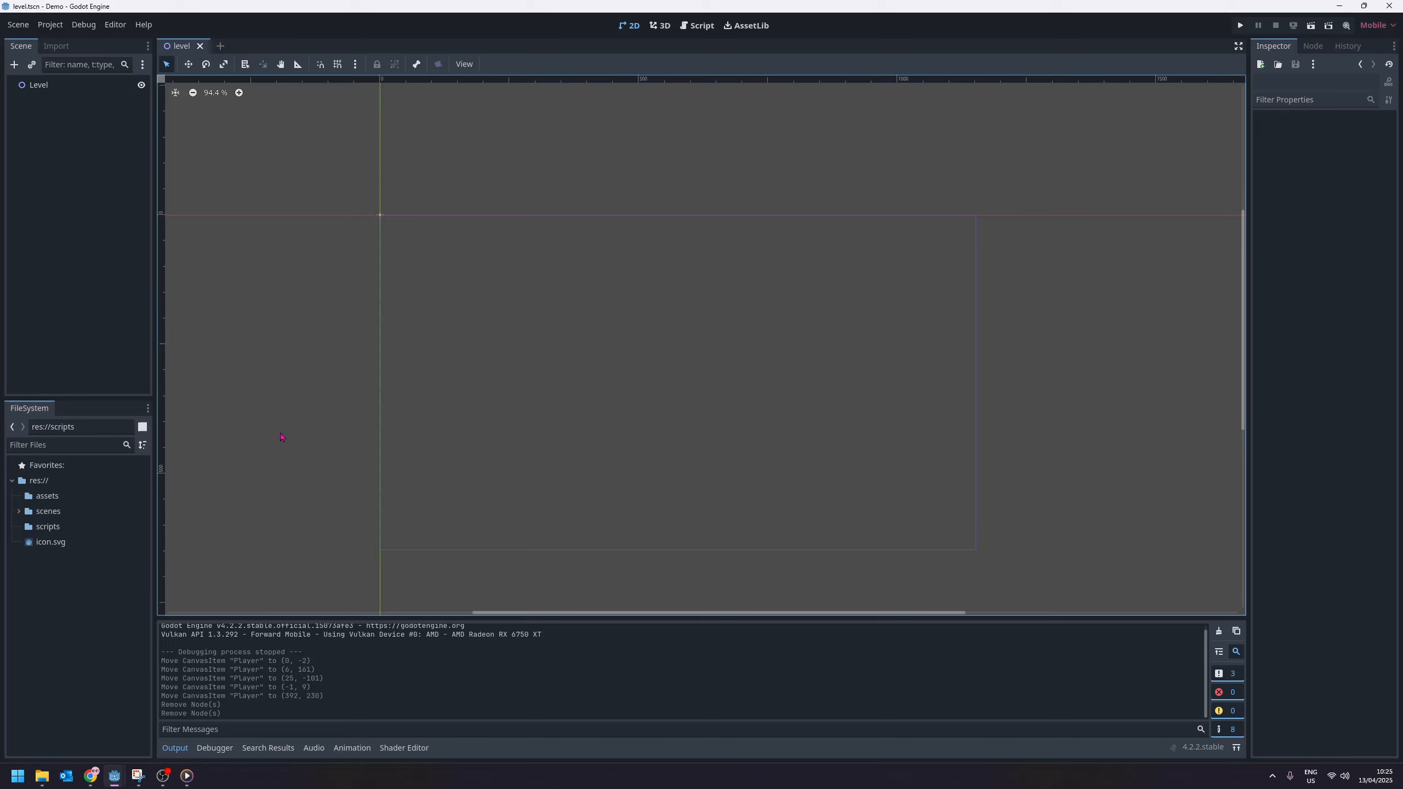
Step: Import the Brackeys Tutorial Assets, Clouds, Parallax Backgrounds, Pixel Adventure Assets and UI Items folders from School Demo into the project's assets folder
click(63, 500)
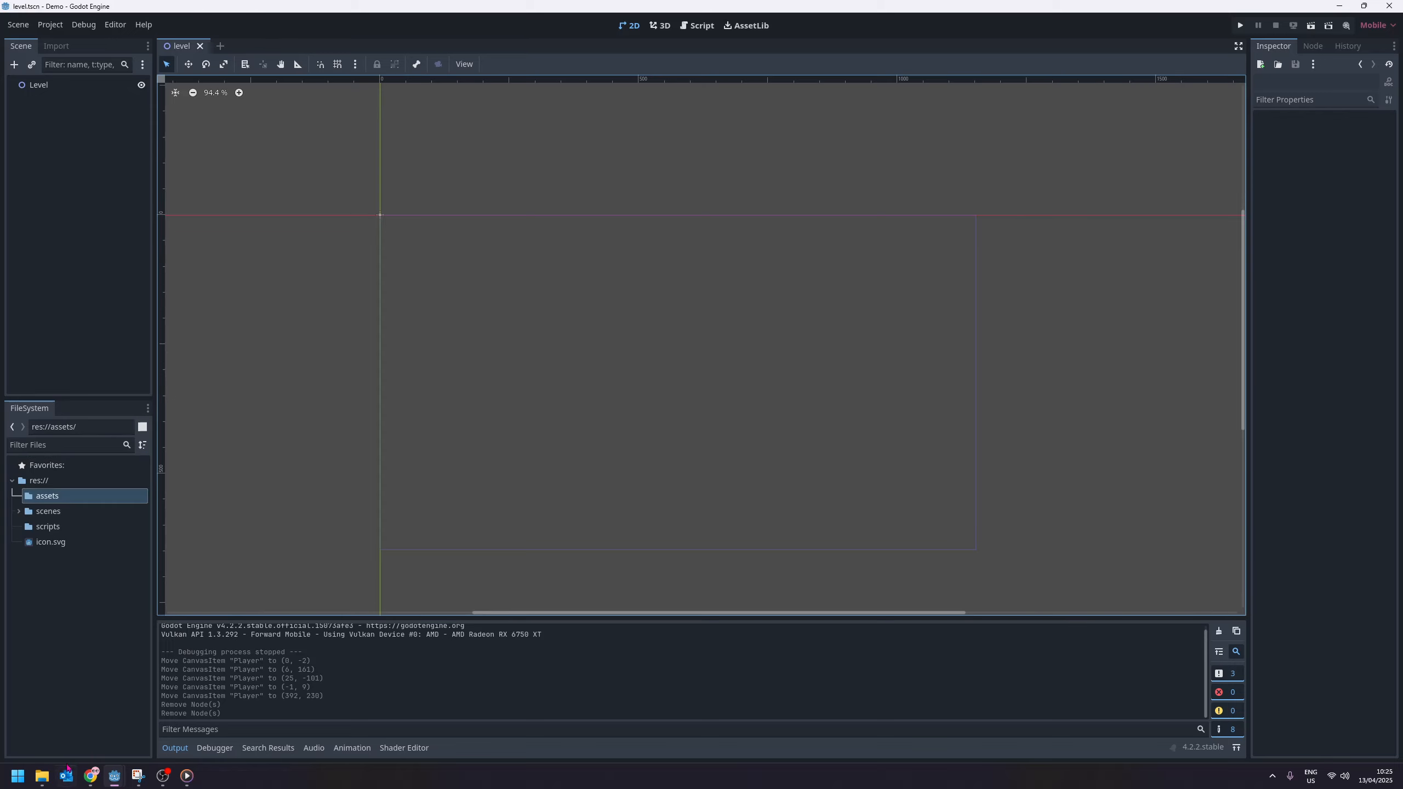
click(42, 777)
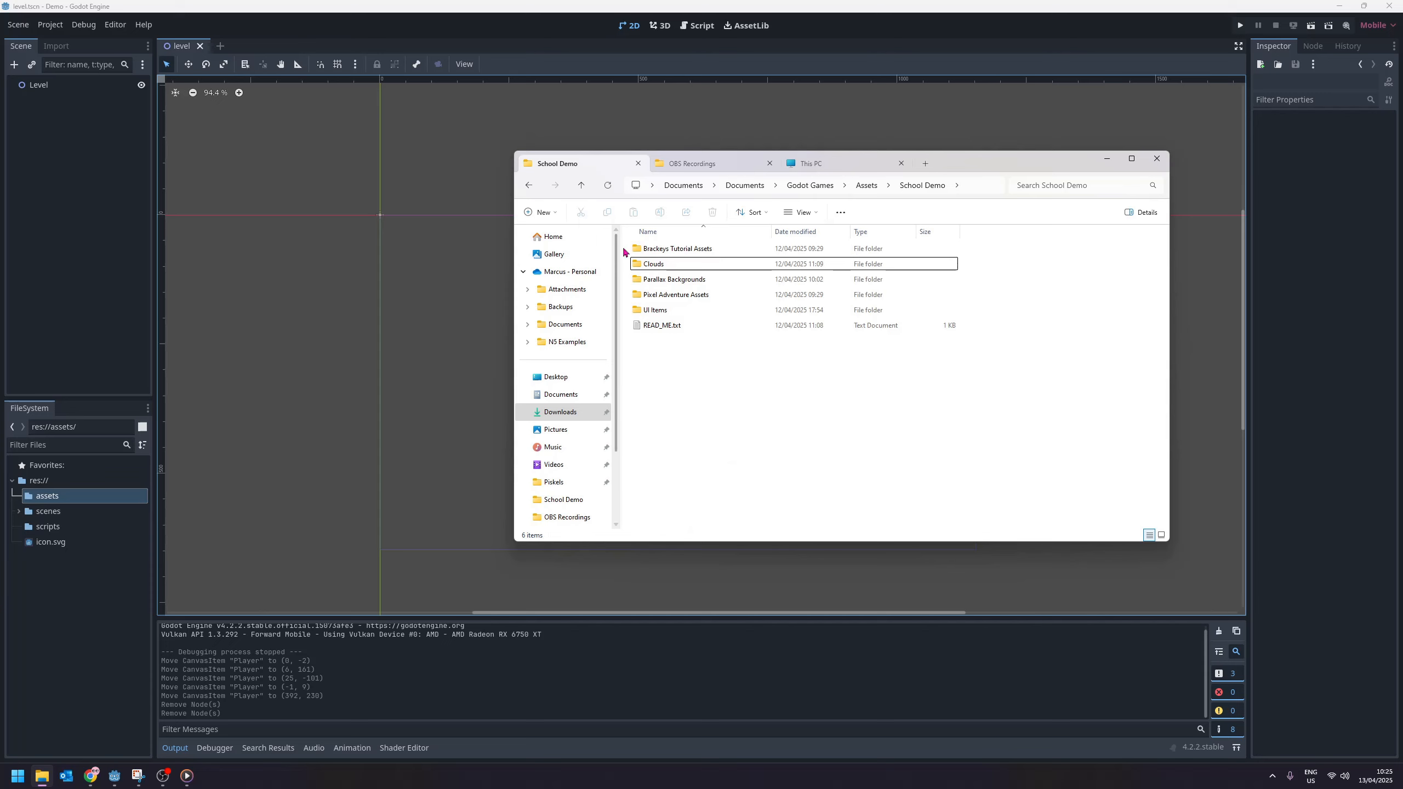
drag(624, 246, 449, 335)
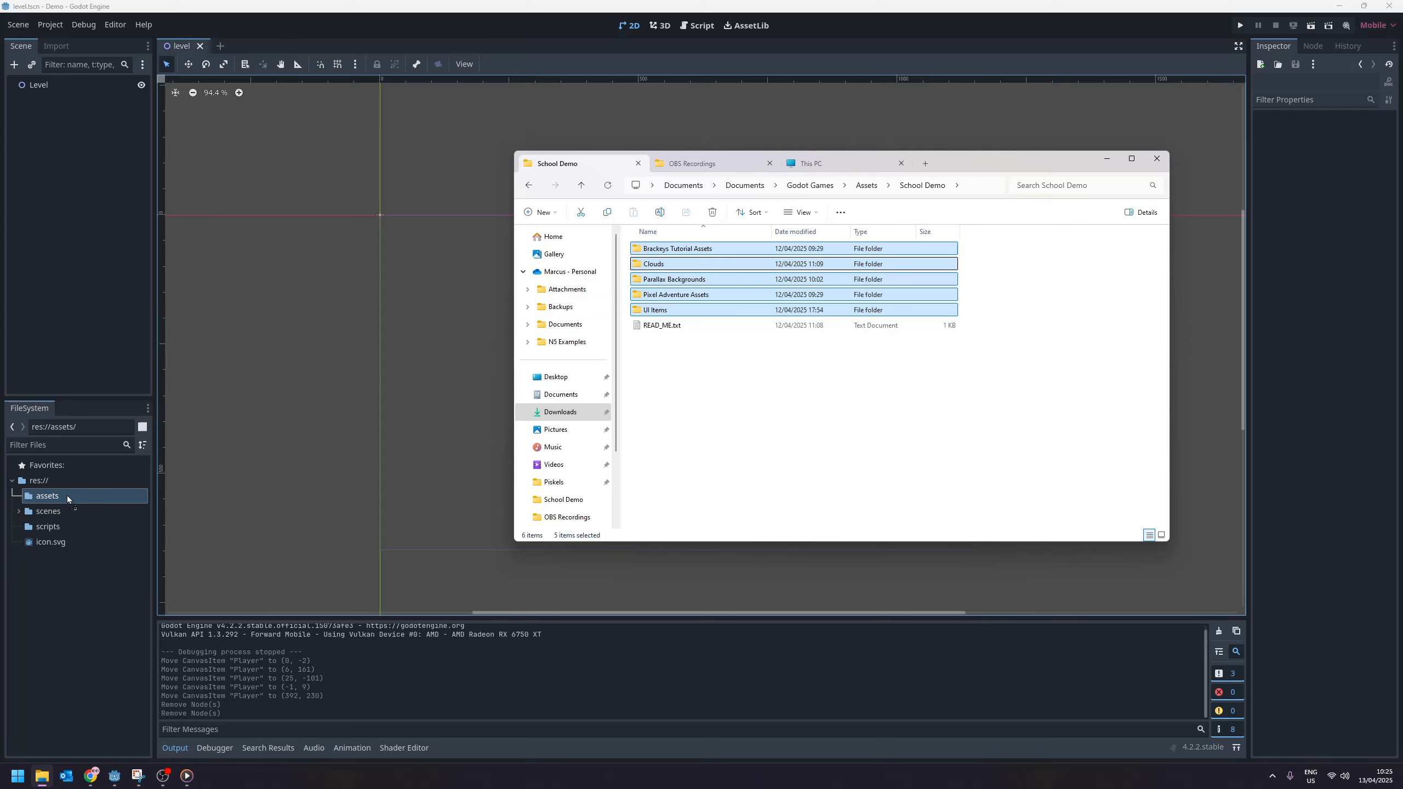
drag(185, 541, 199, 570)
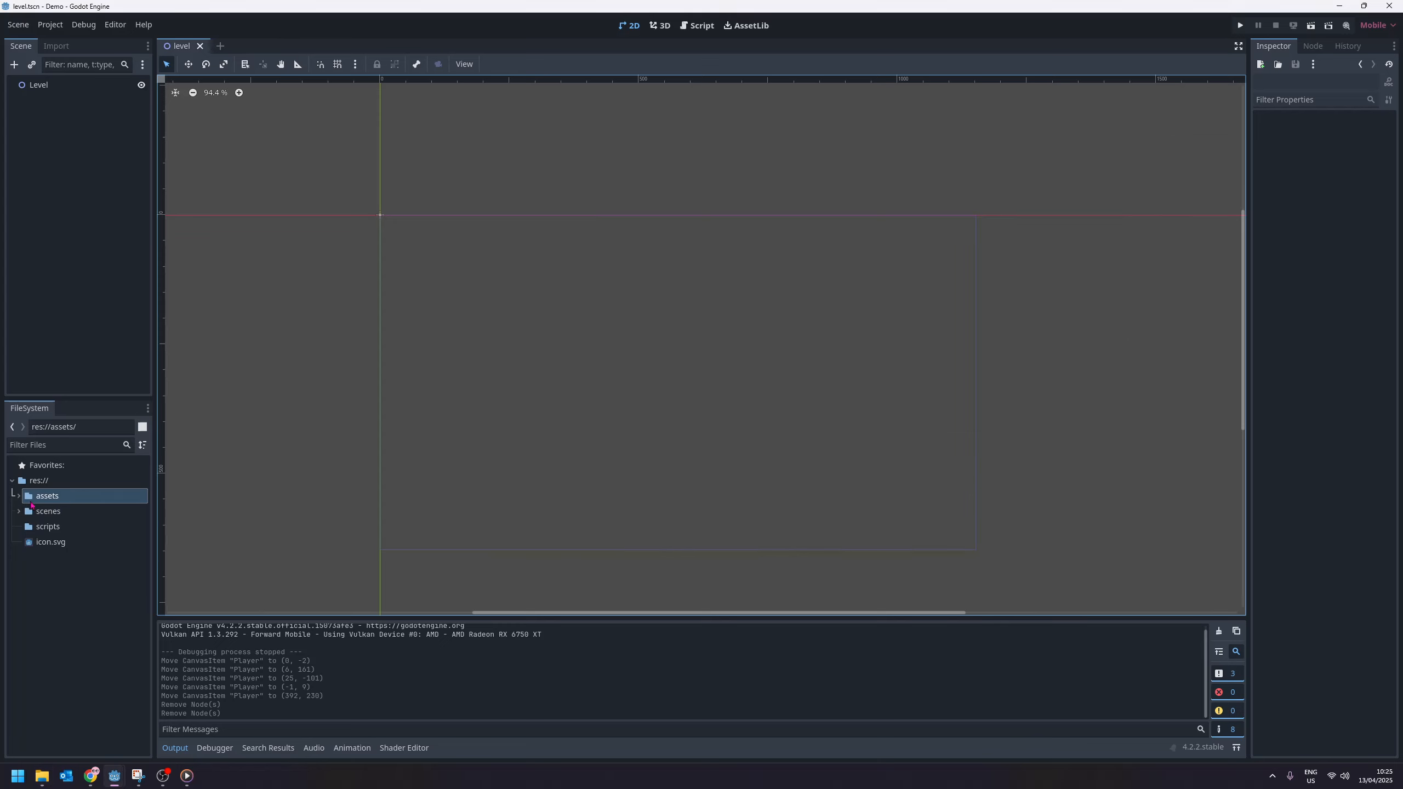
click(20, 498)
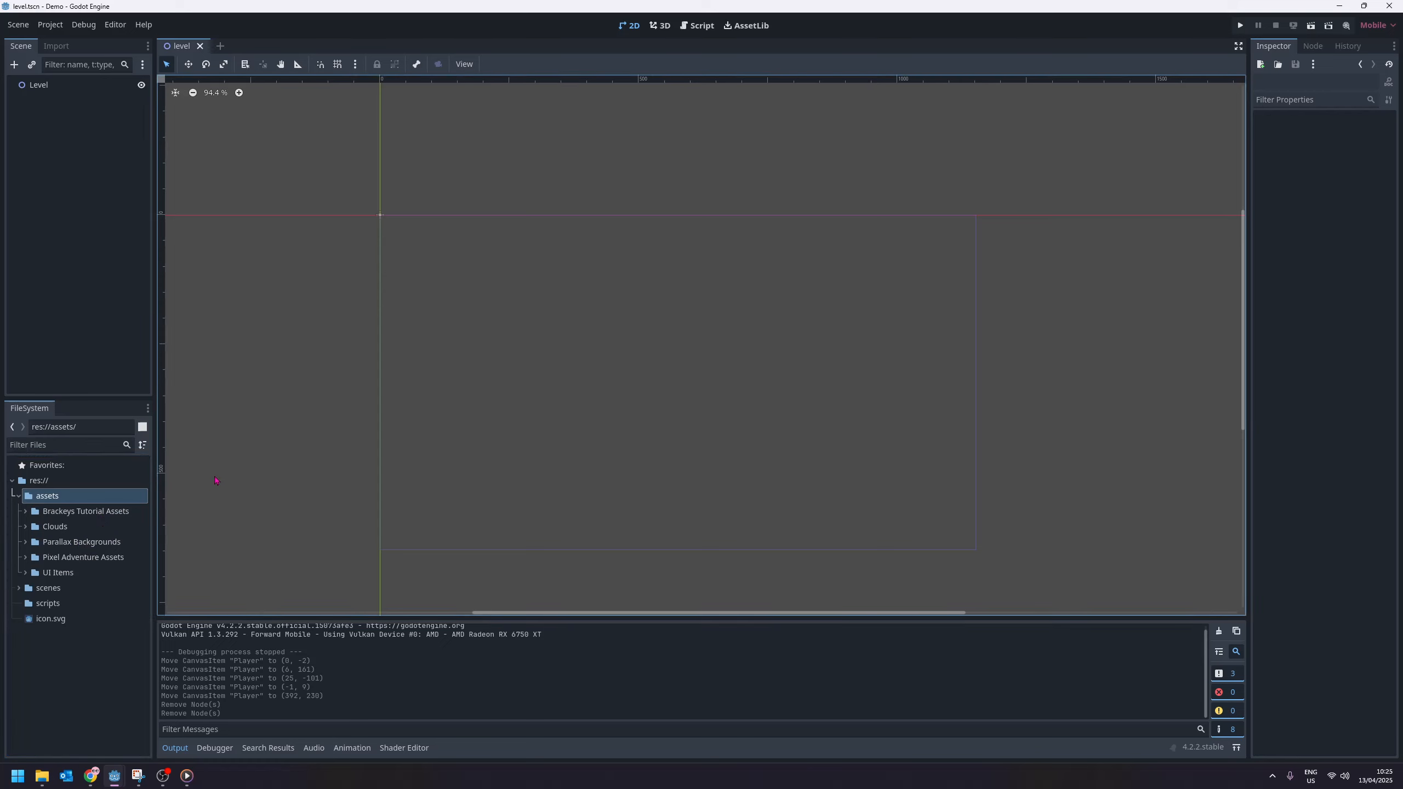
double_click(60, 493)
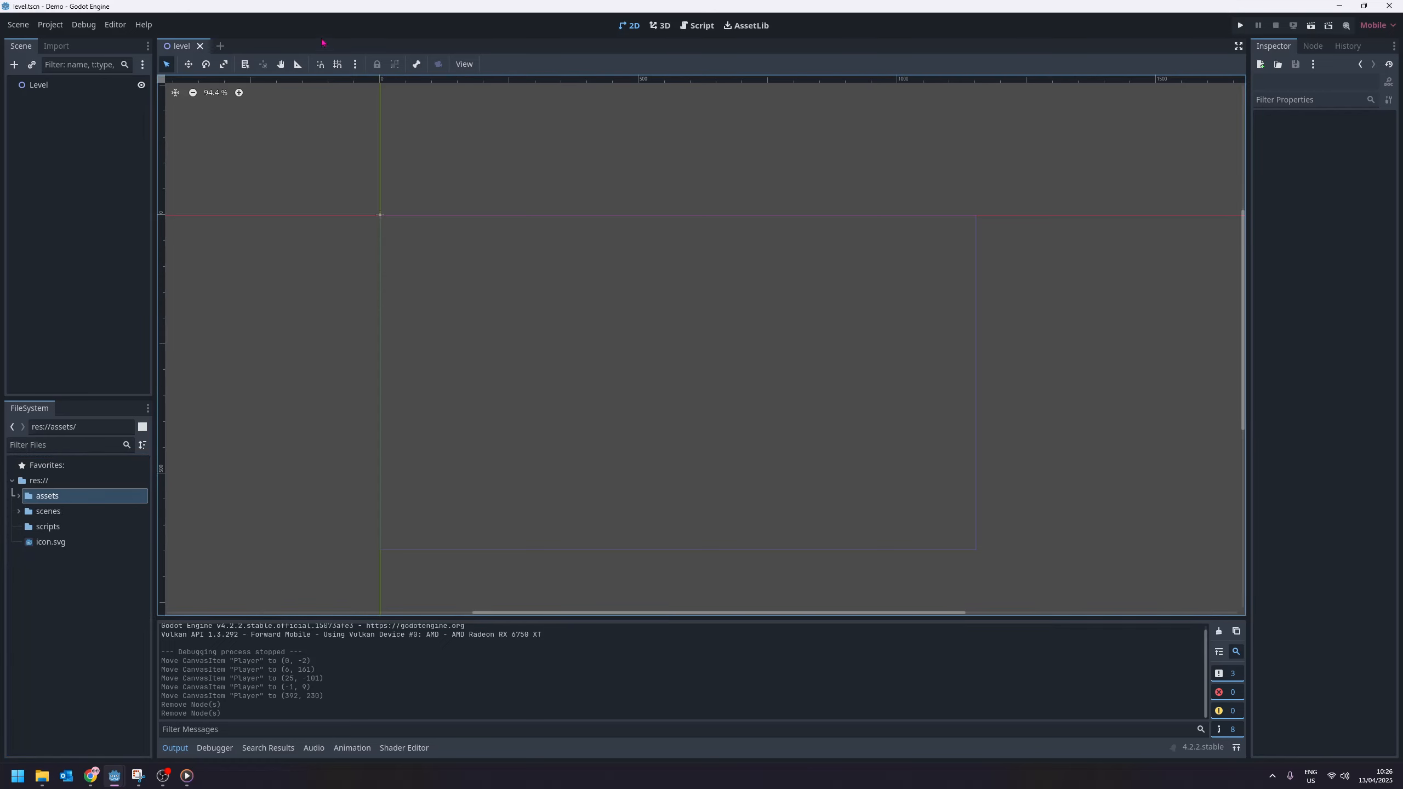
Step: Create a new scene with a CharacterBody2D as its root node
click(220, 47)
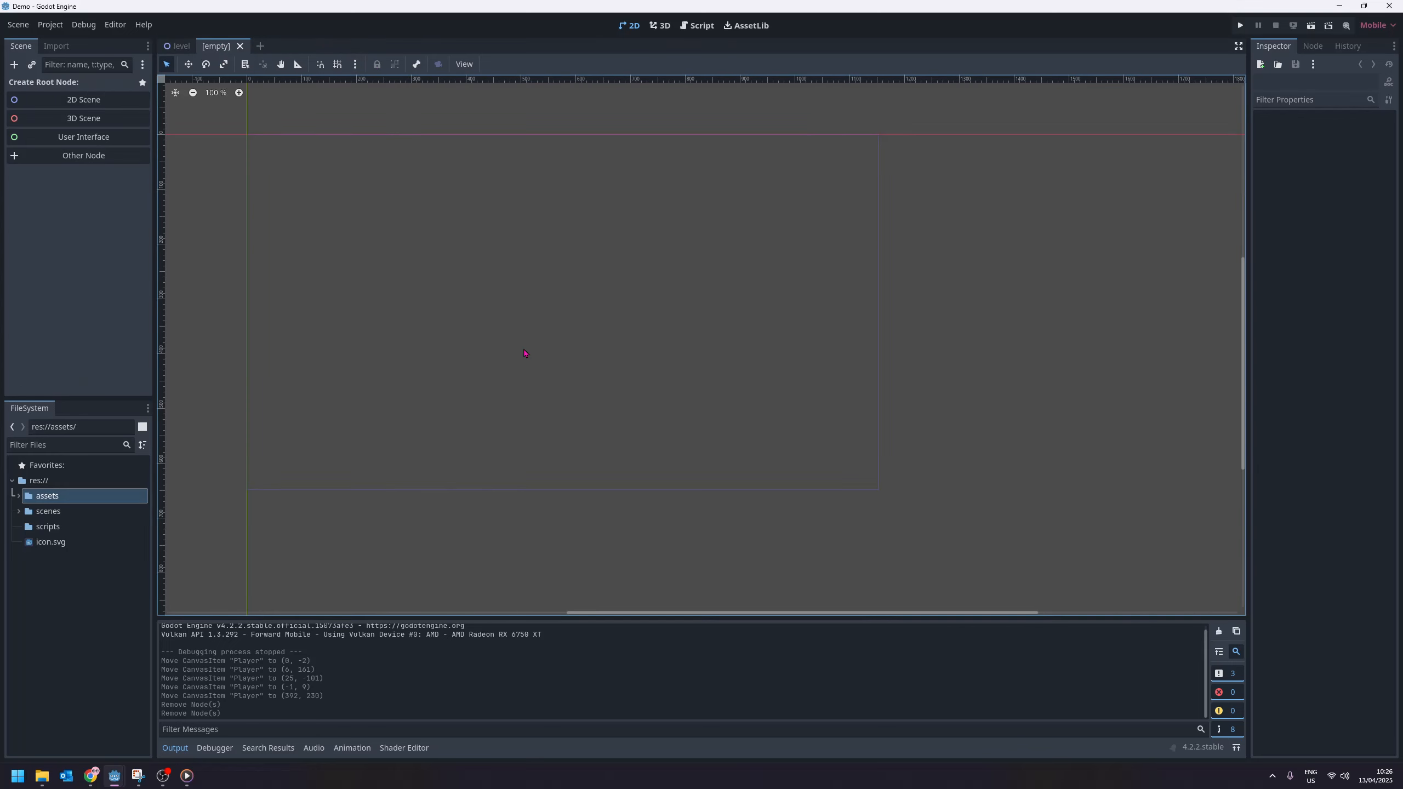
click(14, 65)
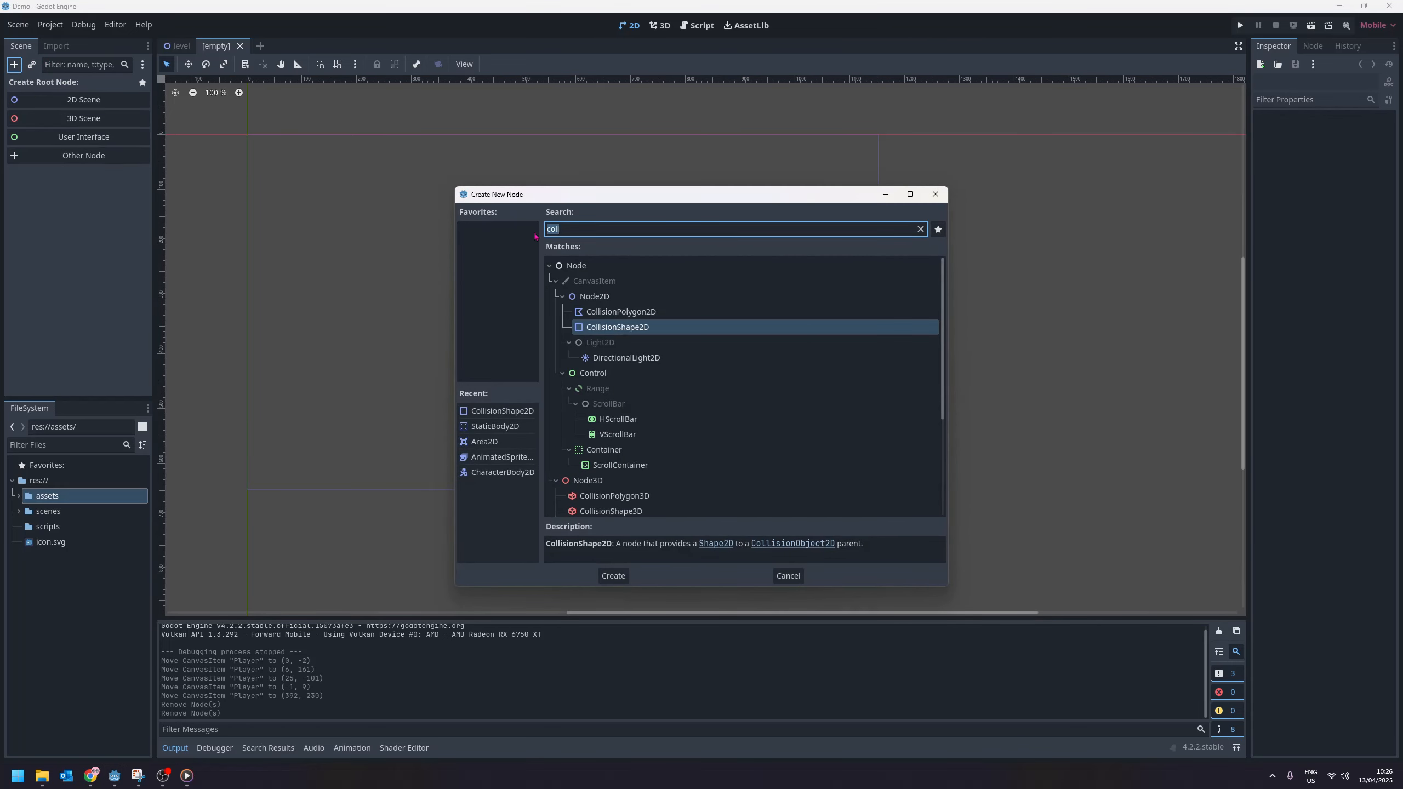
text(chara)
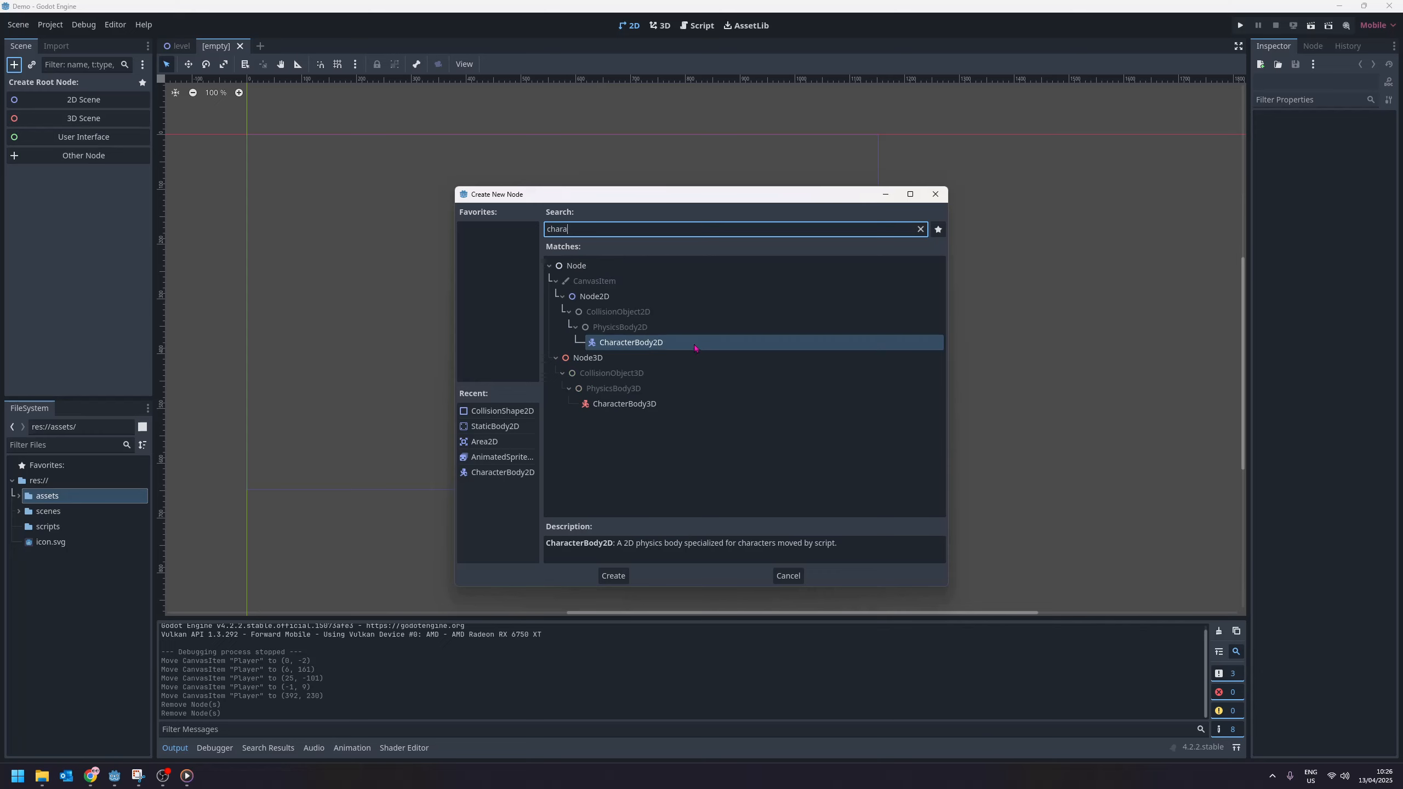
click(900, 501)
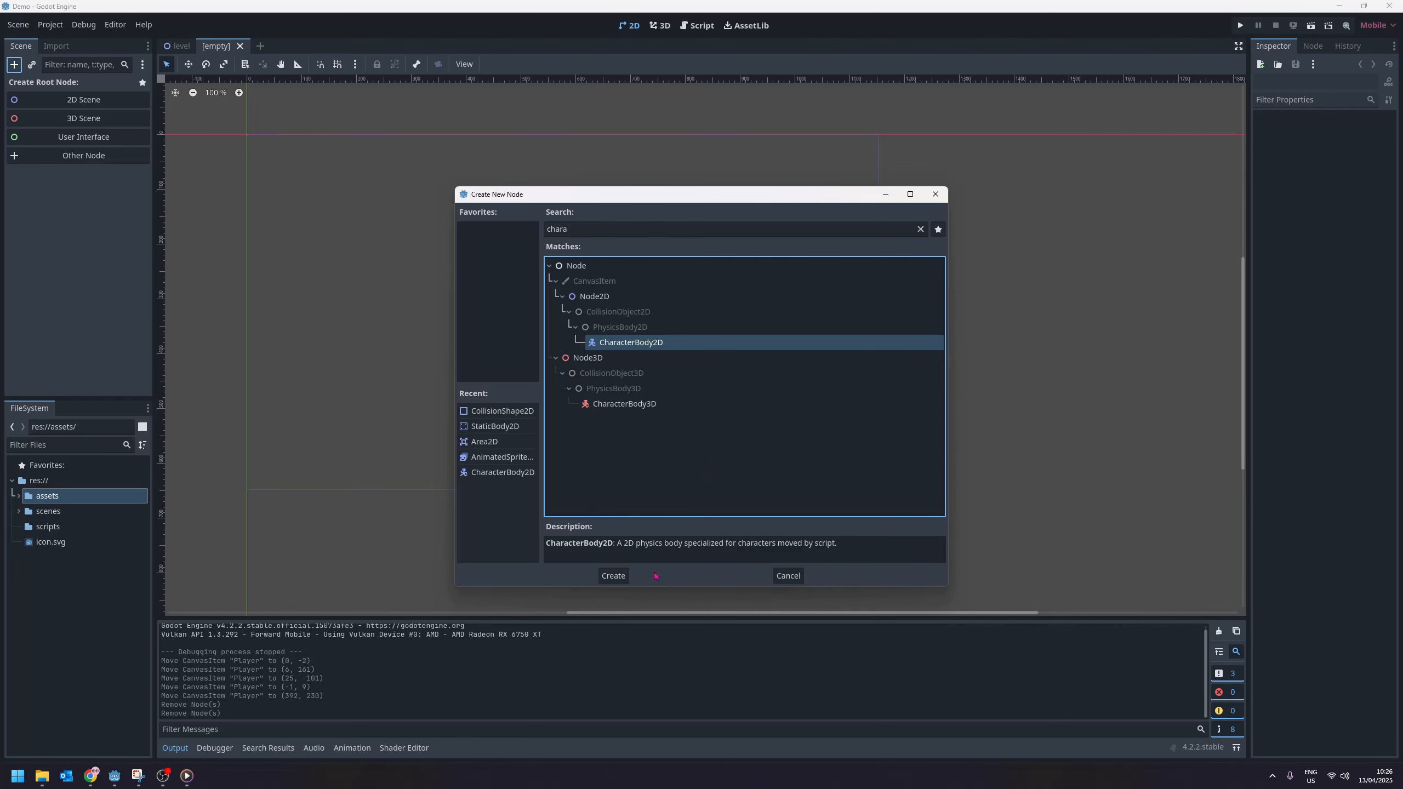
click(614, 576)
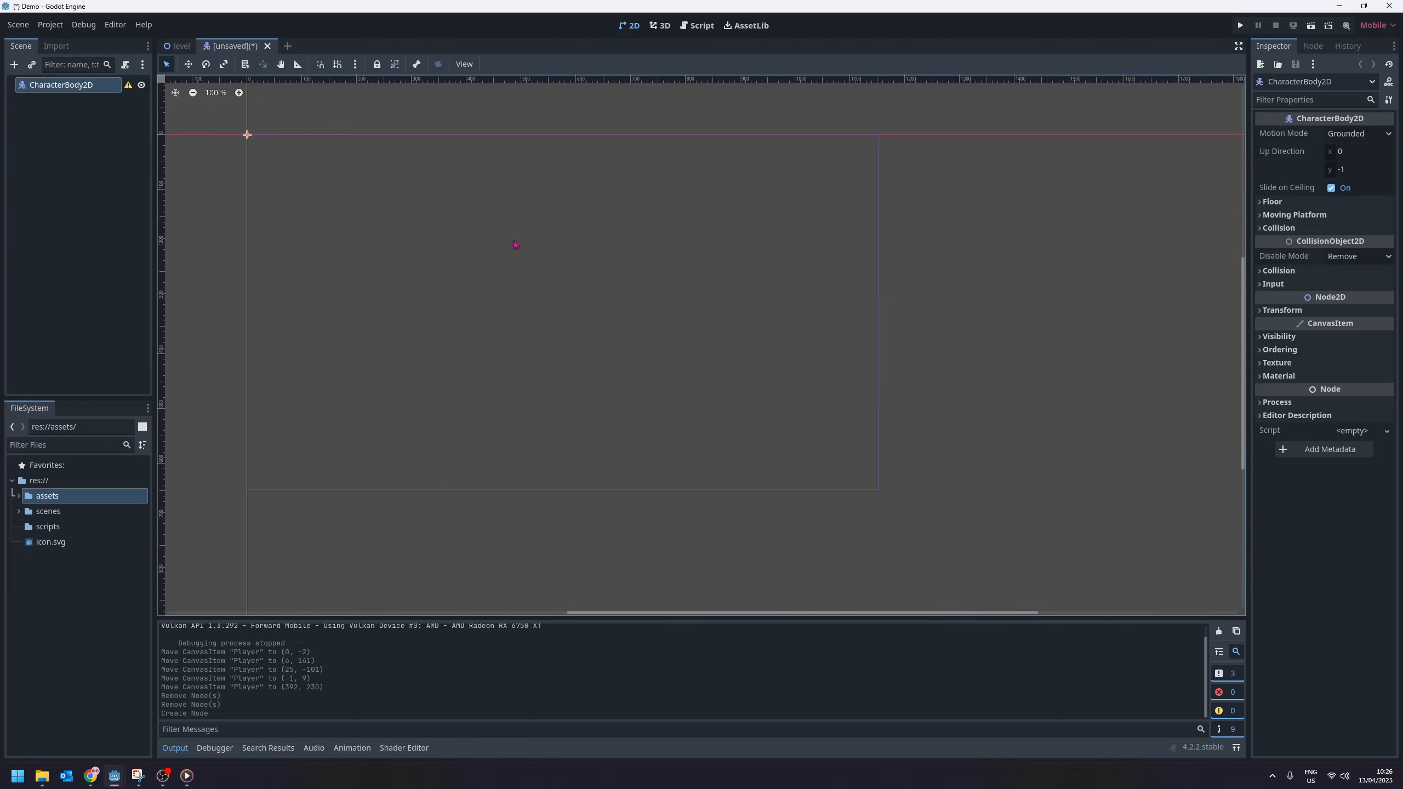
Step: Add an AnimatedSprite2D node as a child of the CharacterBody2D
right_click(91, 87)
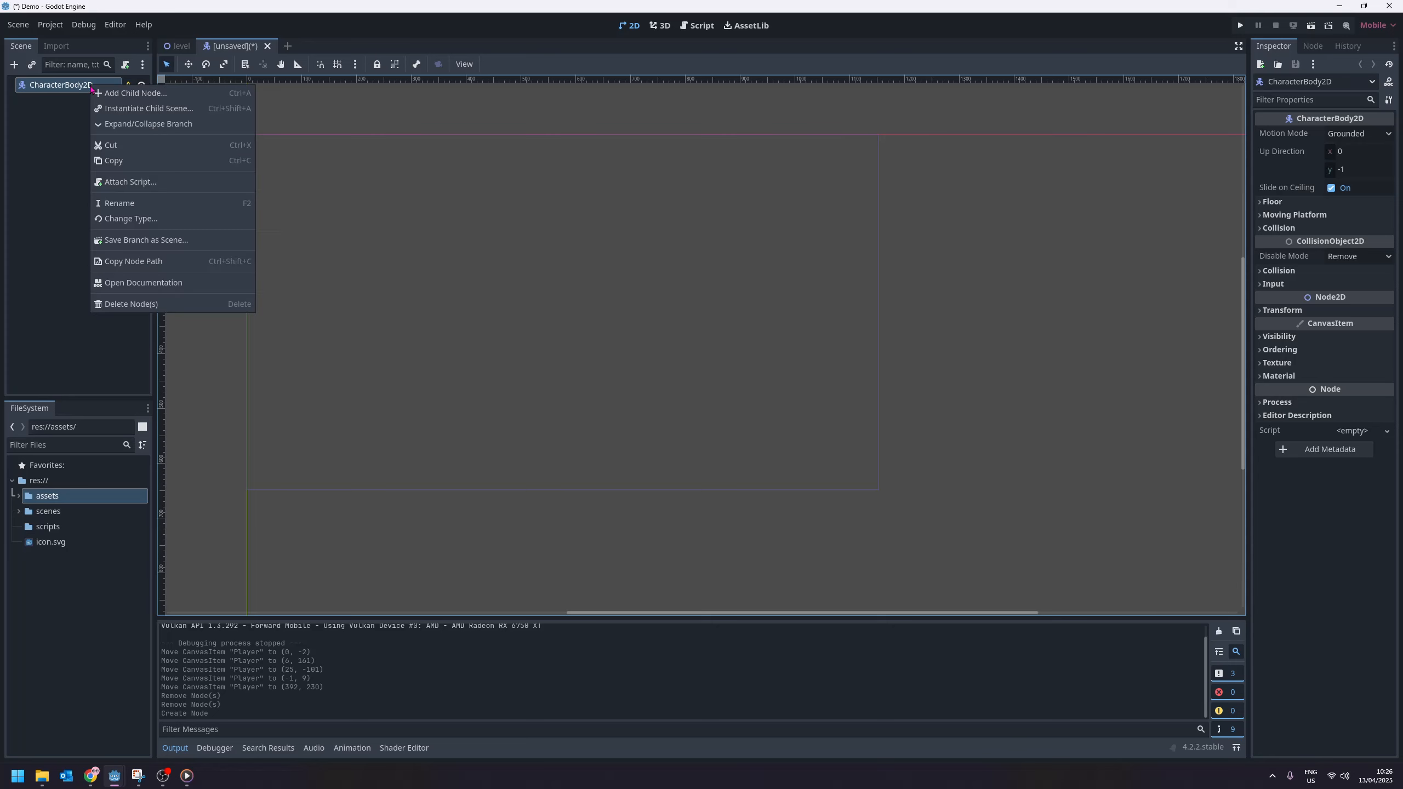
click(135, 92)
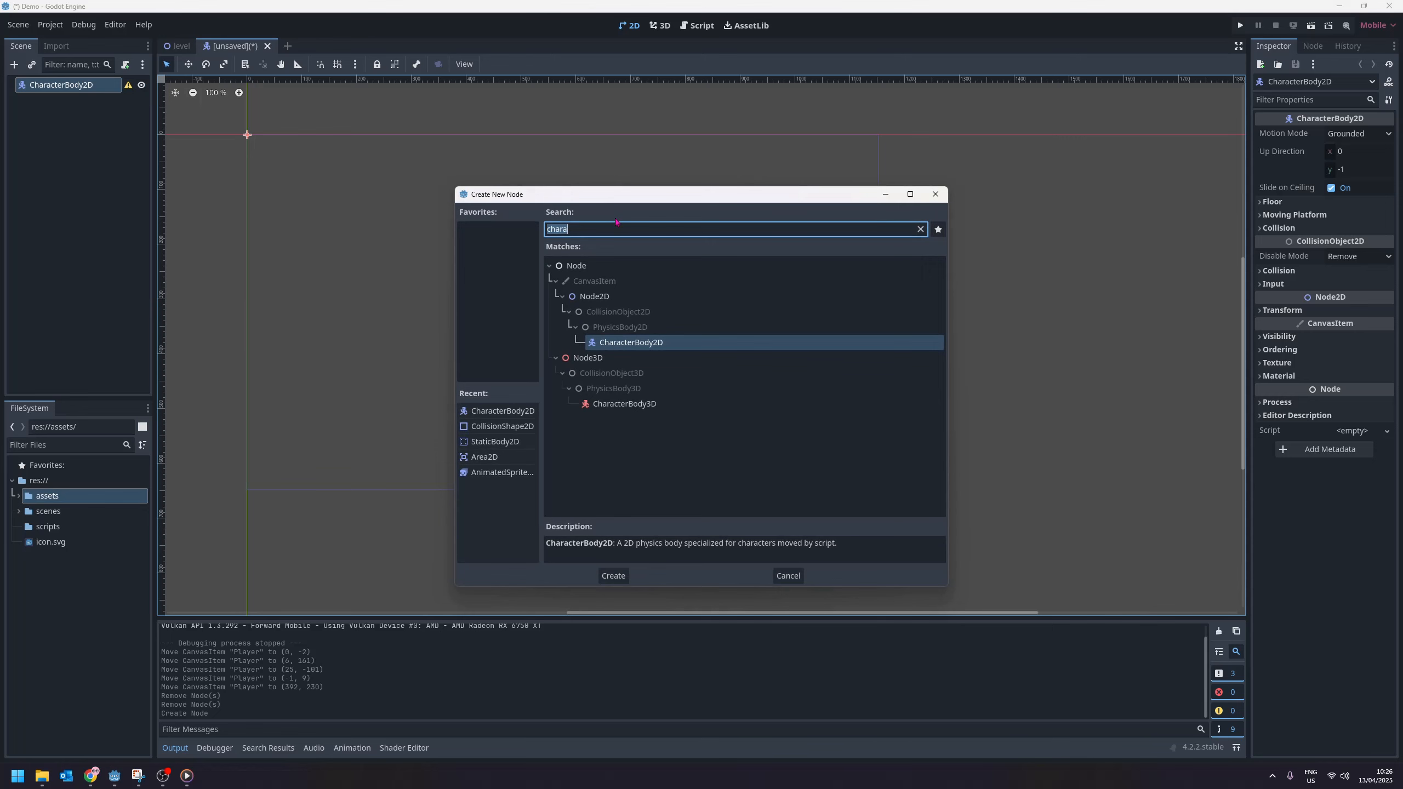
text(spri)
click(643, 317)
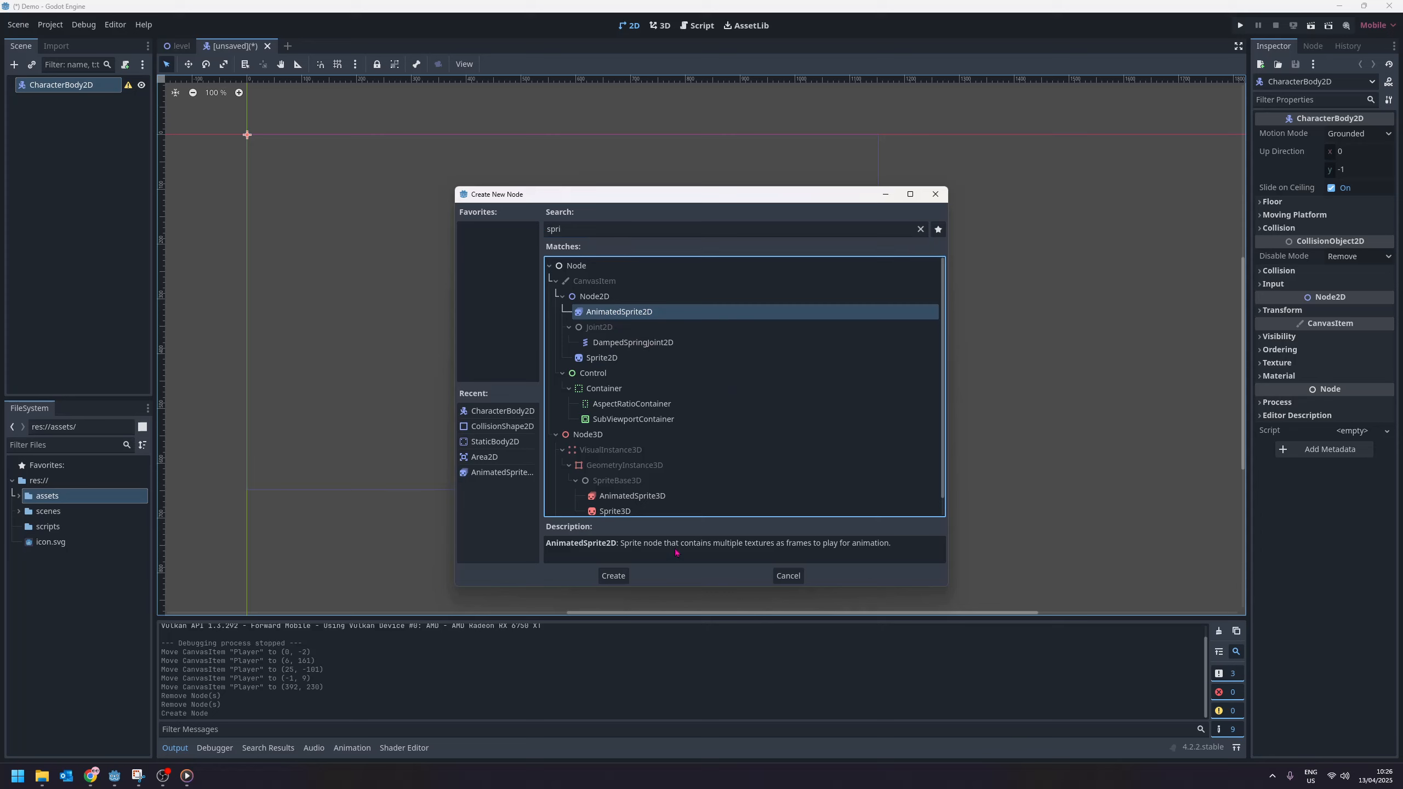
click(613, 576)
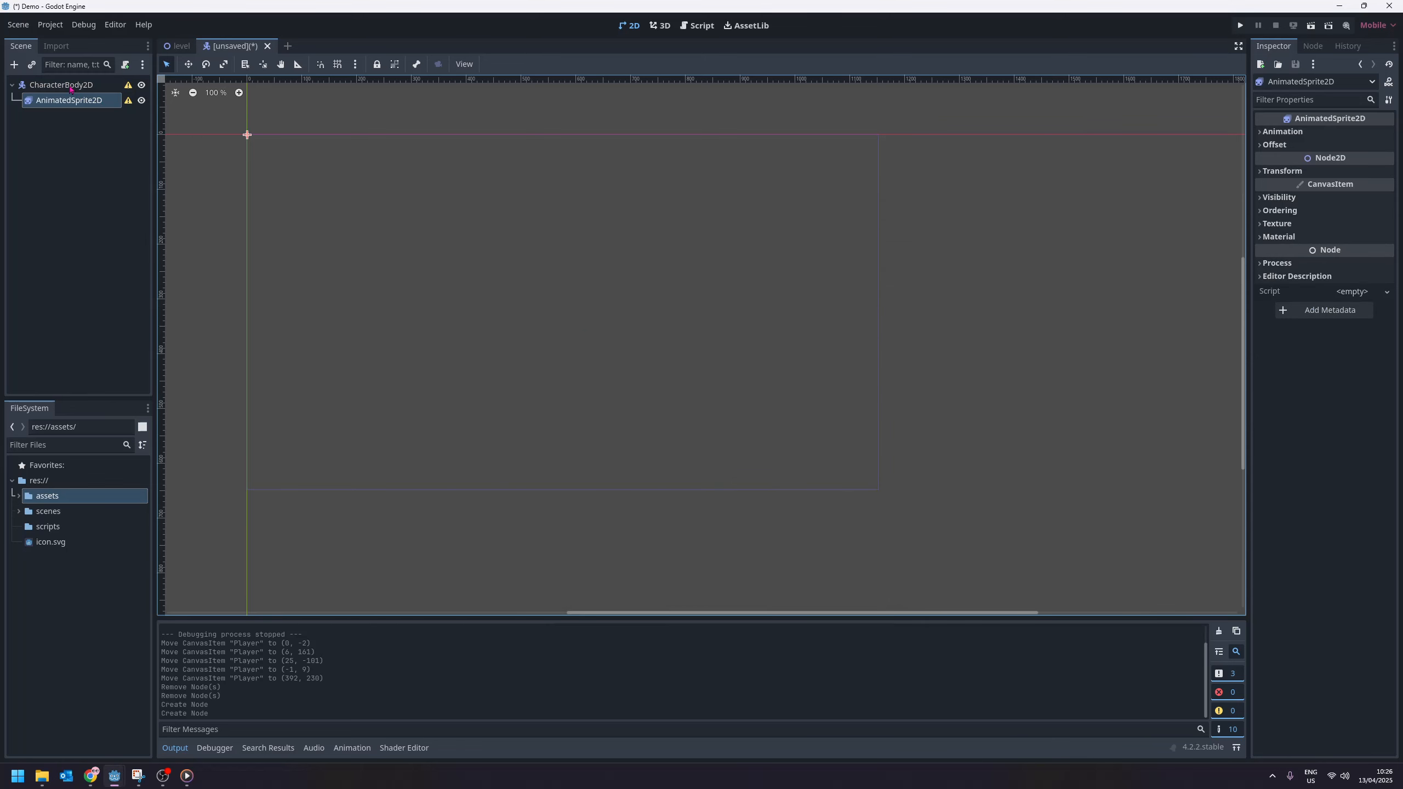
Step: Add a CollisionShape2D node as a child of the CharacterBody2D
right_click(76, 88)
click(116, 93)
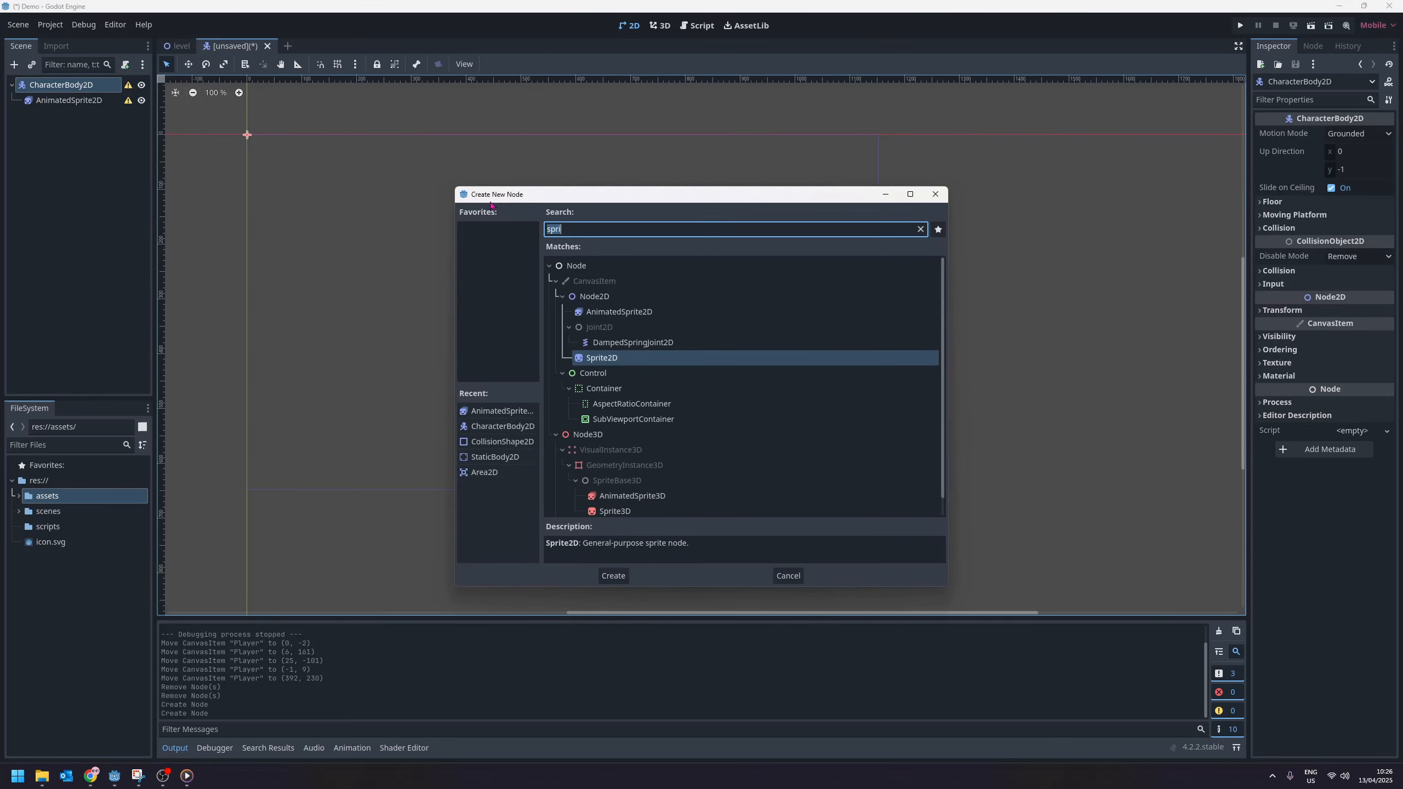
text(coll)
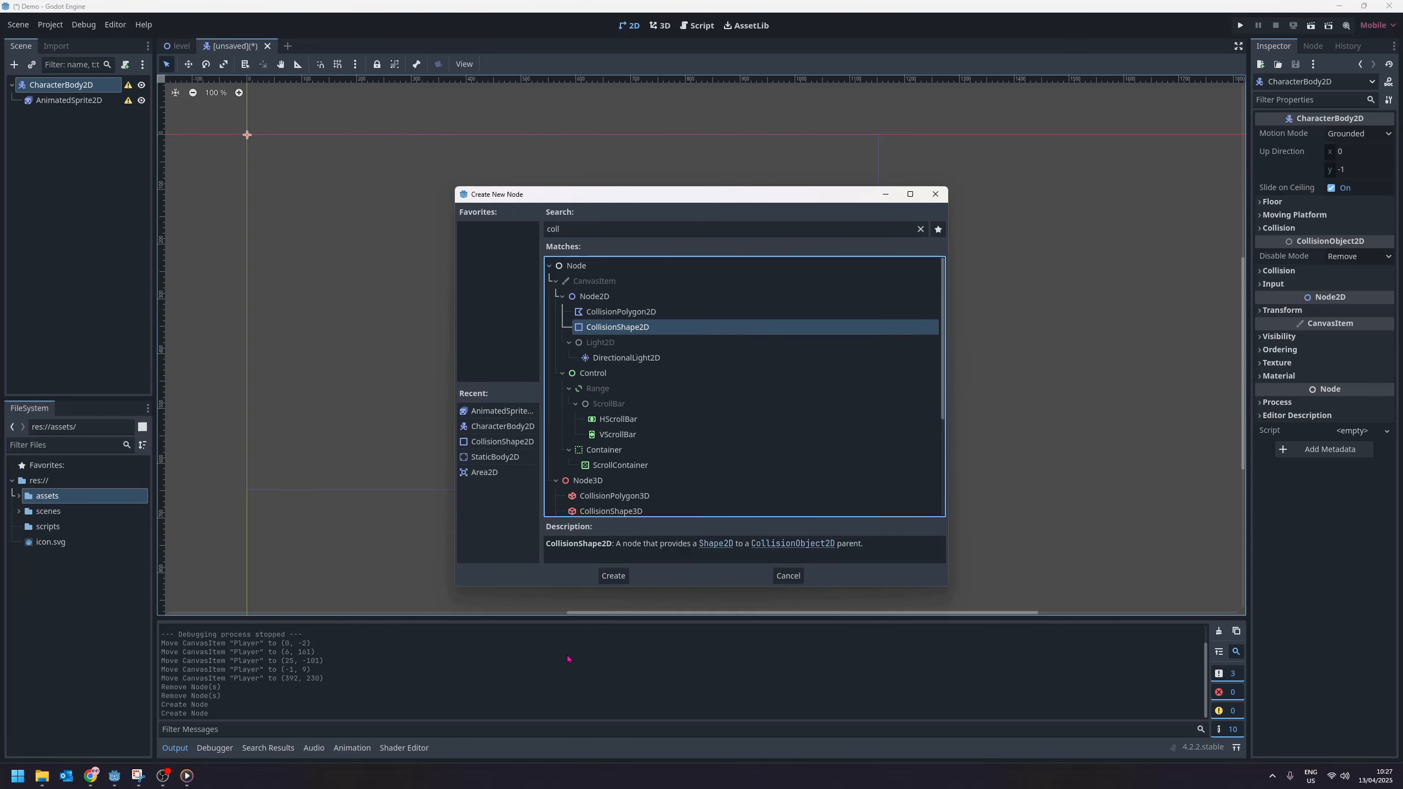
click(613, 576)
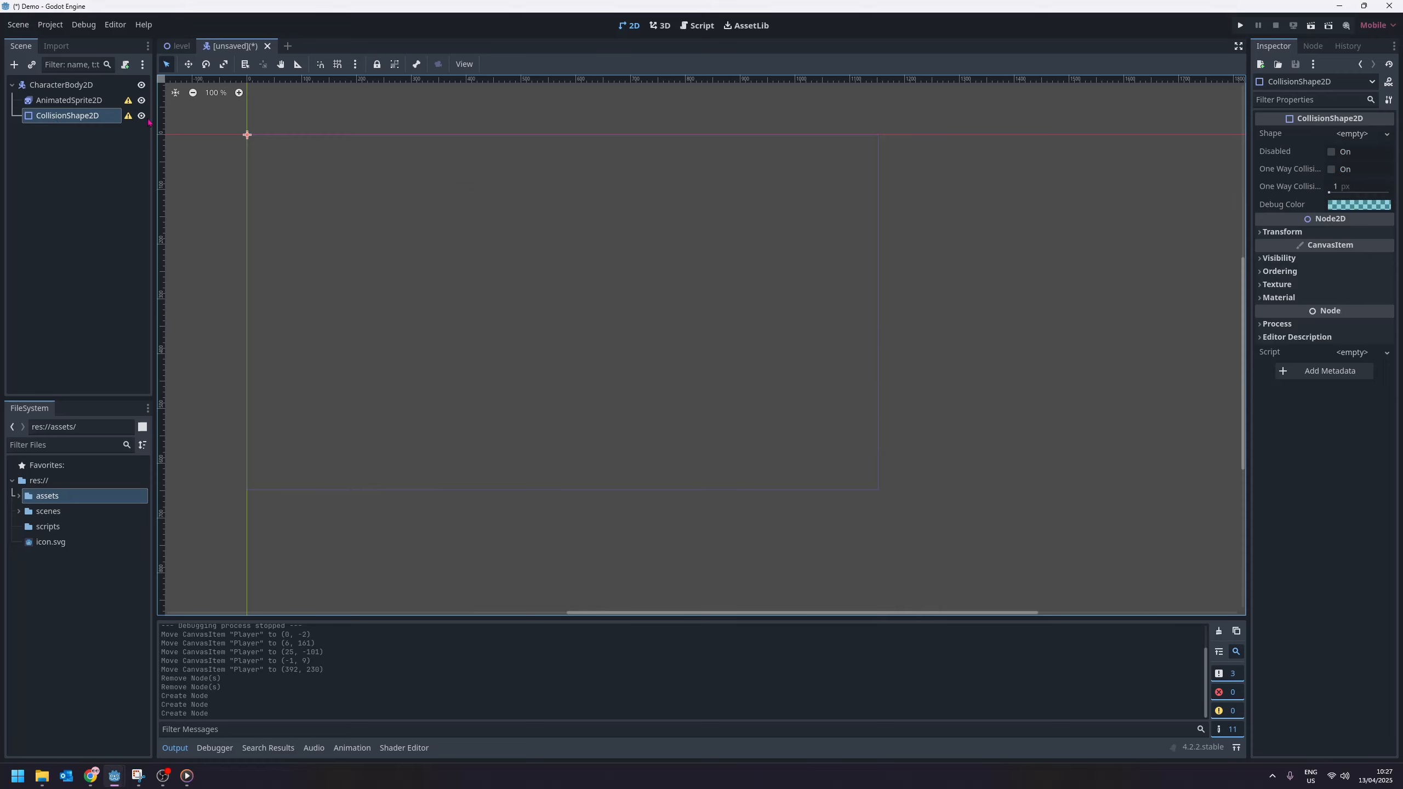
Step: Assign a new SpriteFrames resource to the AnimatedSprite2D and open it for editing
click(84, 119)
click(87, 102)
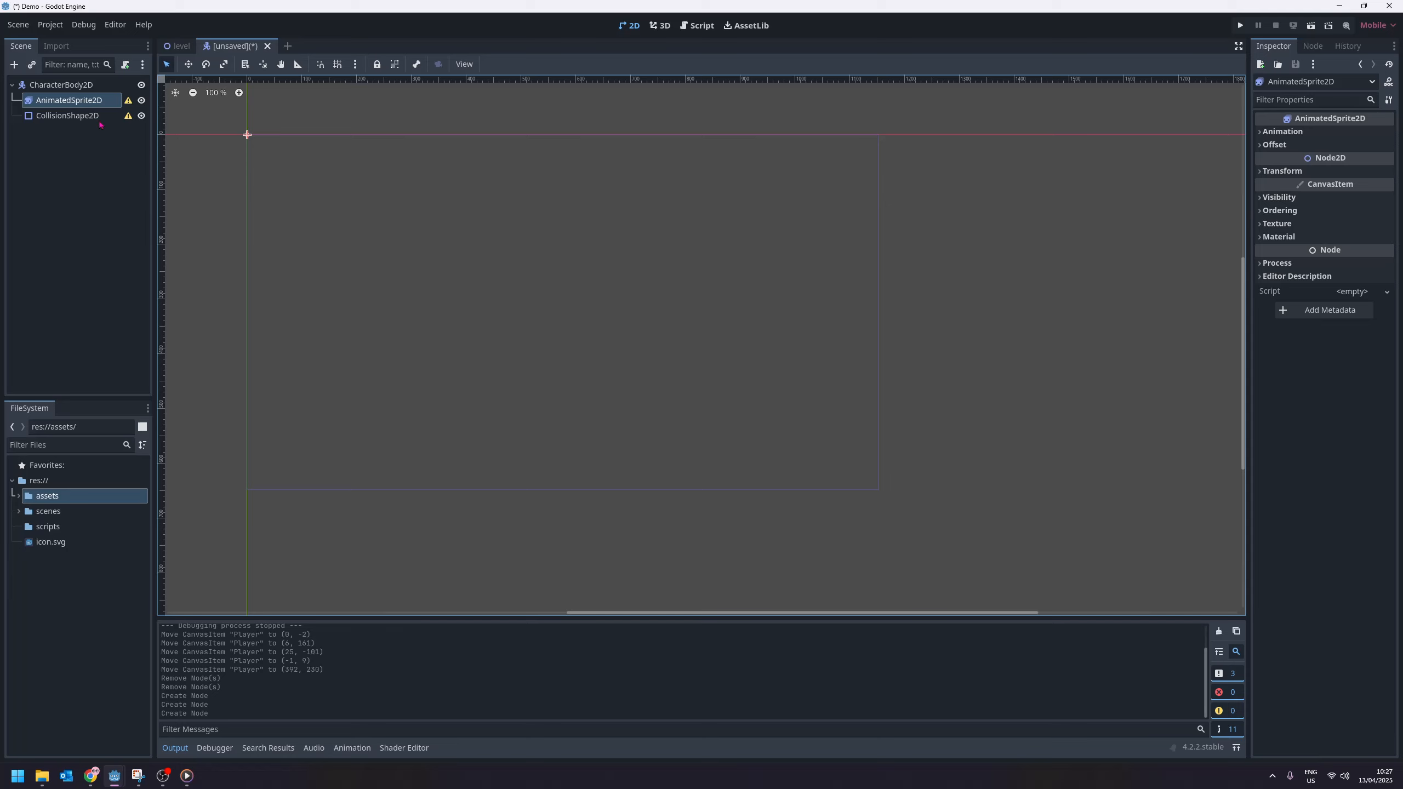
click(61, 84)
click(67, 101)
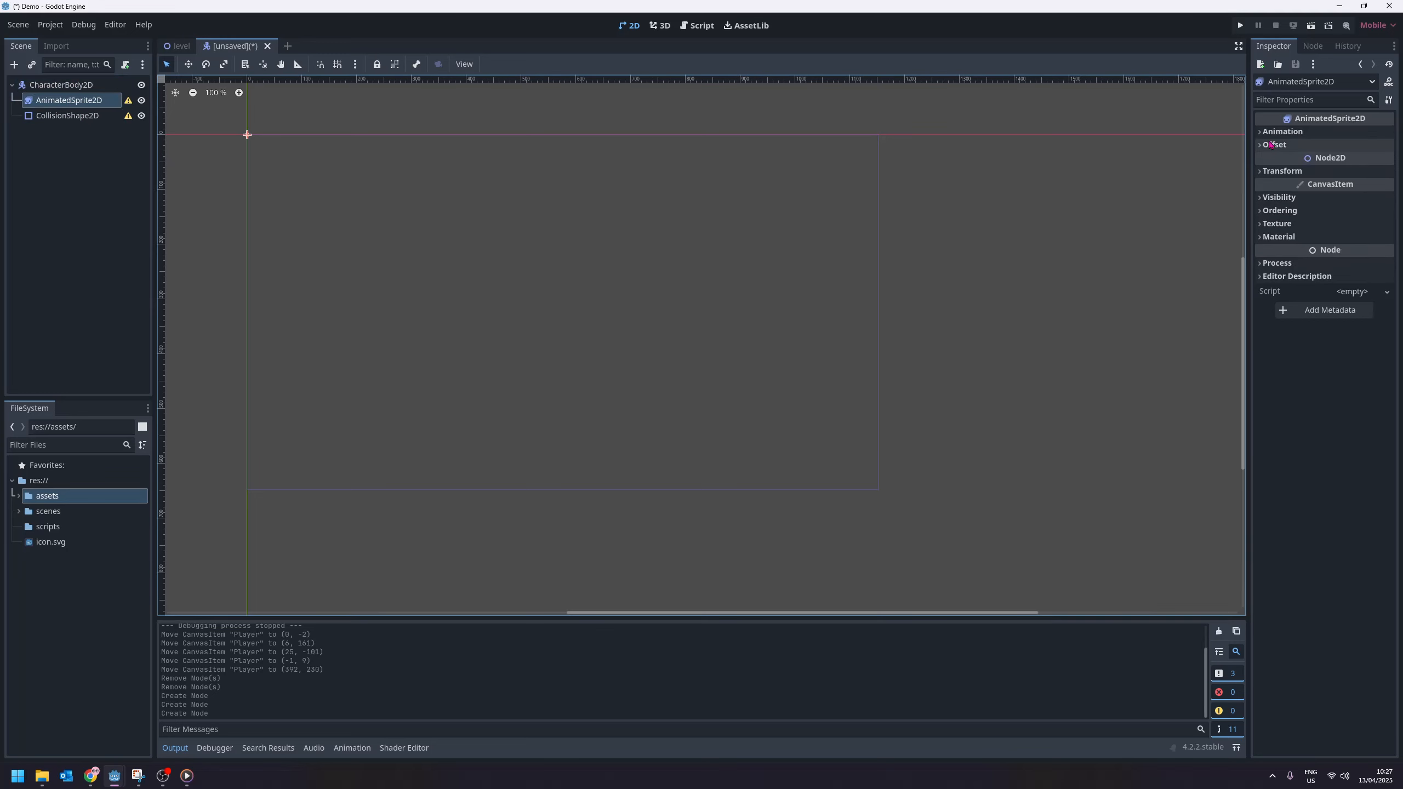
click(1264, 132)
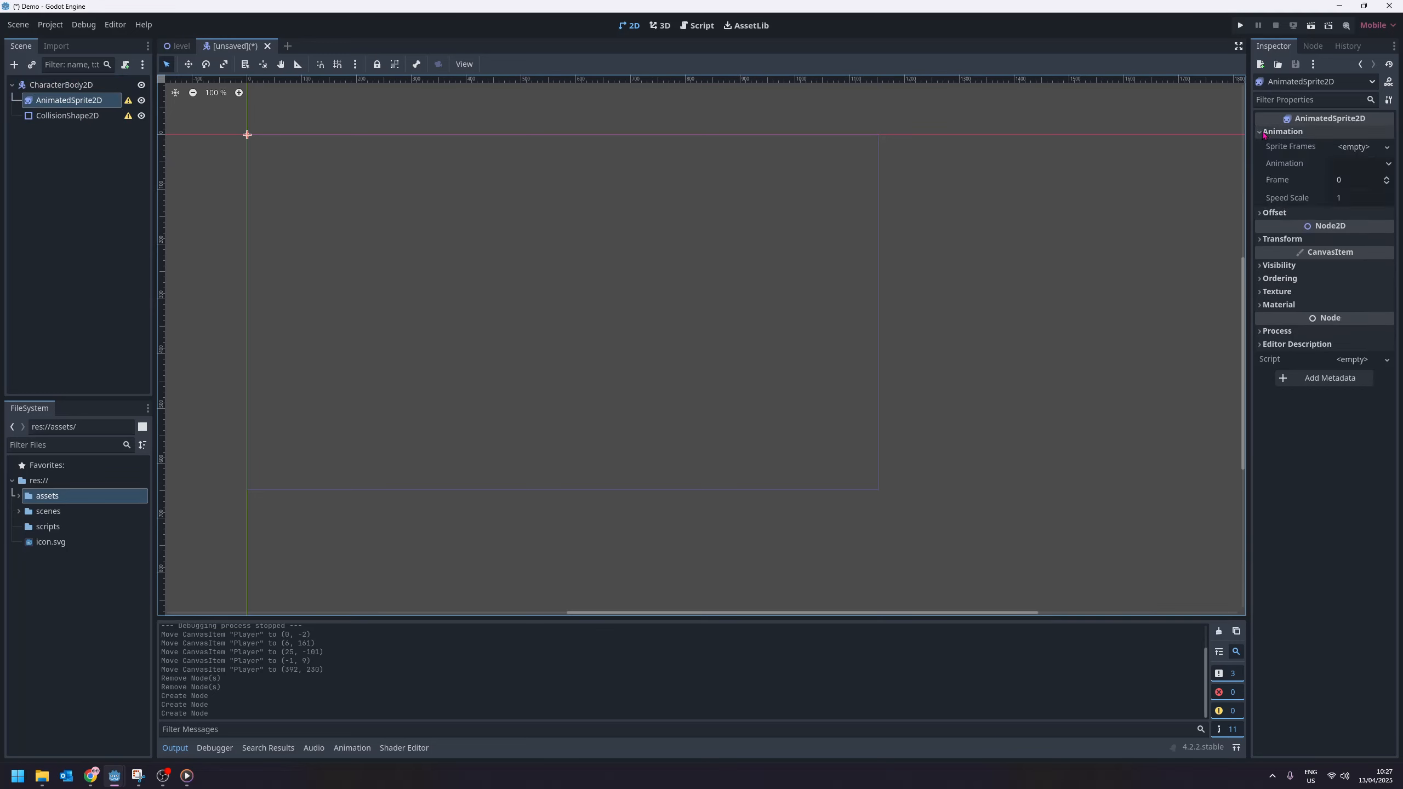
click(1355, 147)
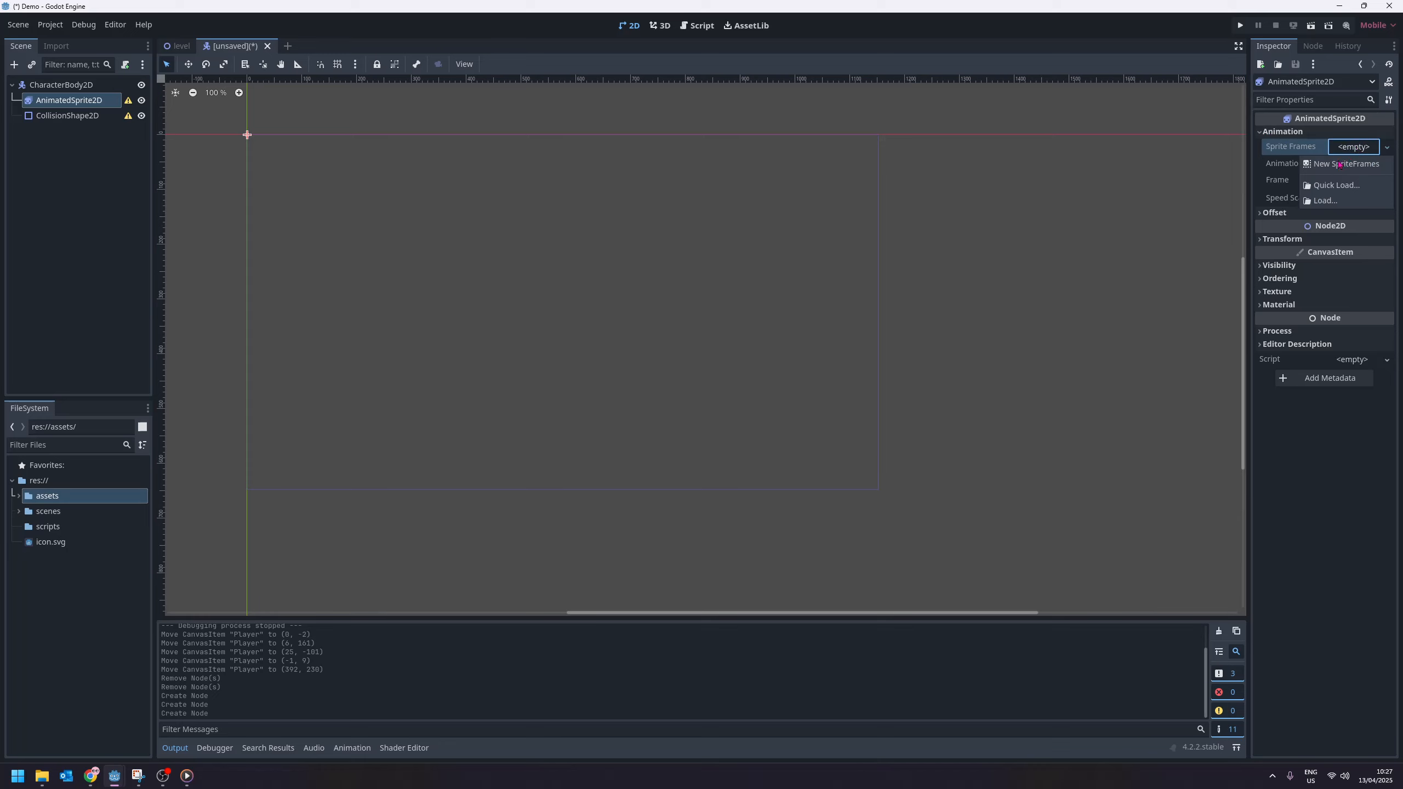
click(1336, 166)
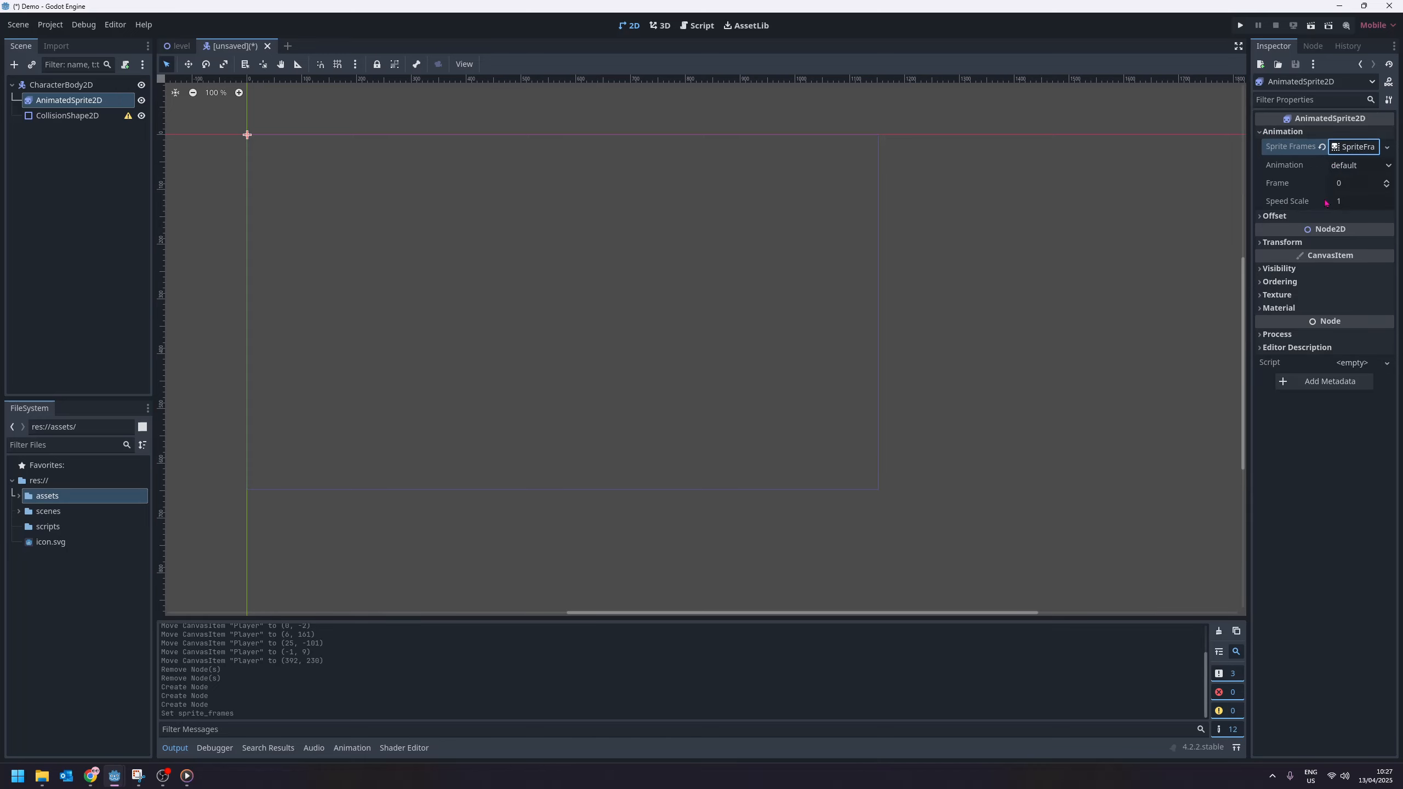
click(1356, 147)
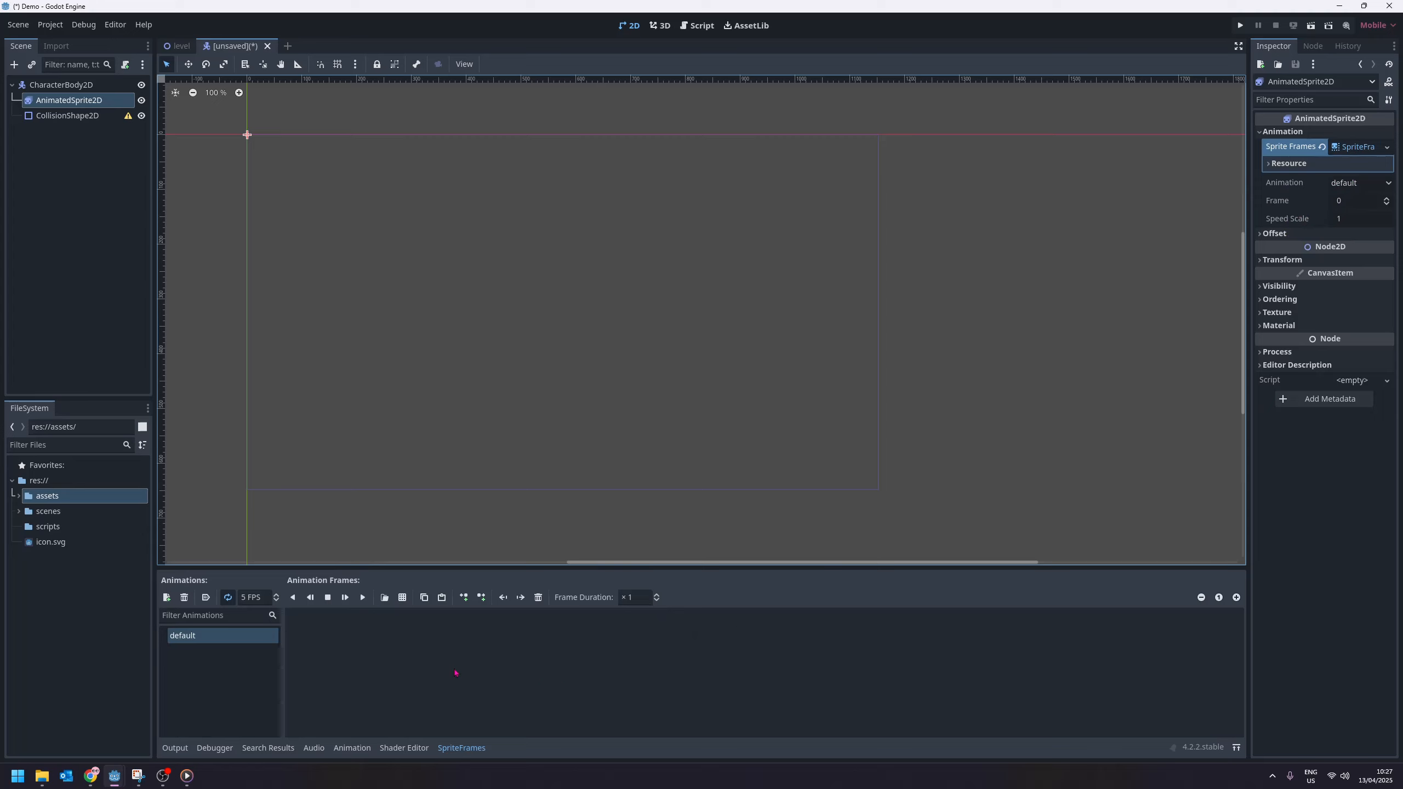
Step: Start adding frames from a sprite sheet and browse to assets/Pixel Adventure Assets/Main Characters/Pink Man
click(404, 599)
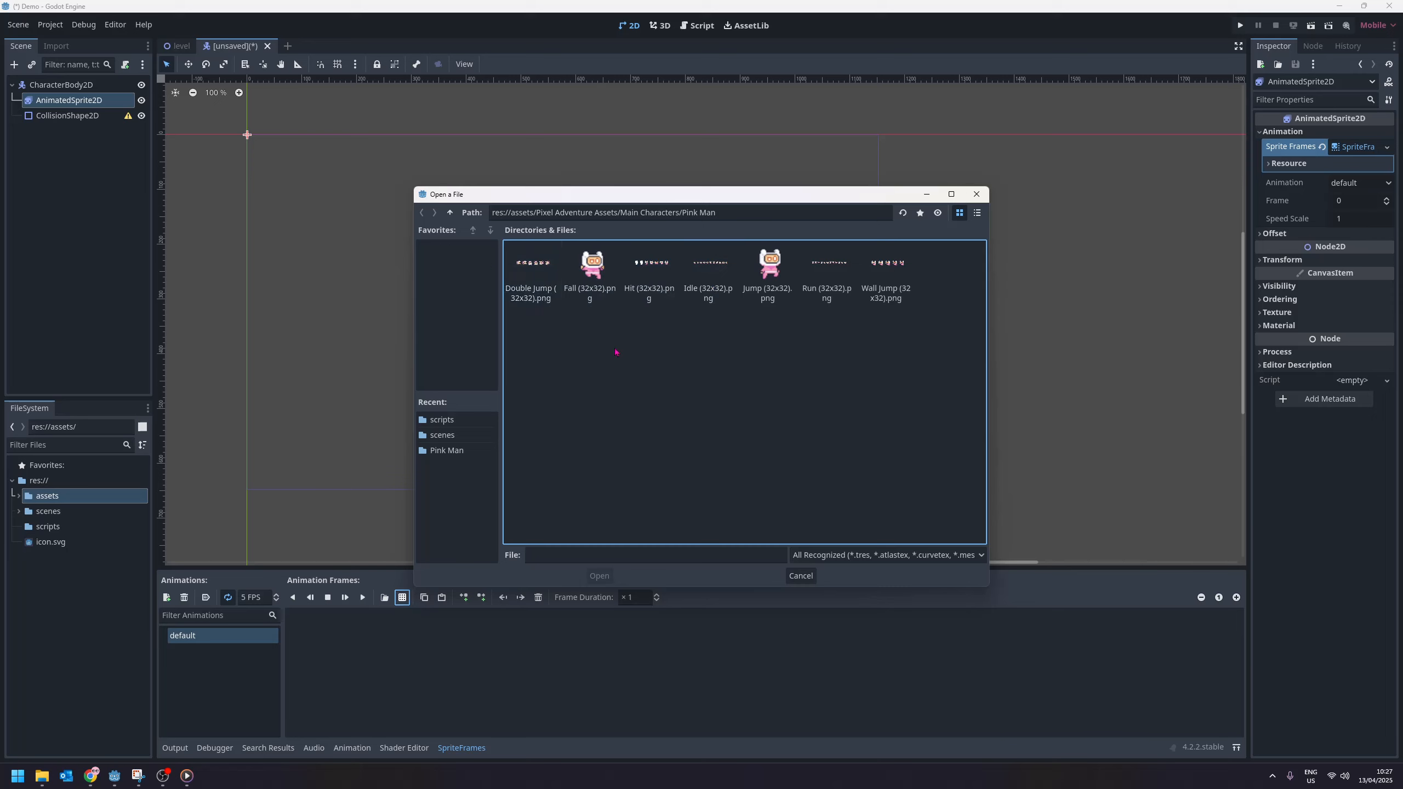
click(450, 213)
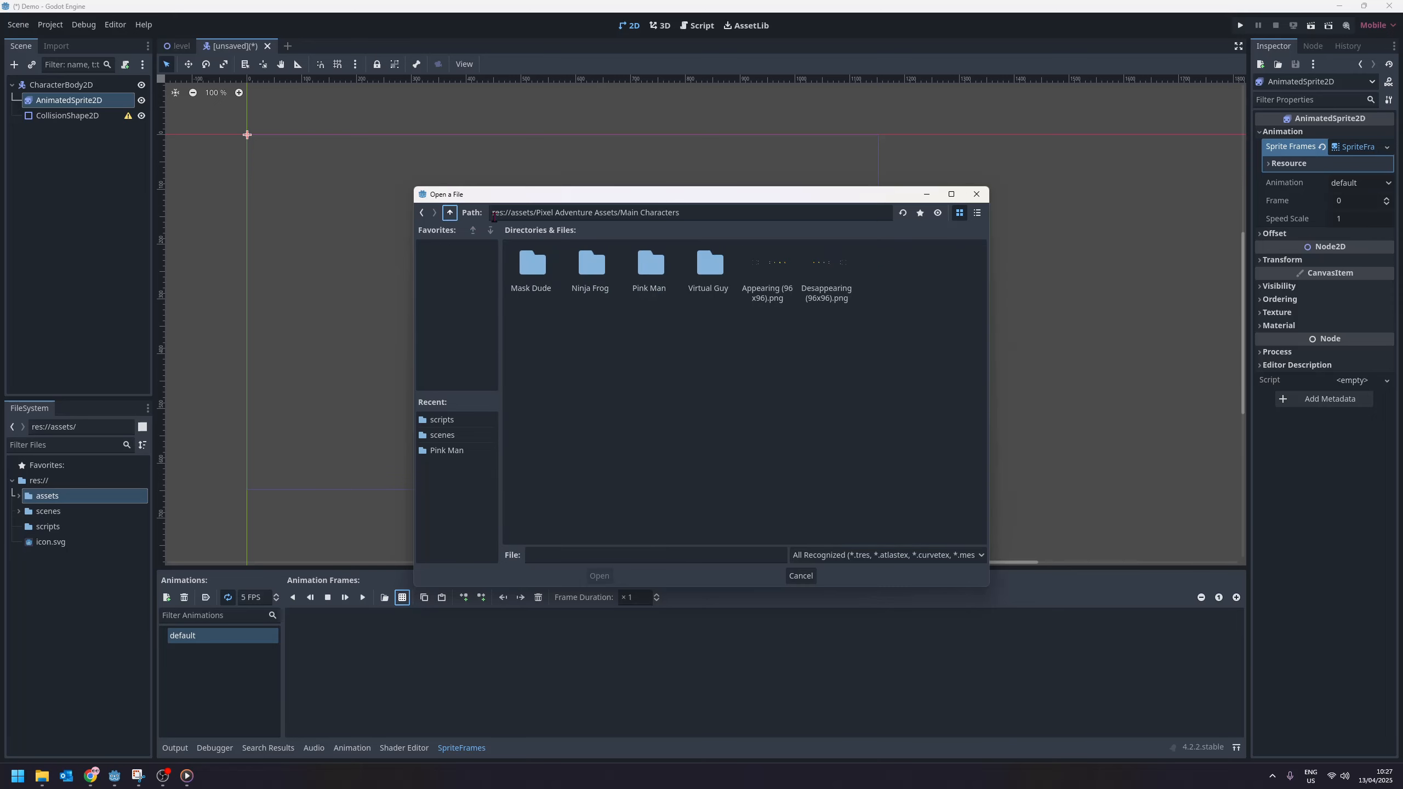
click(450, 213)
click(450, 213)
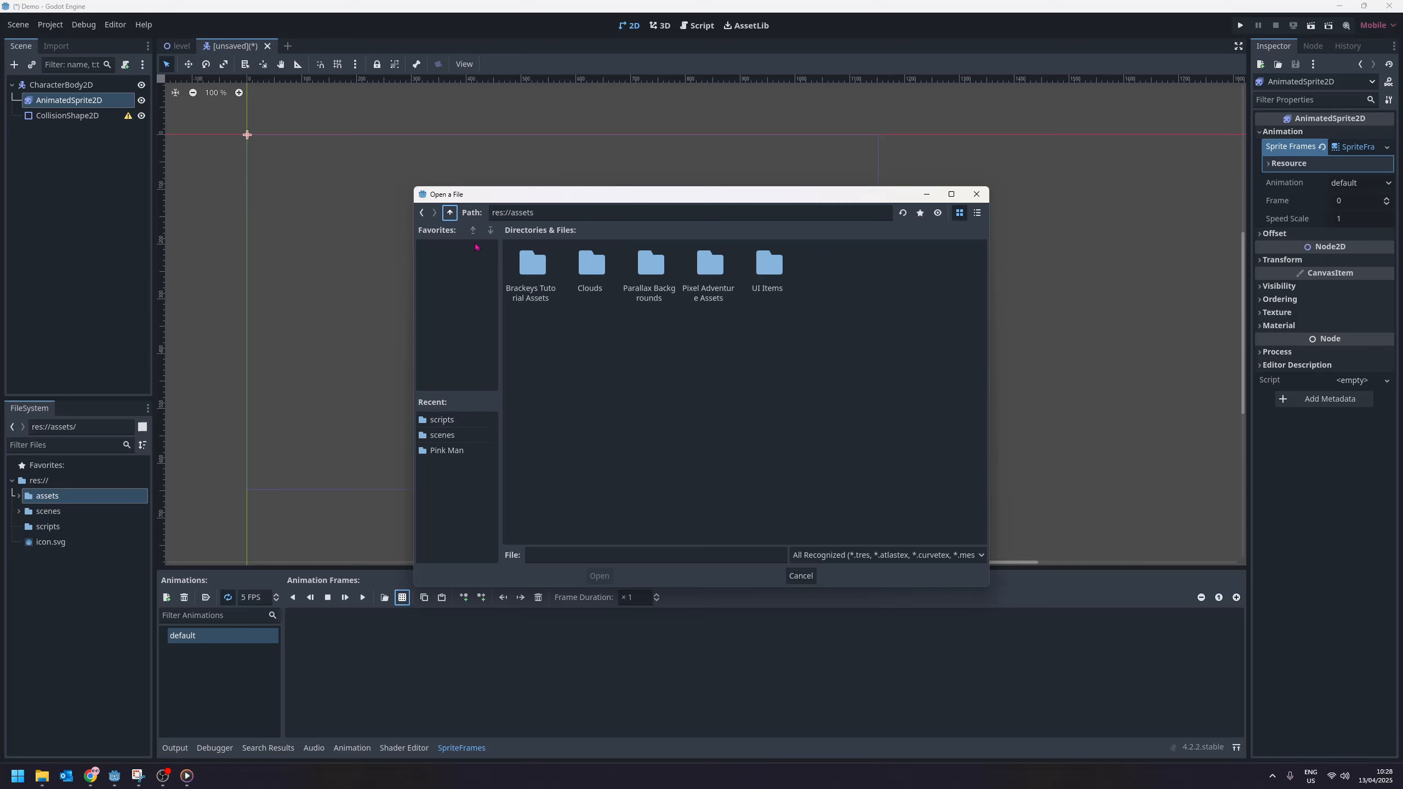
click(450, 214)
double_click(538, 270)
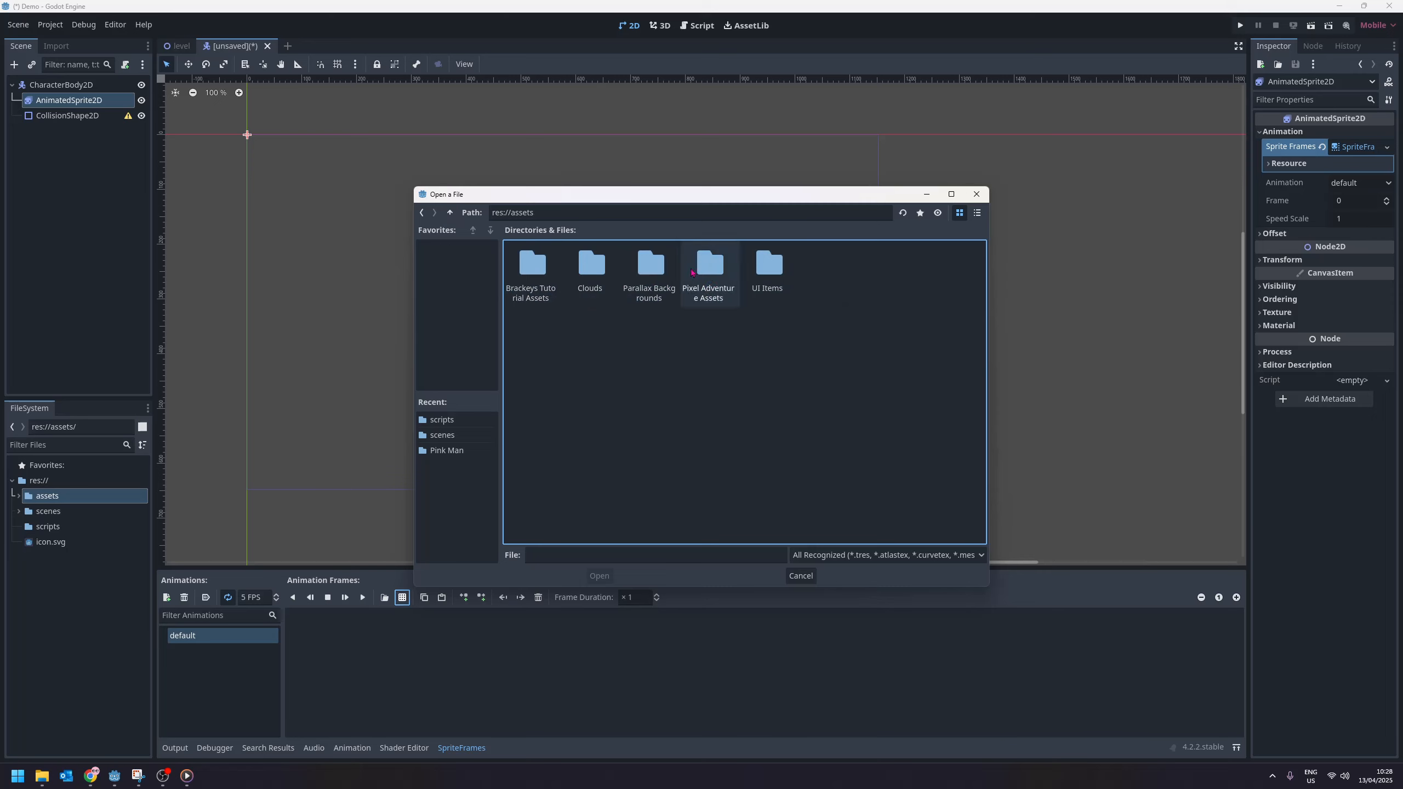
double_click(699, 271)
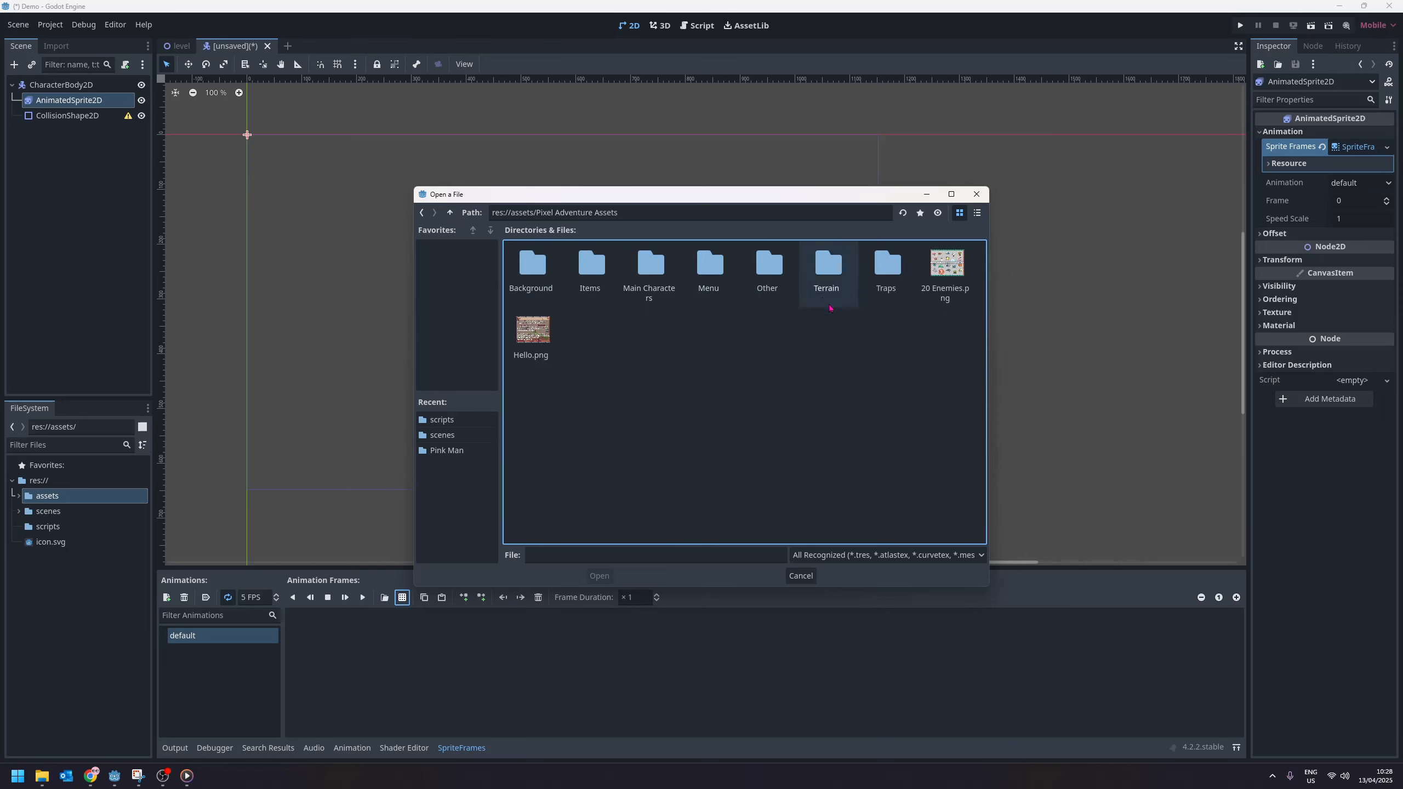
double_click(650, 268)
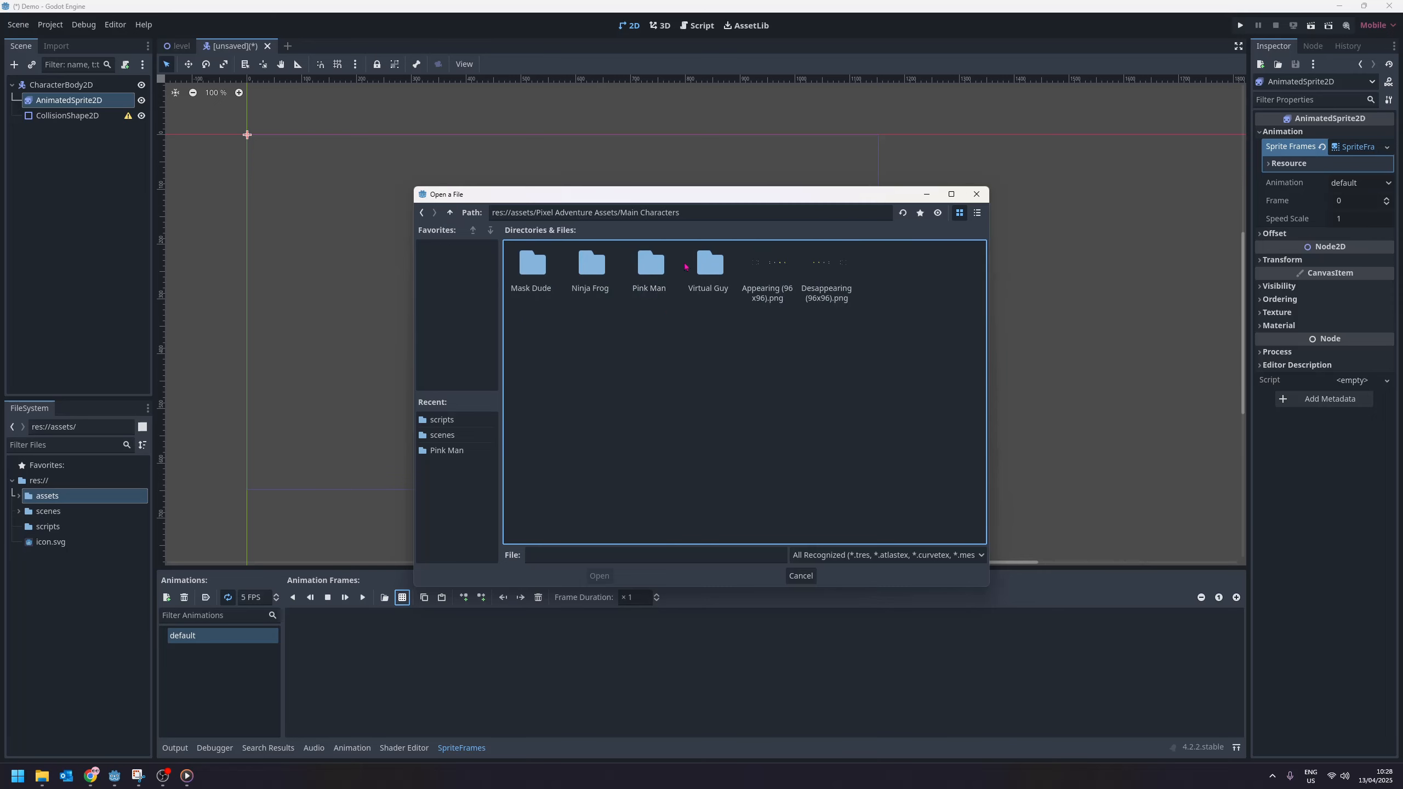
double_click(652, 267)
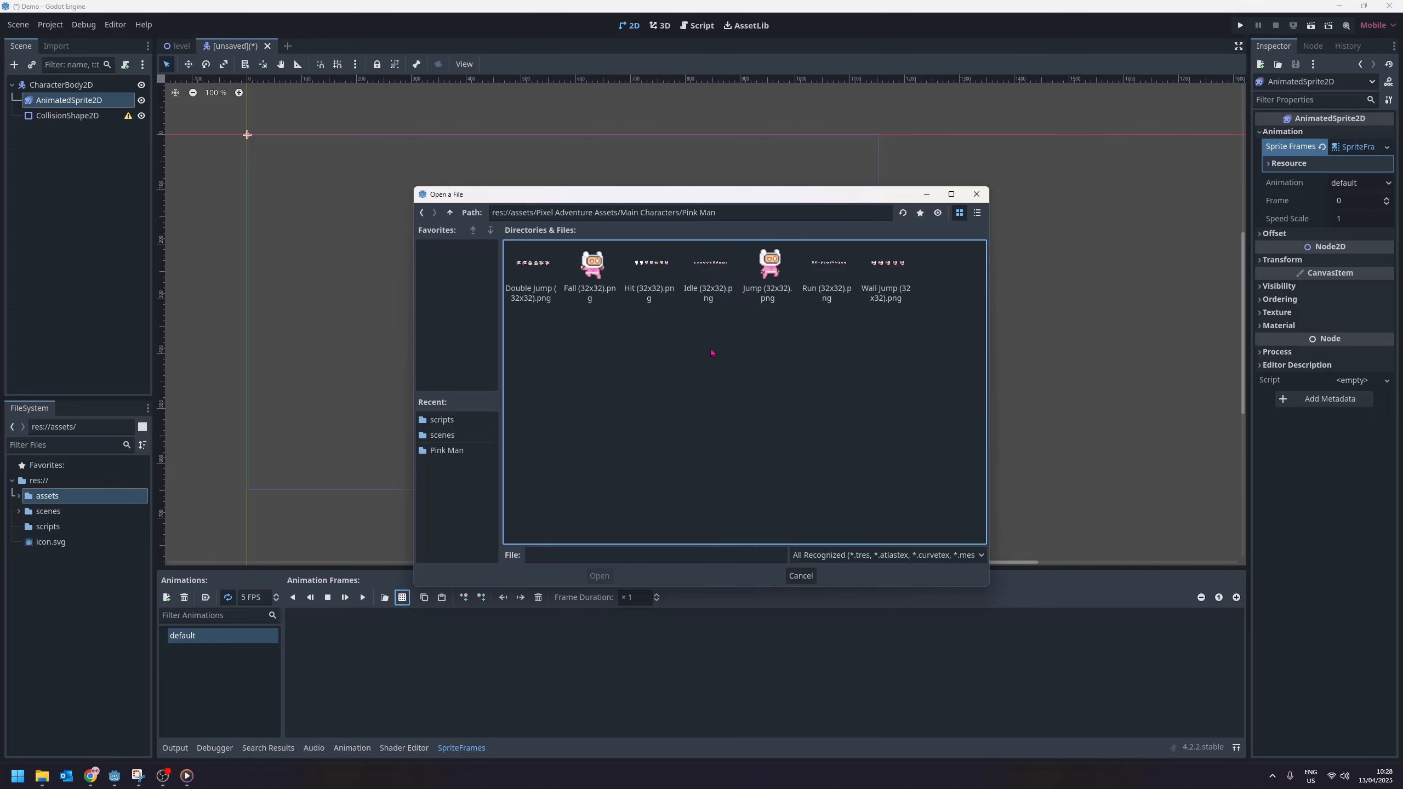
Step: Load the Idle (32x32).png sprite sheet for frame selection in the default animation
click(718, 279)
key(Return)
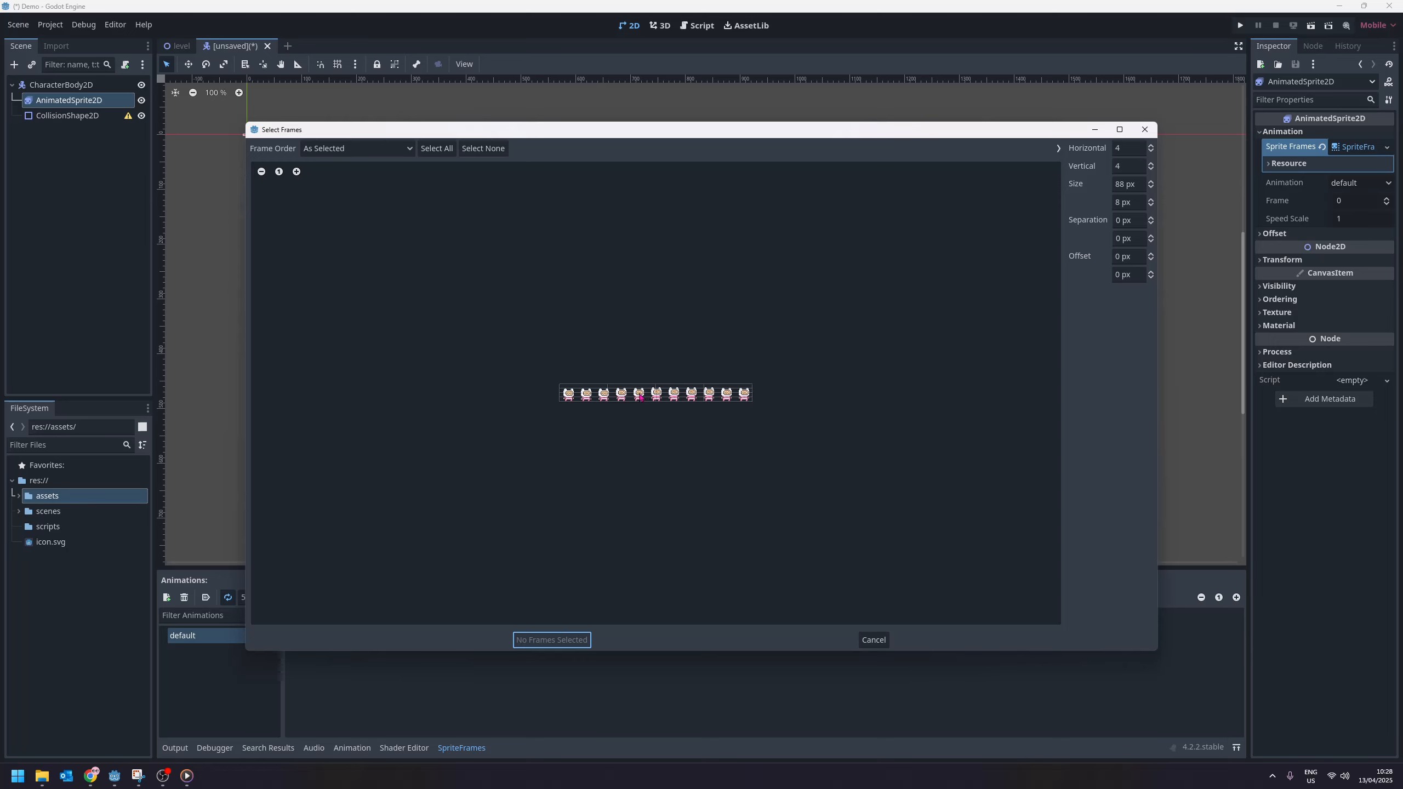
click(296, 172)
click(296, 172)
click(296, 171)
click(296, 171)
click(297, 172)
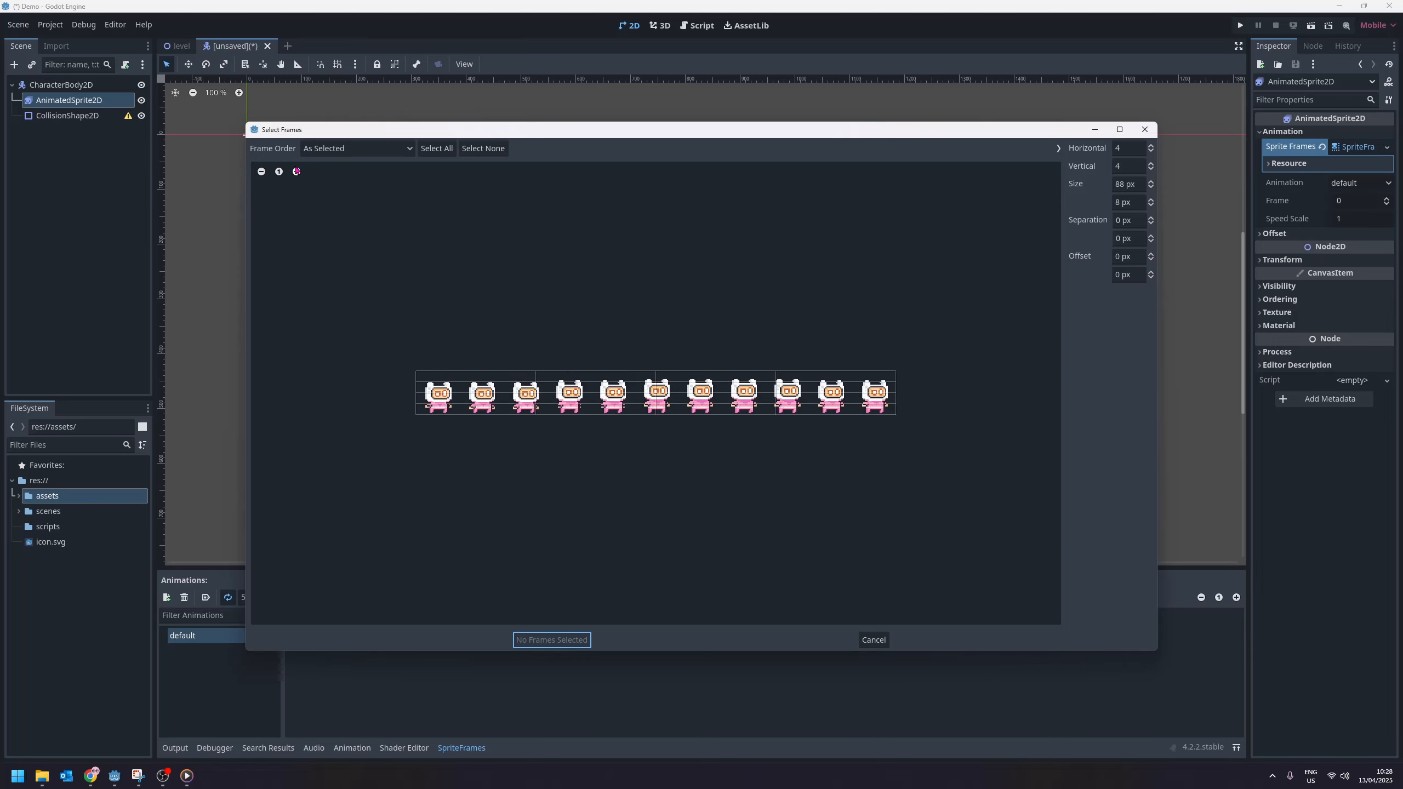
click(297, 173)
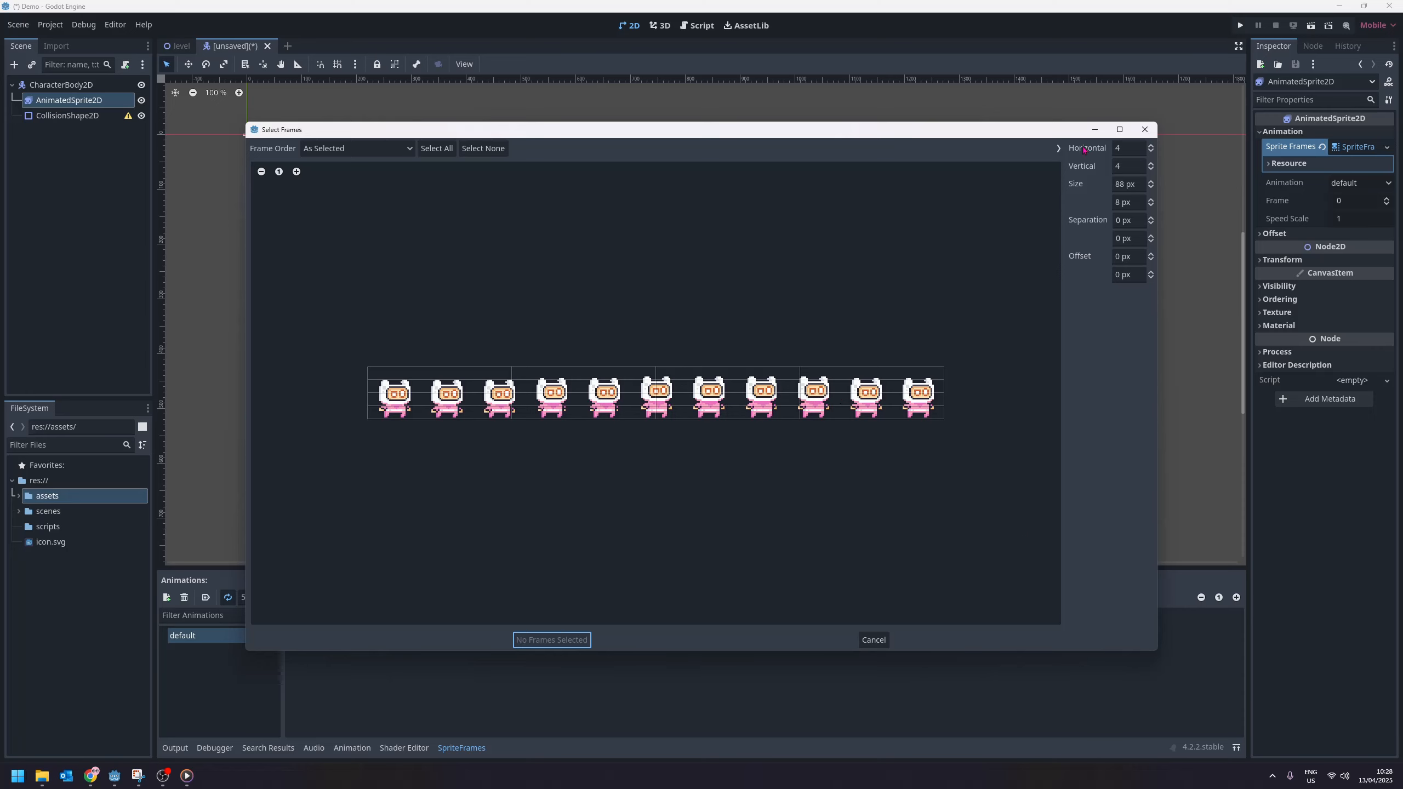
Step: Divide the sprite sheet into 11 horizontal frames and 1 vertical frame
click(1152, 145)
click(1152, 145)
click(1151, 145)
click(1152, 144)
click(1152, 145)
click(1152, 145)
click(1151, 144)
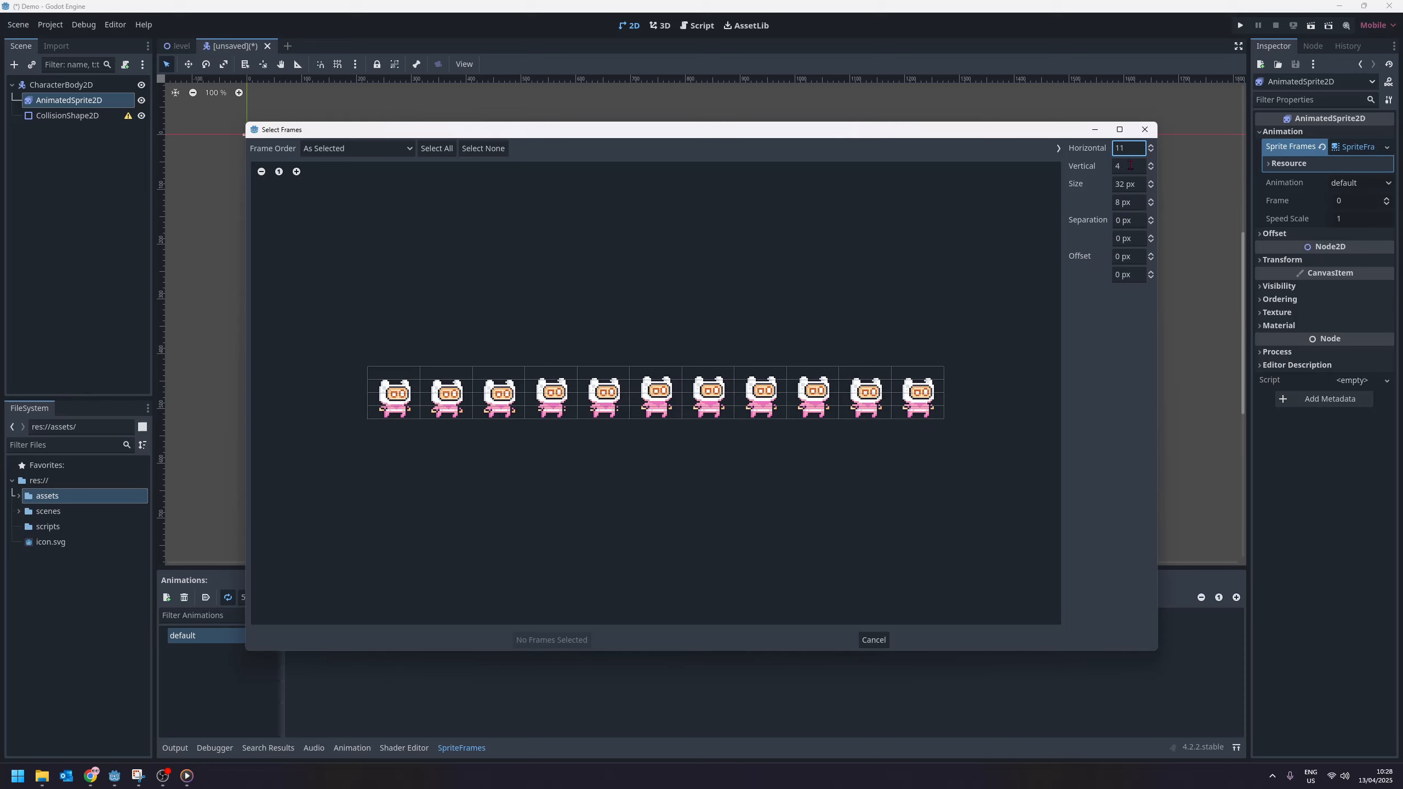
click(1152, 171)
click(1152, 171)
click(1152, 171)
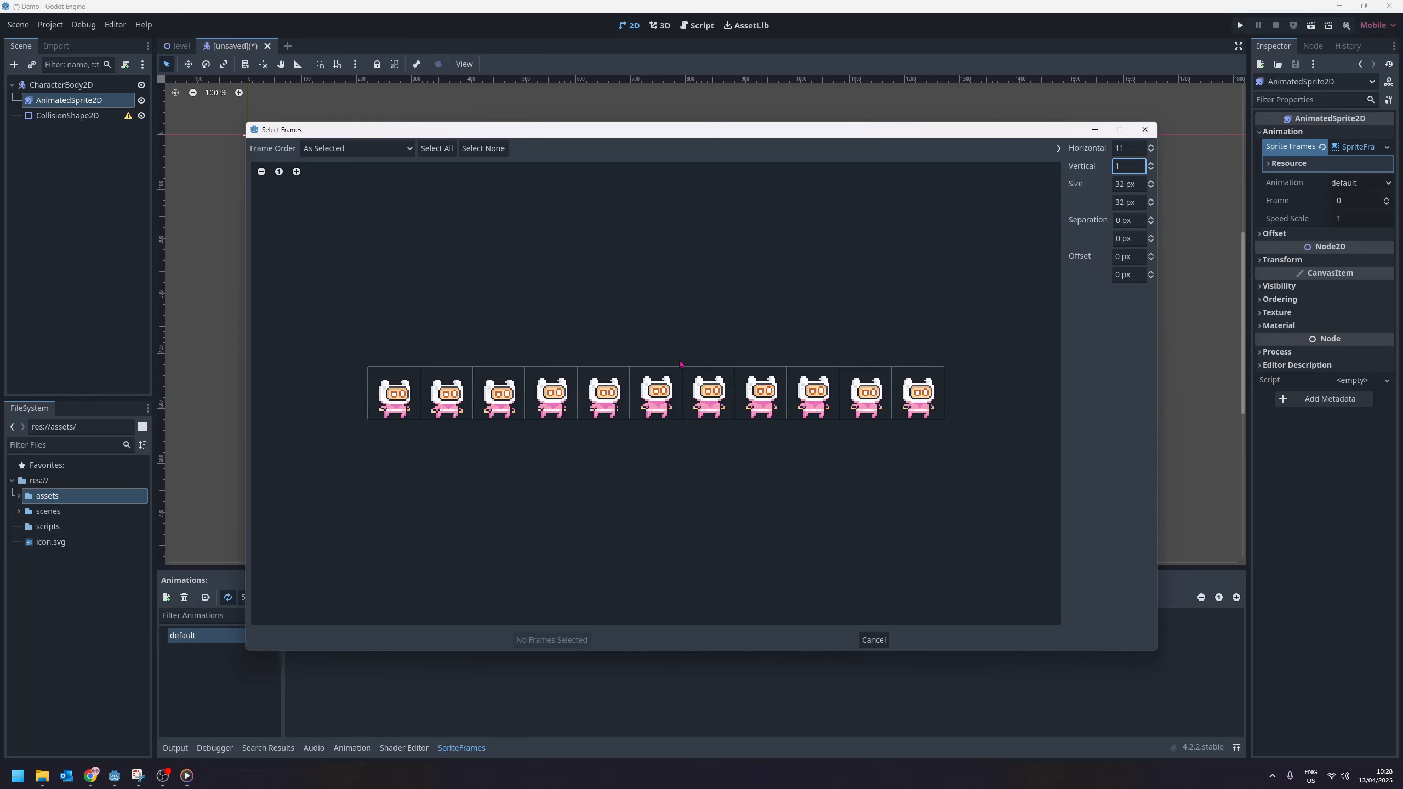
click(407, 392)
click(444, 391)
click(442, 392)
click(403, 394)
click(404, 395)
click(434, 396)
click(489, 392)
click(549, 393)
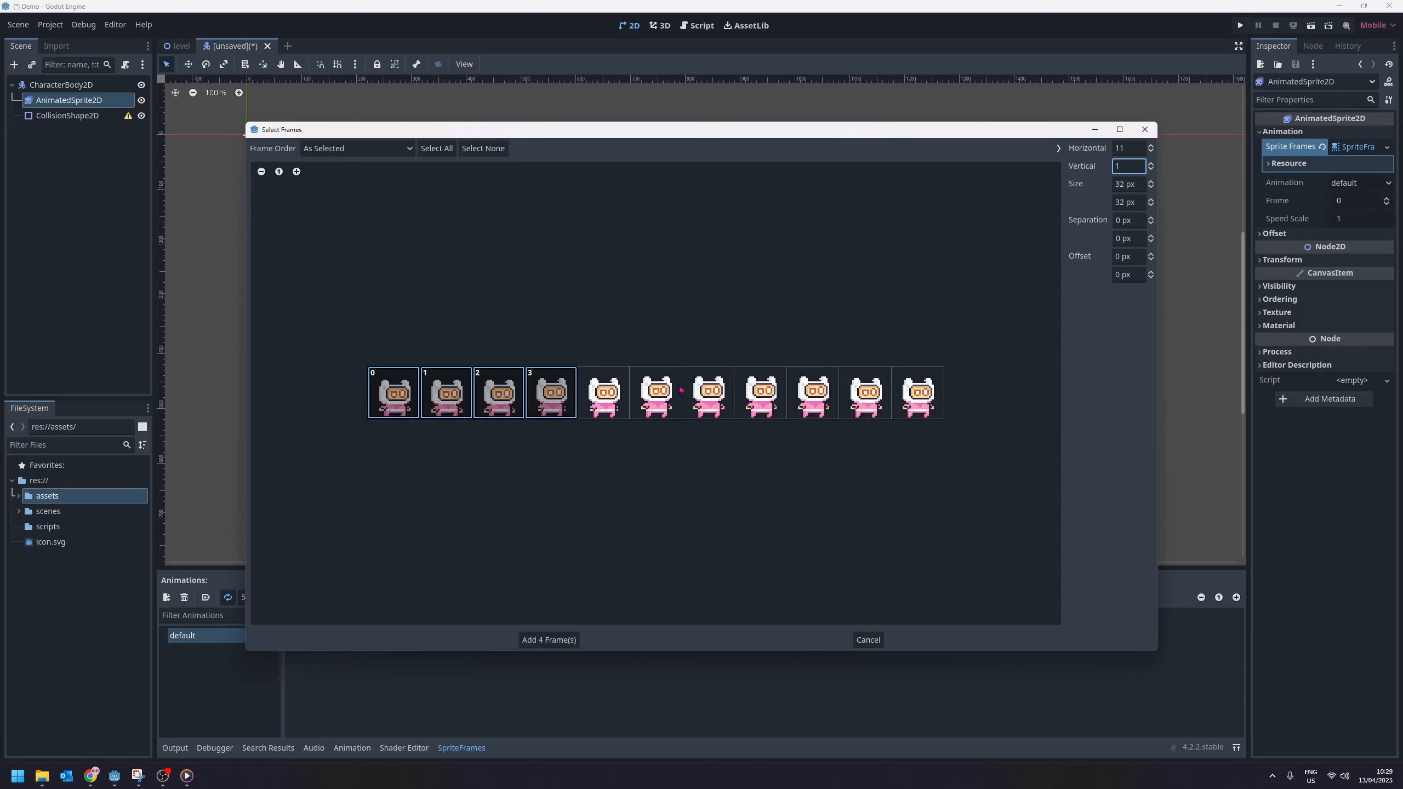
click(624, 390)
drag(599, 390, 403, 395)
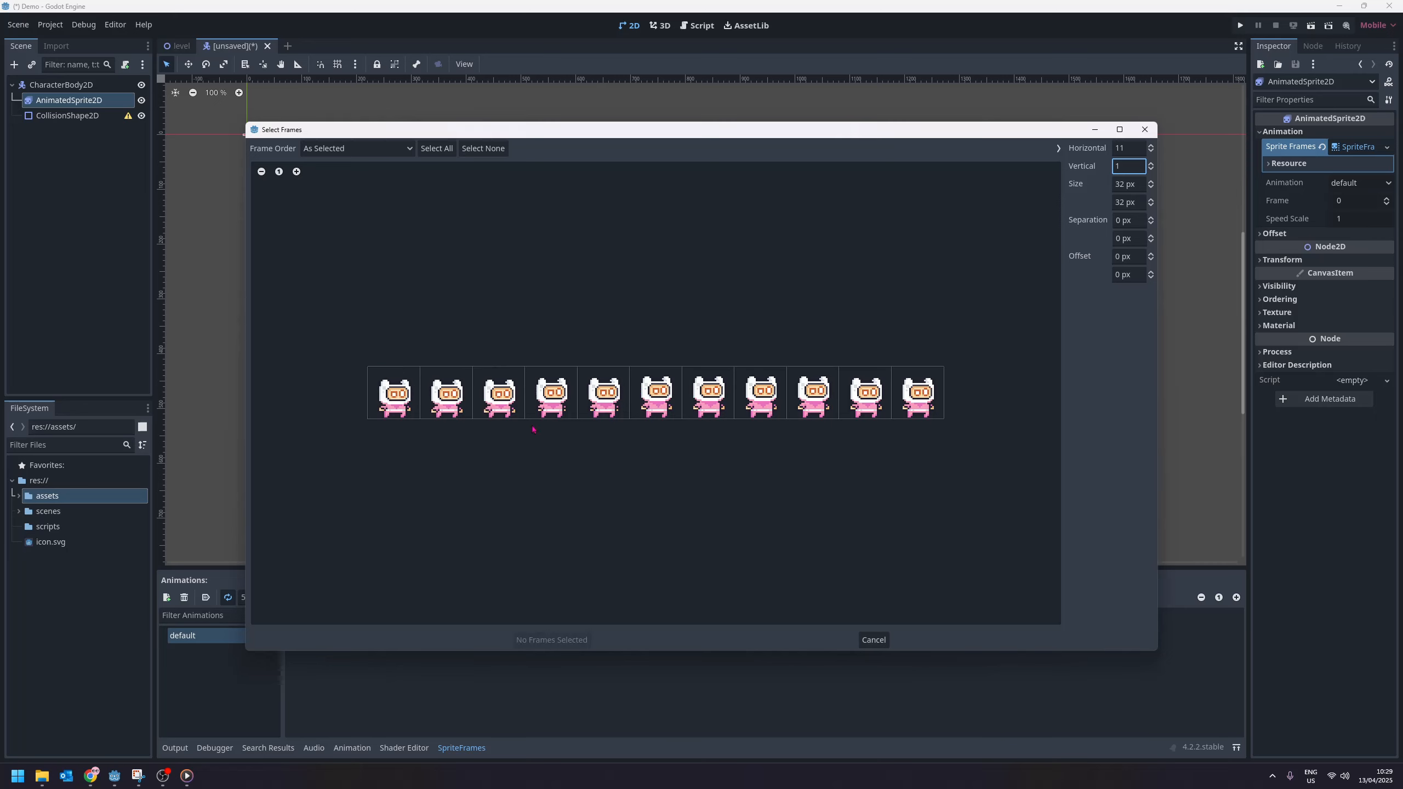
click(394, 394)
click(395, 393)
Step: Select all eleven frames of the sheet in order, starting with frame 0, and add them to the default animation
click(404, 397)
click(452, 397)
click(500, 395)
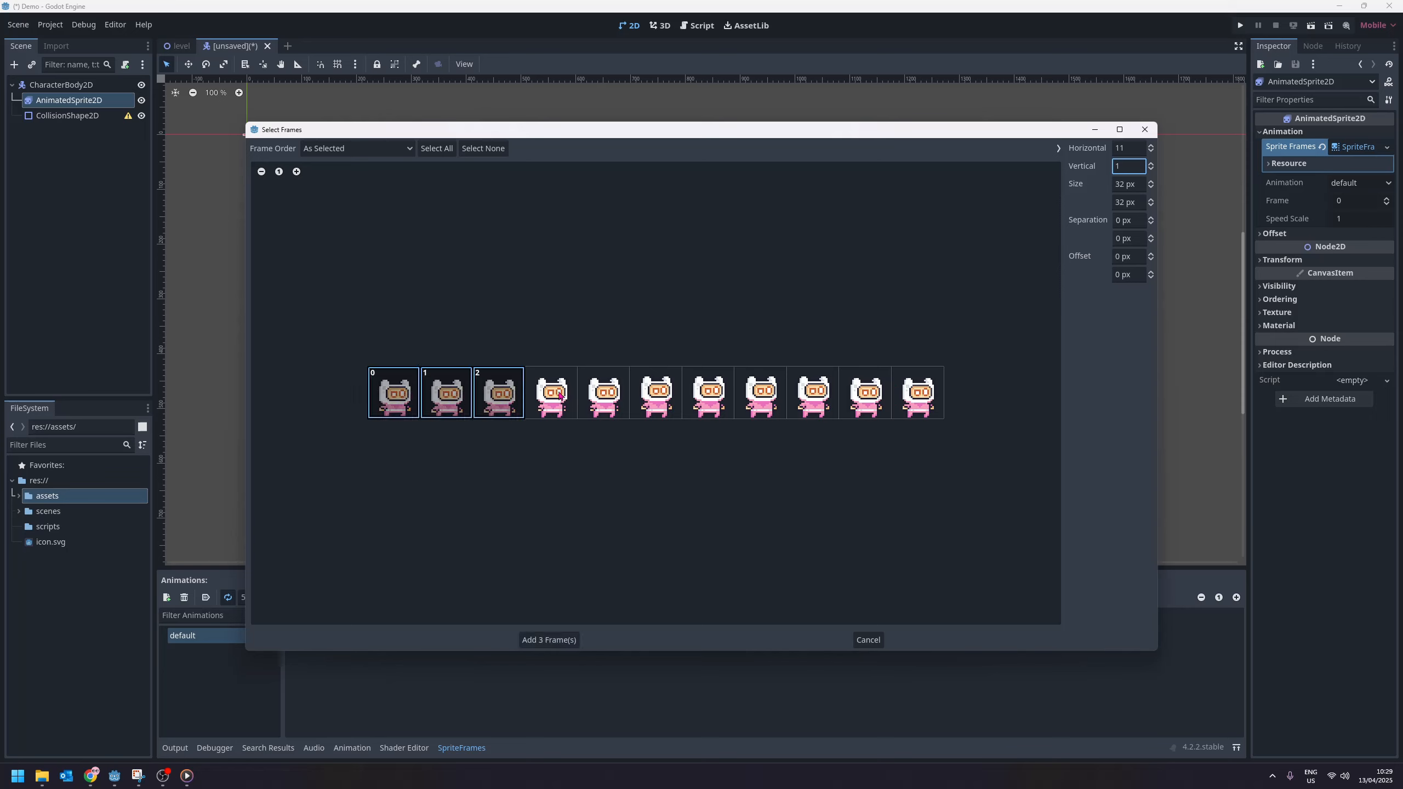
drag(560, 395, 919, 394)
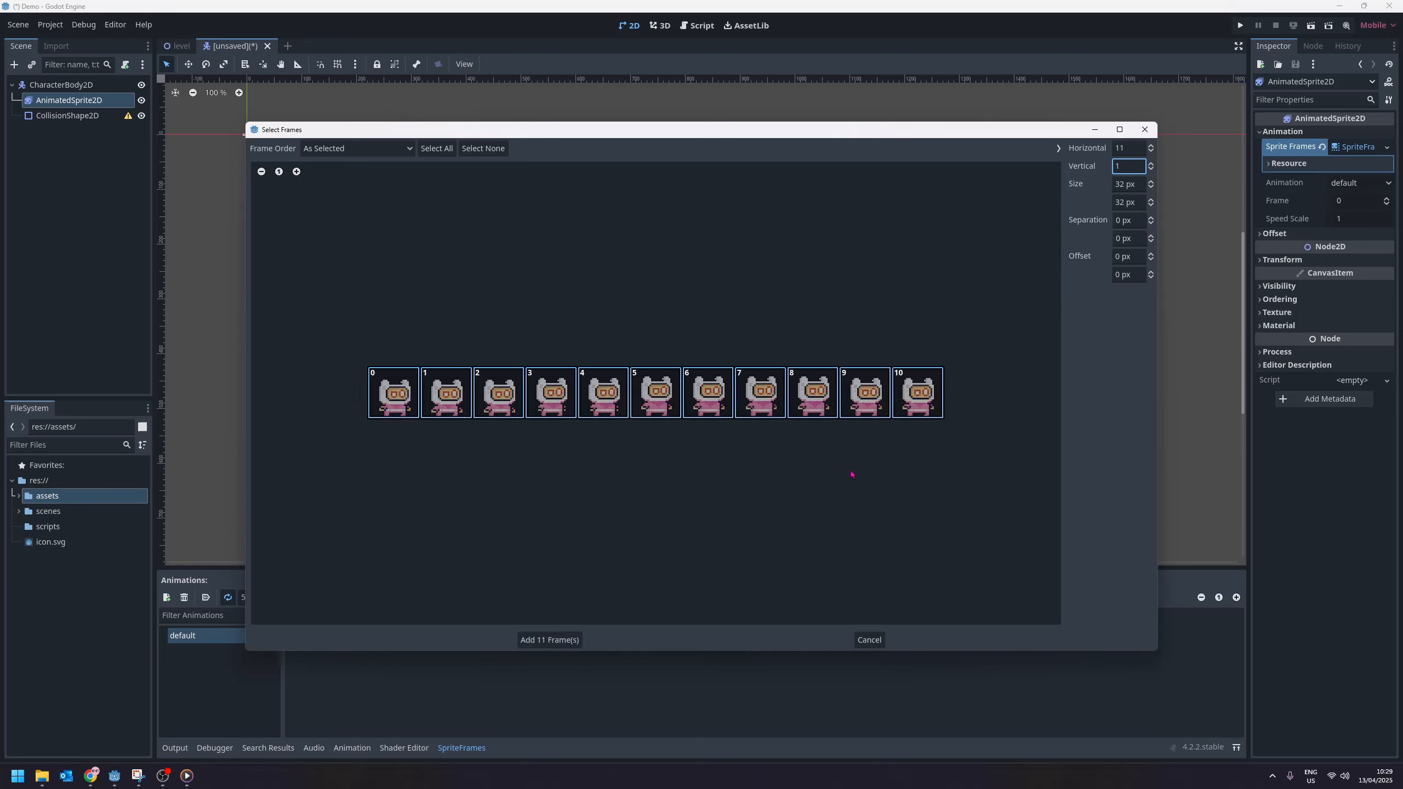
click(548, 641)
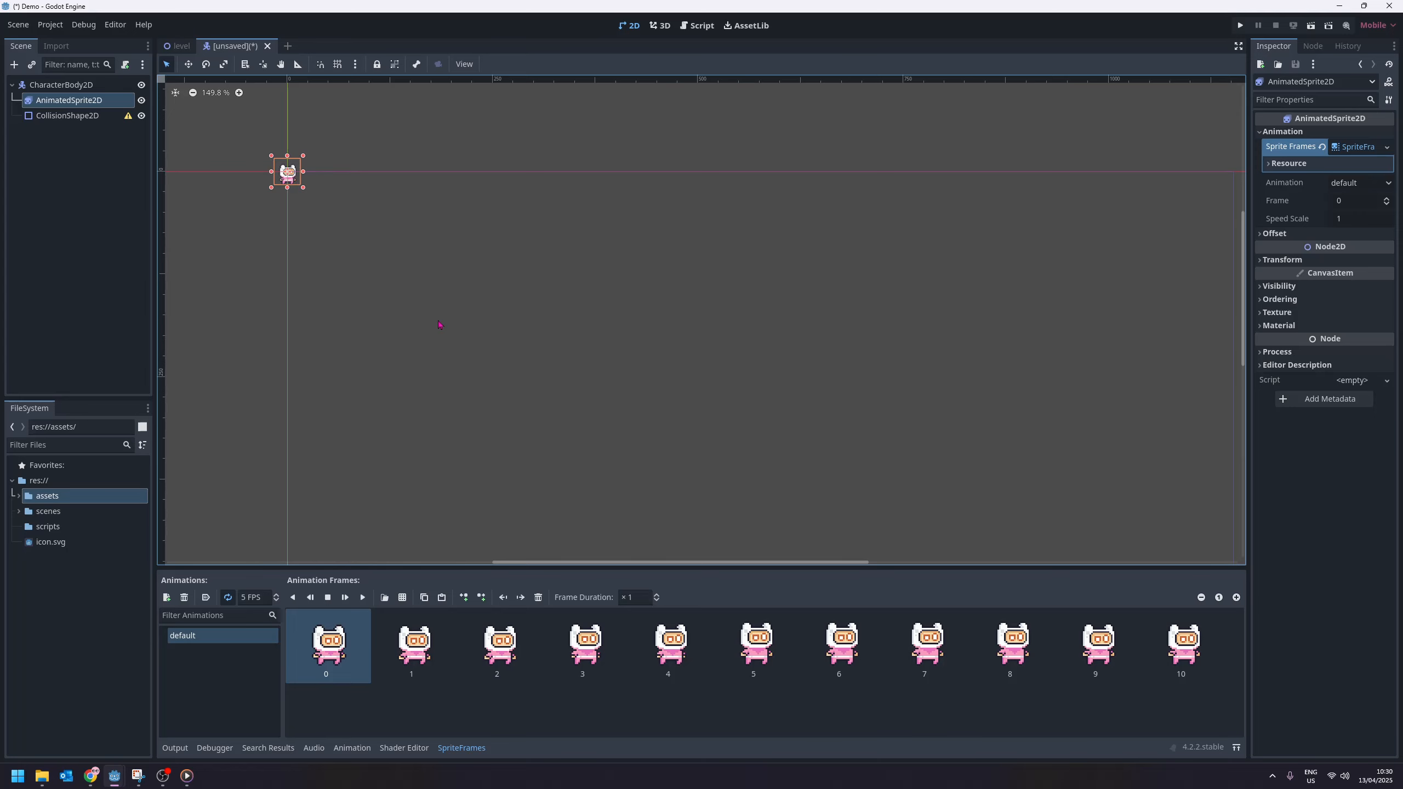
Step: Try the Nearest texture filter on the AnimatedSprite2D, and reset the node's filter to Inherit
key(f)
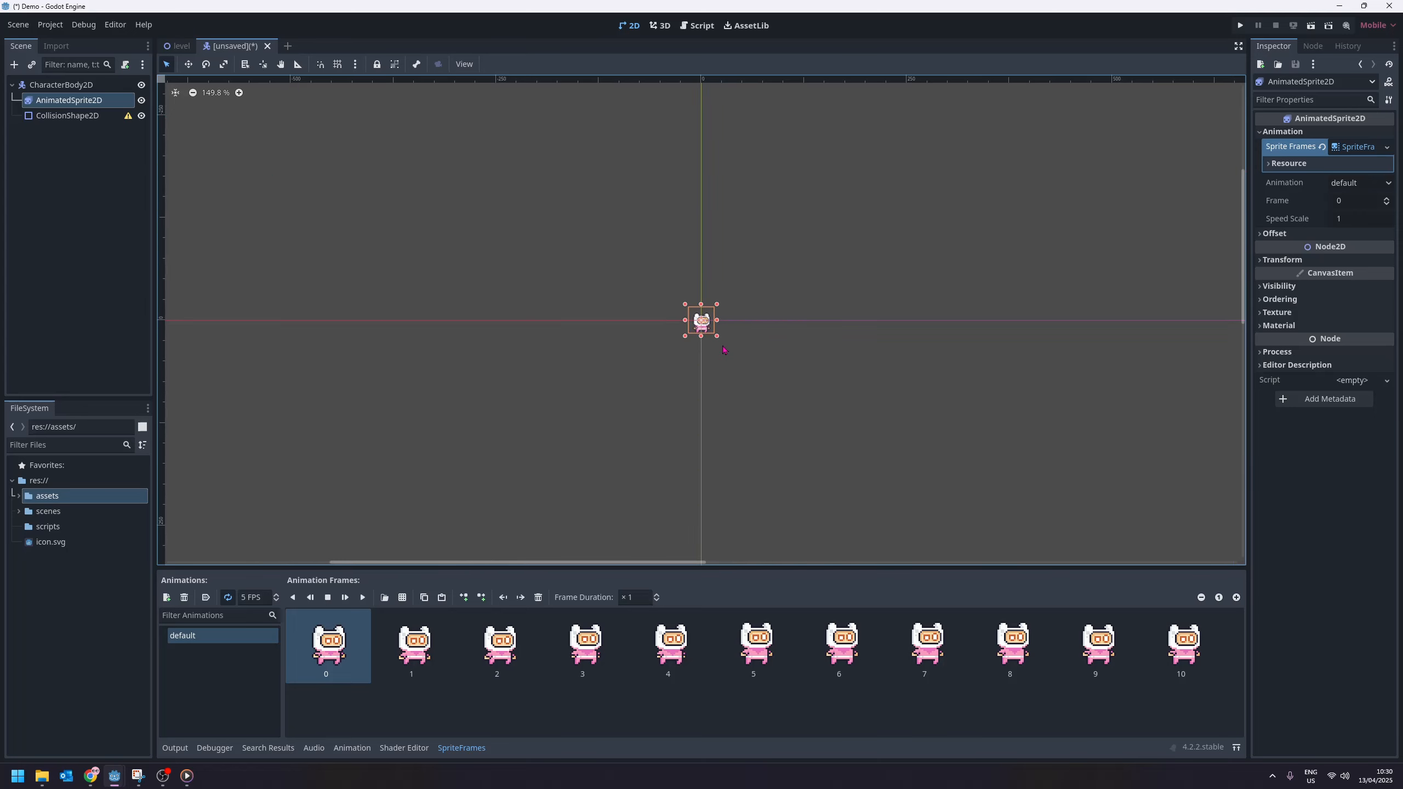
scroll(696, 332, up, 11)
scroll(718, 332, up, 3)
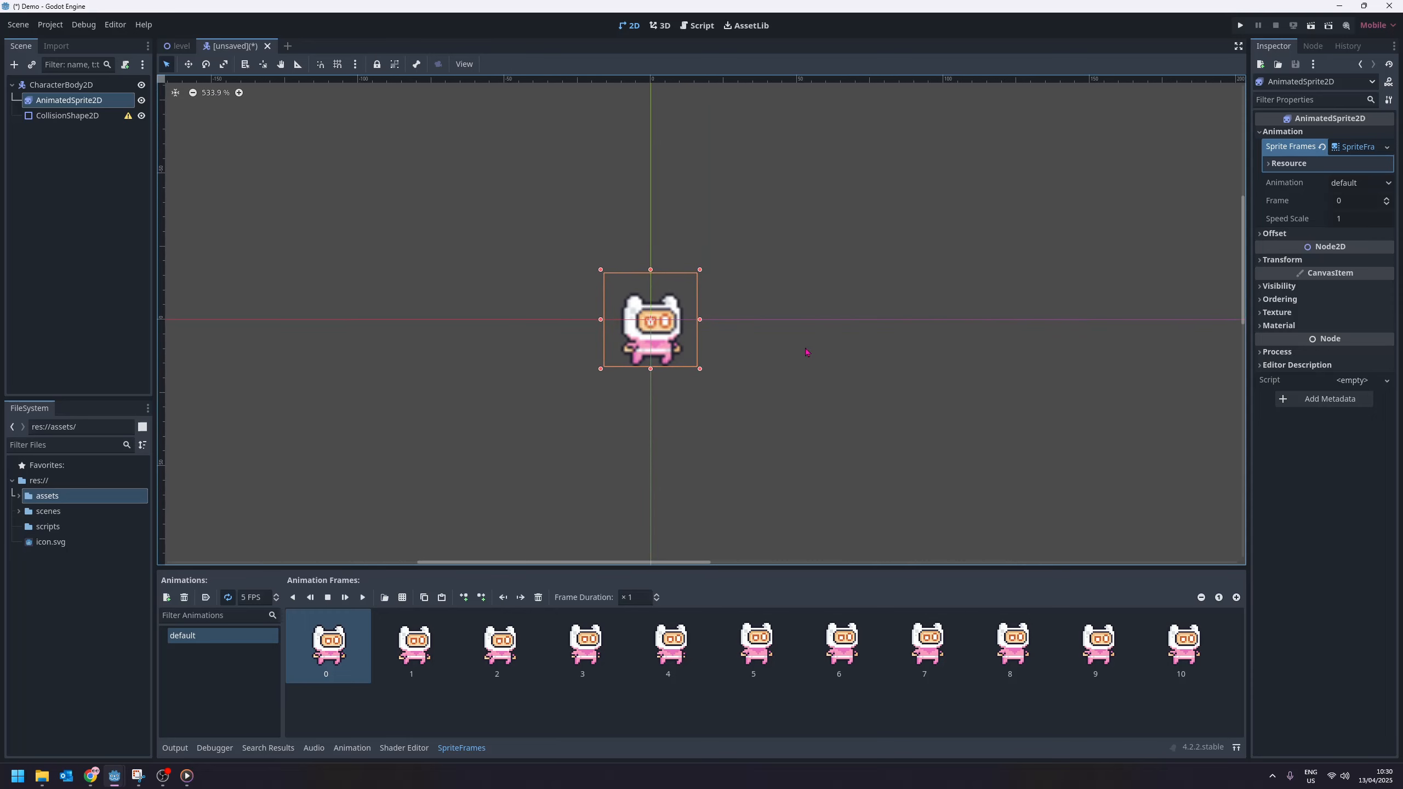
middle_drag(804, 310, 798, 271)
scroll(732, 313, up, 2)
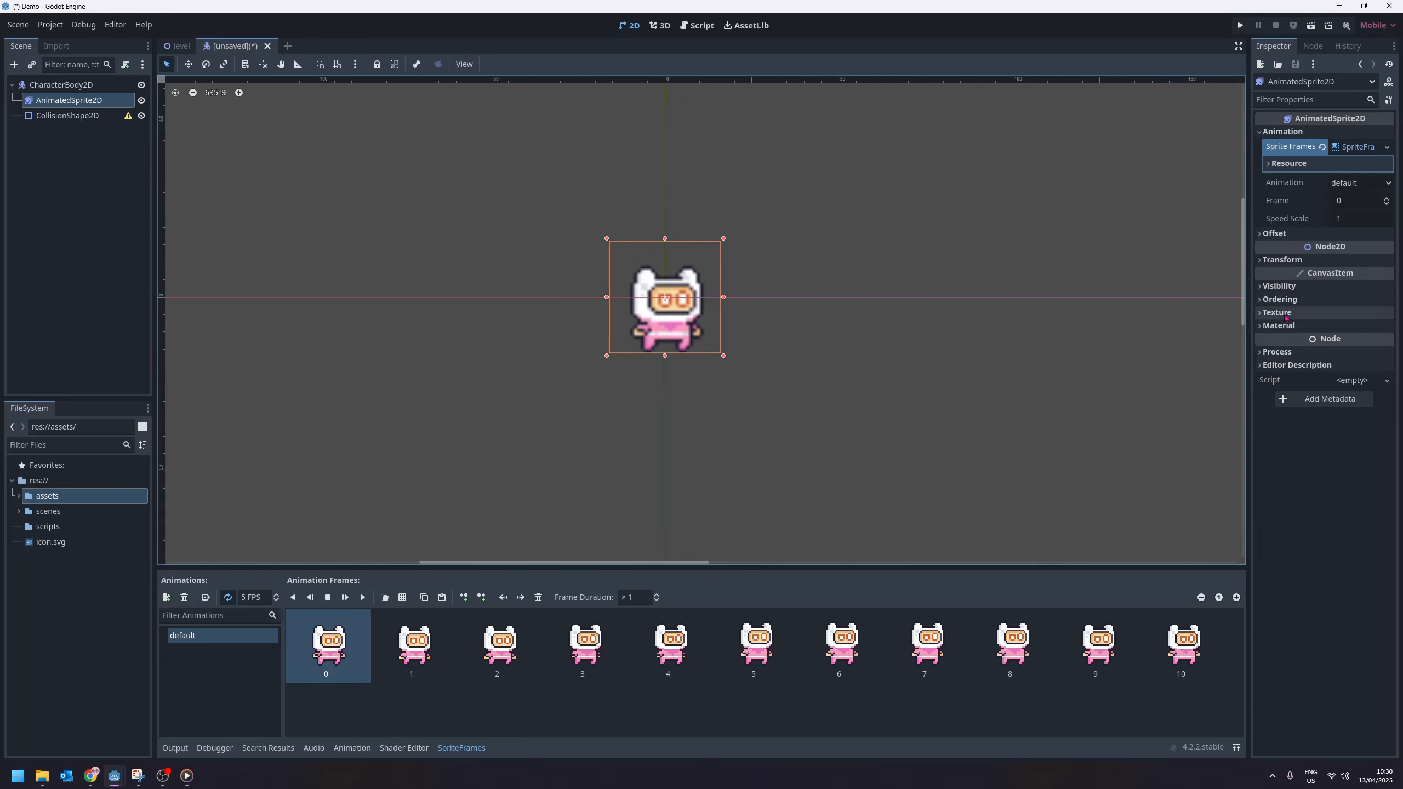
click(1326, 313)
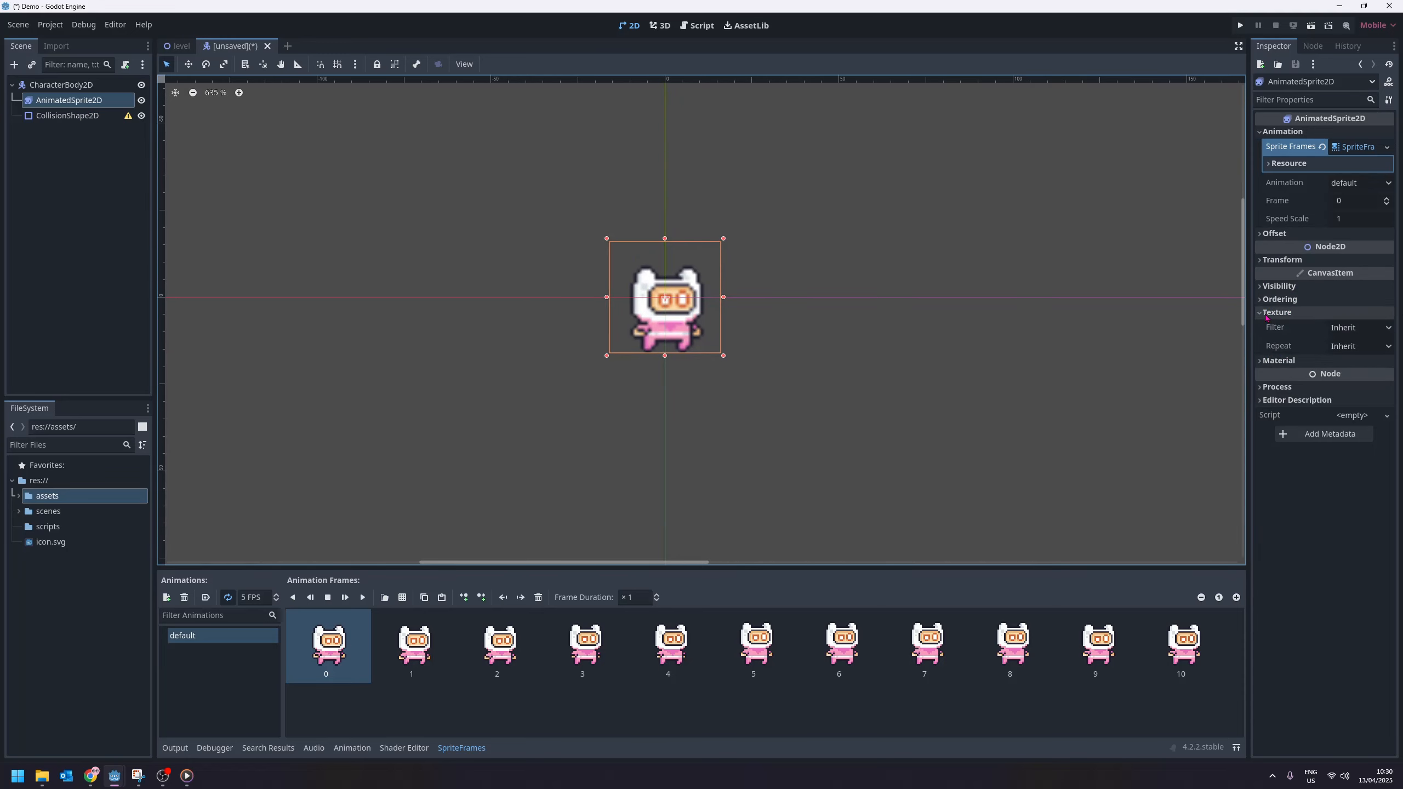
click(1349, 329)
click(1342, 361)
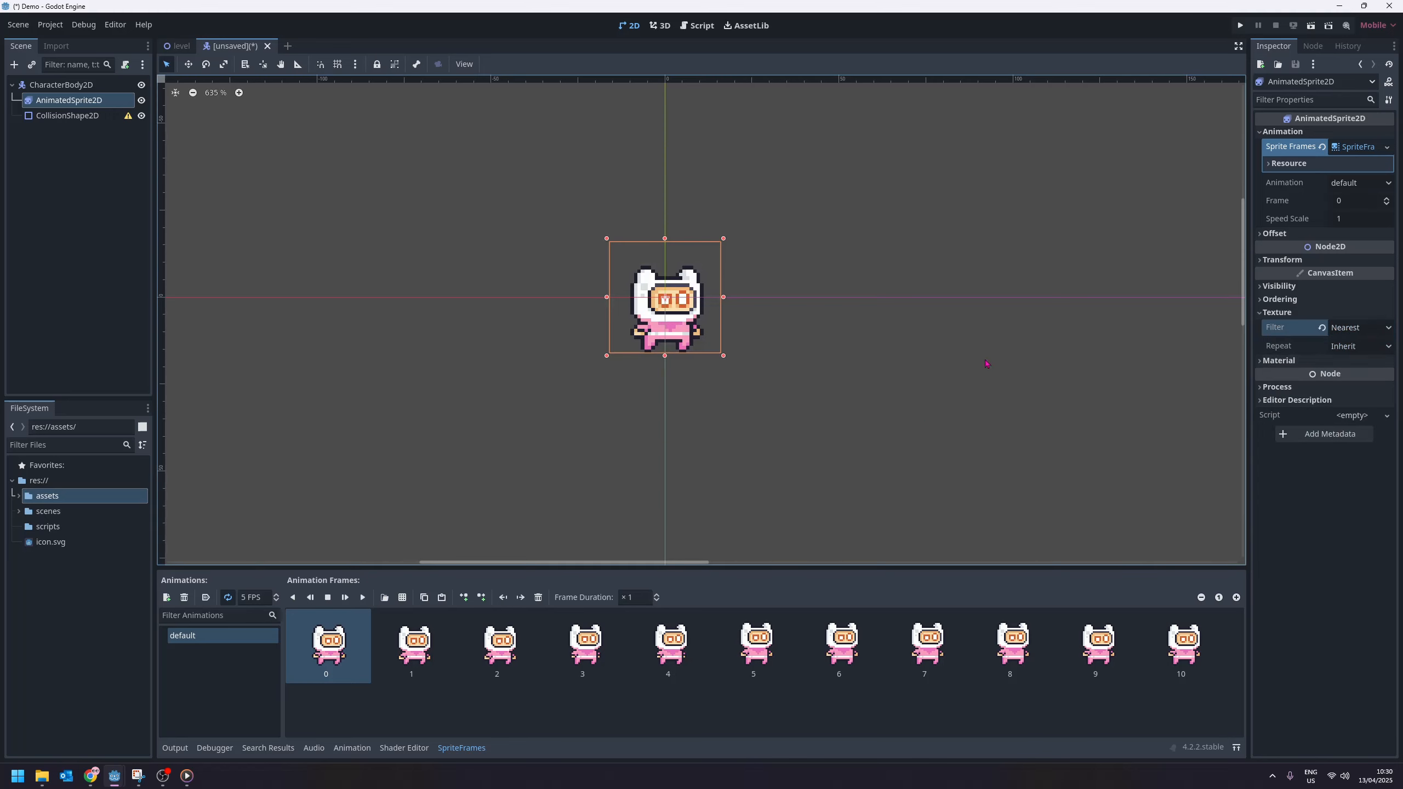
click(1321, 328)
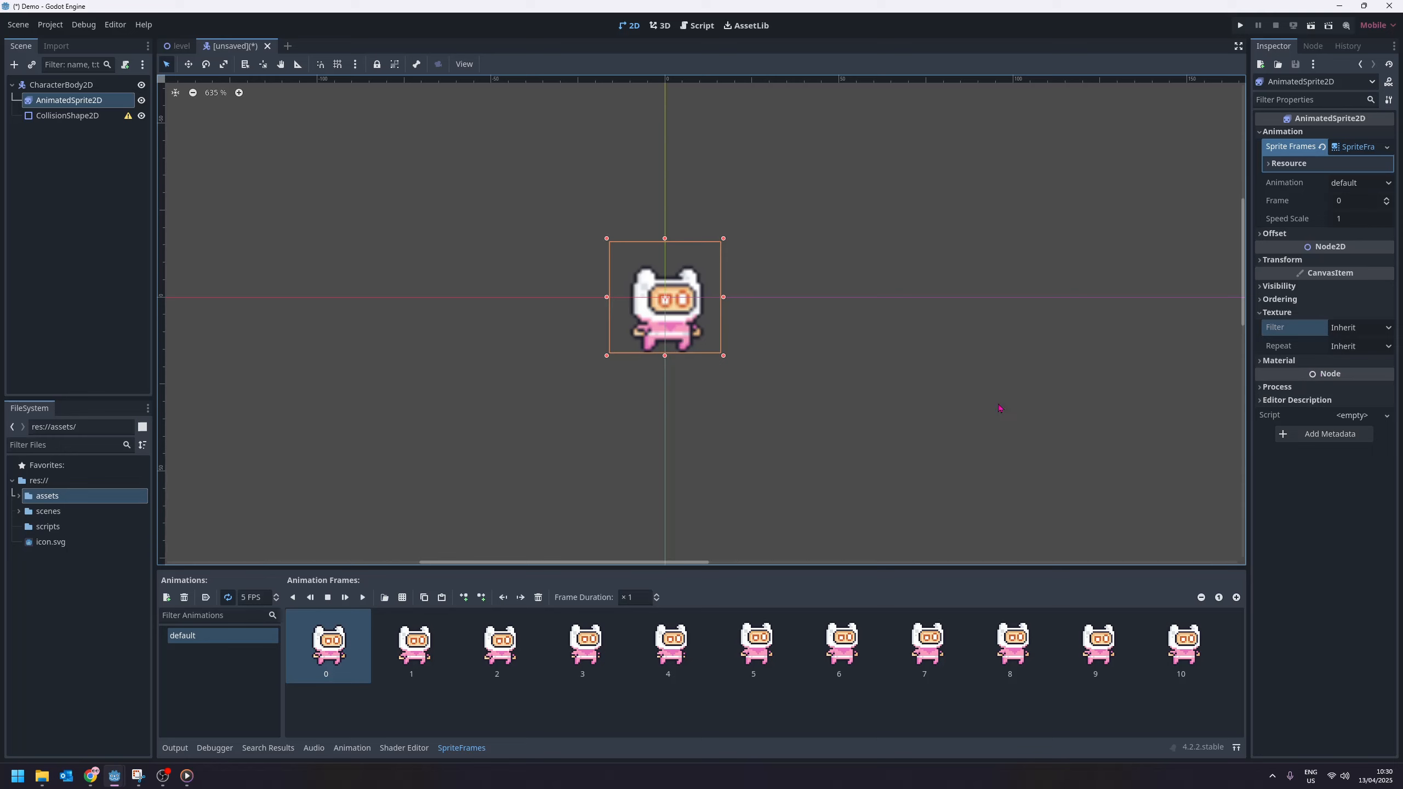
Step: Set the project's default canvas texture filter to Nearest in the rendering texture settings and deselect the sprite
click(50, 26)
click(72, 40)
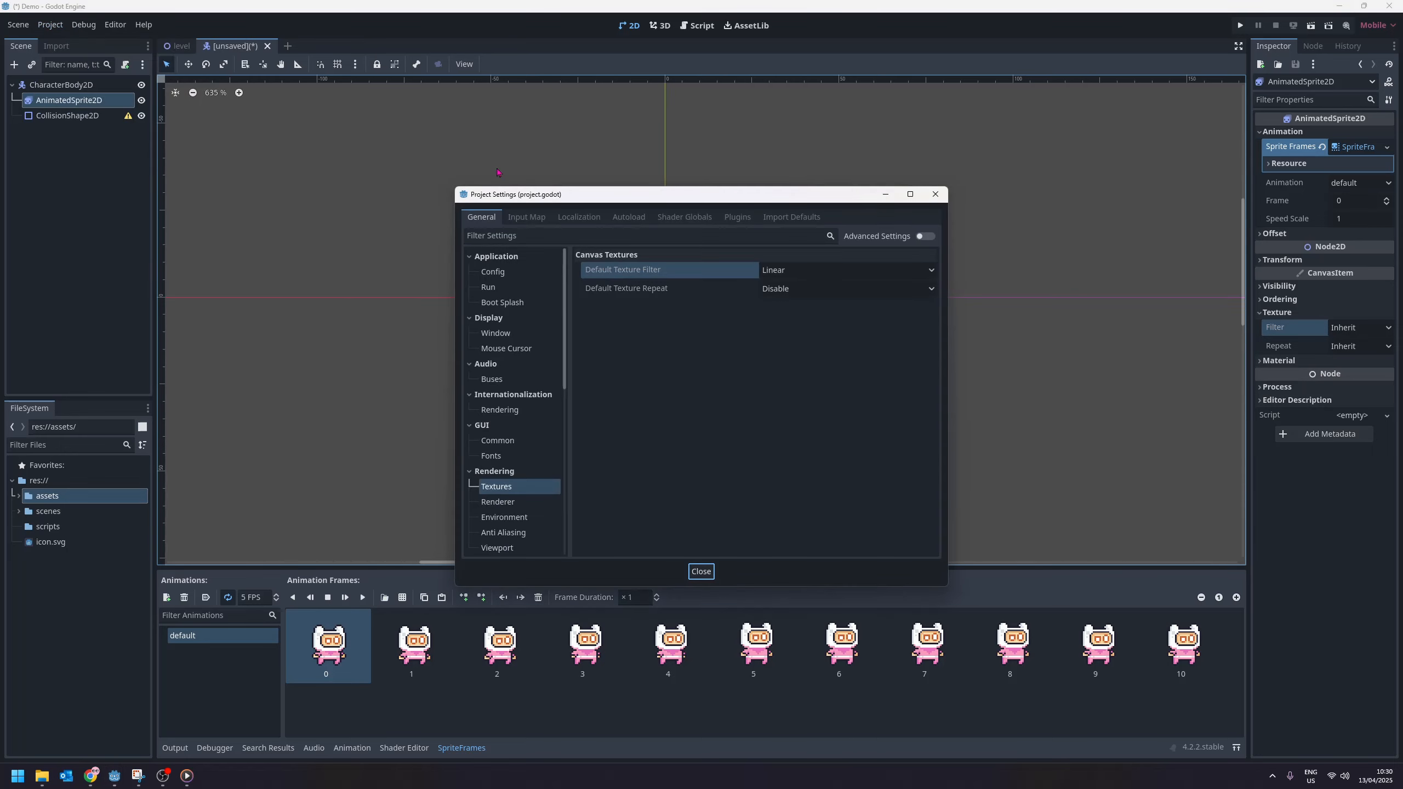
click(511, 492)
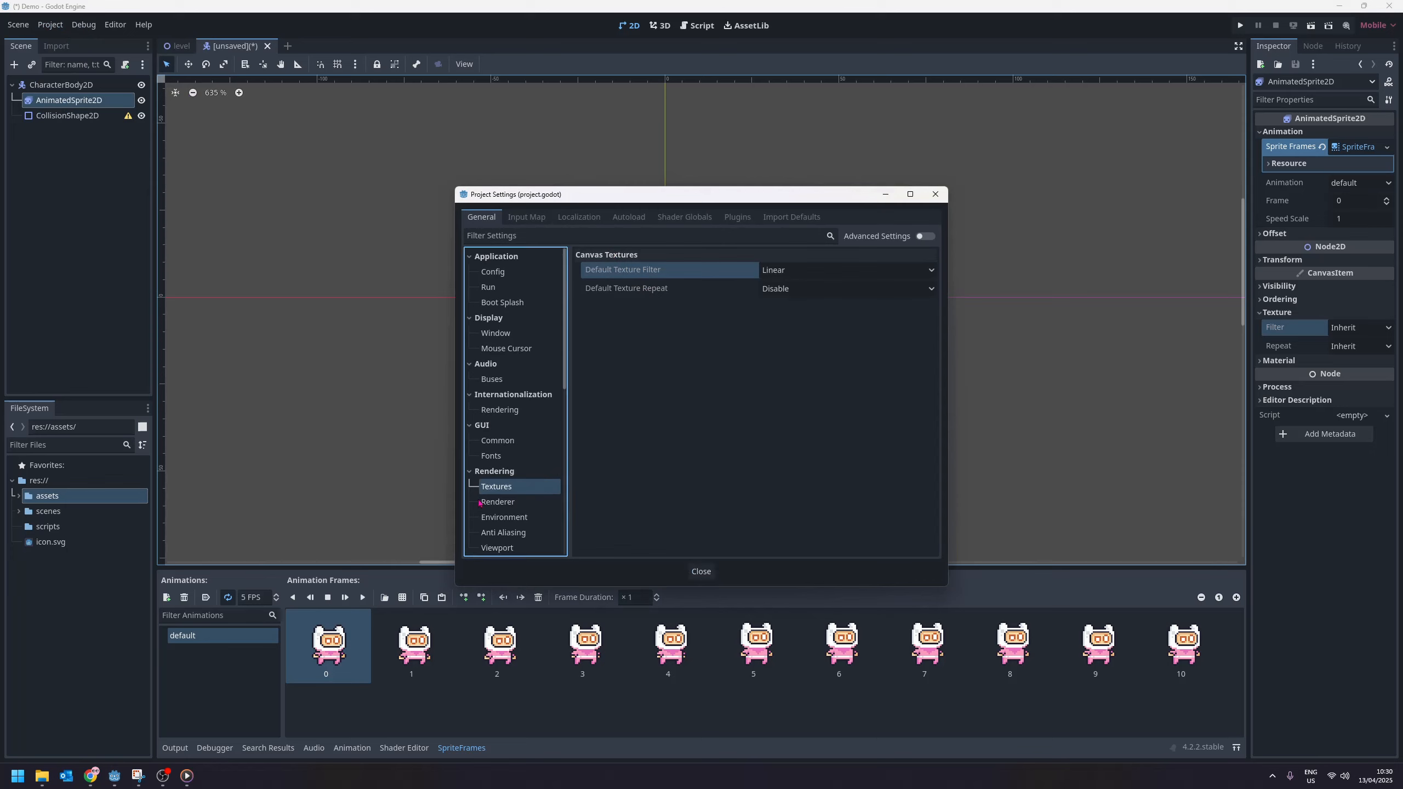
click(813, 271)
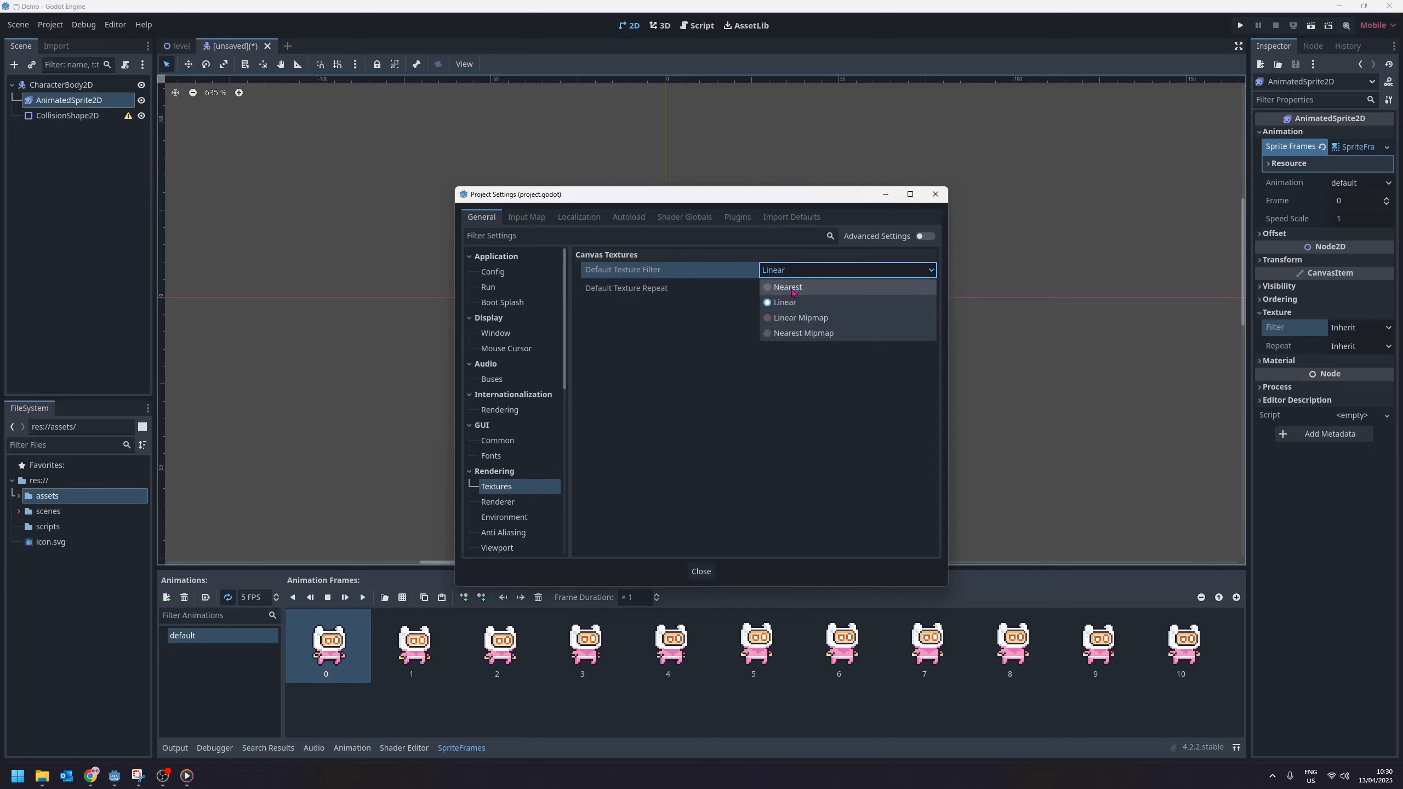
click(801, 287)
click(702, 572)
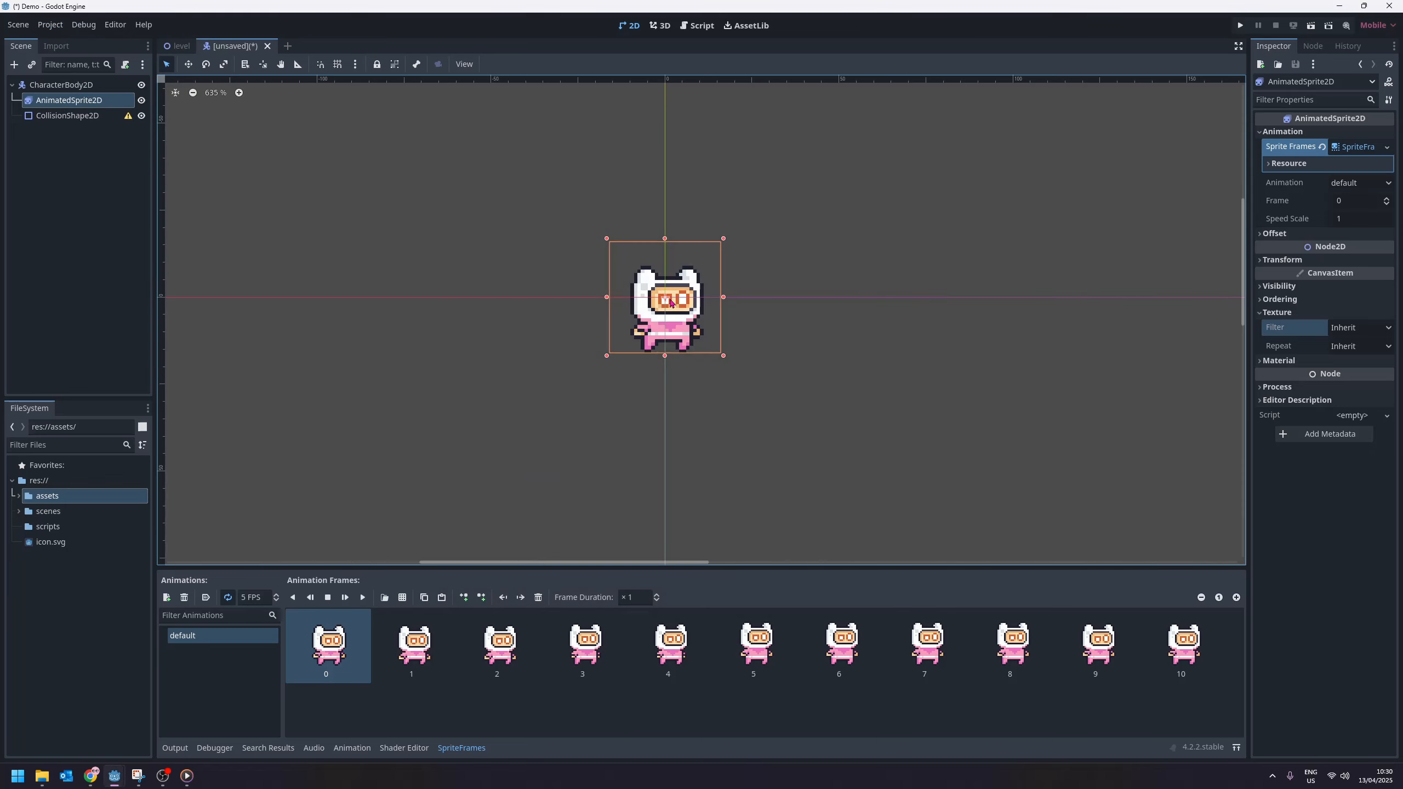
click(683, 402)
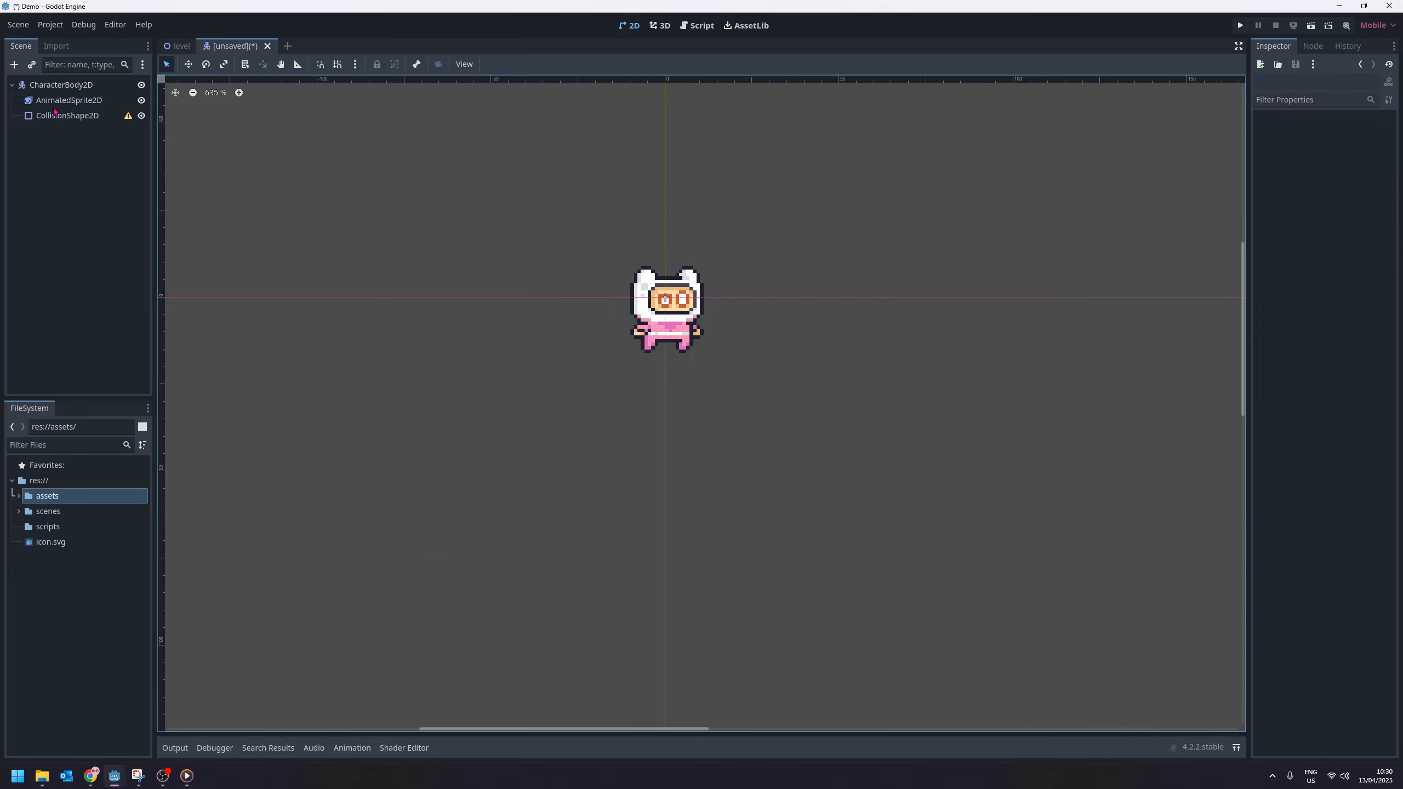
Step: Assign a new CapsuleShape2D as the shape of the CollisionShape2D node
click(126, 116)
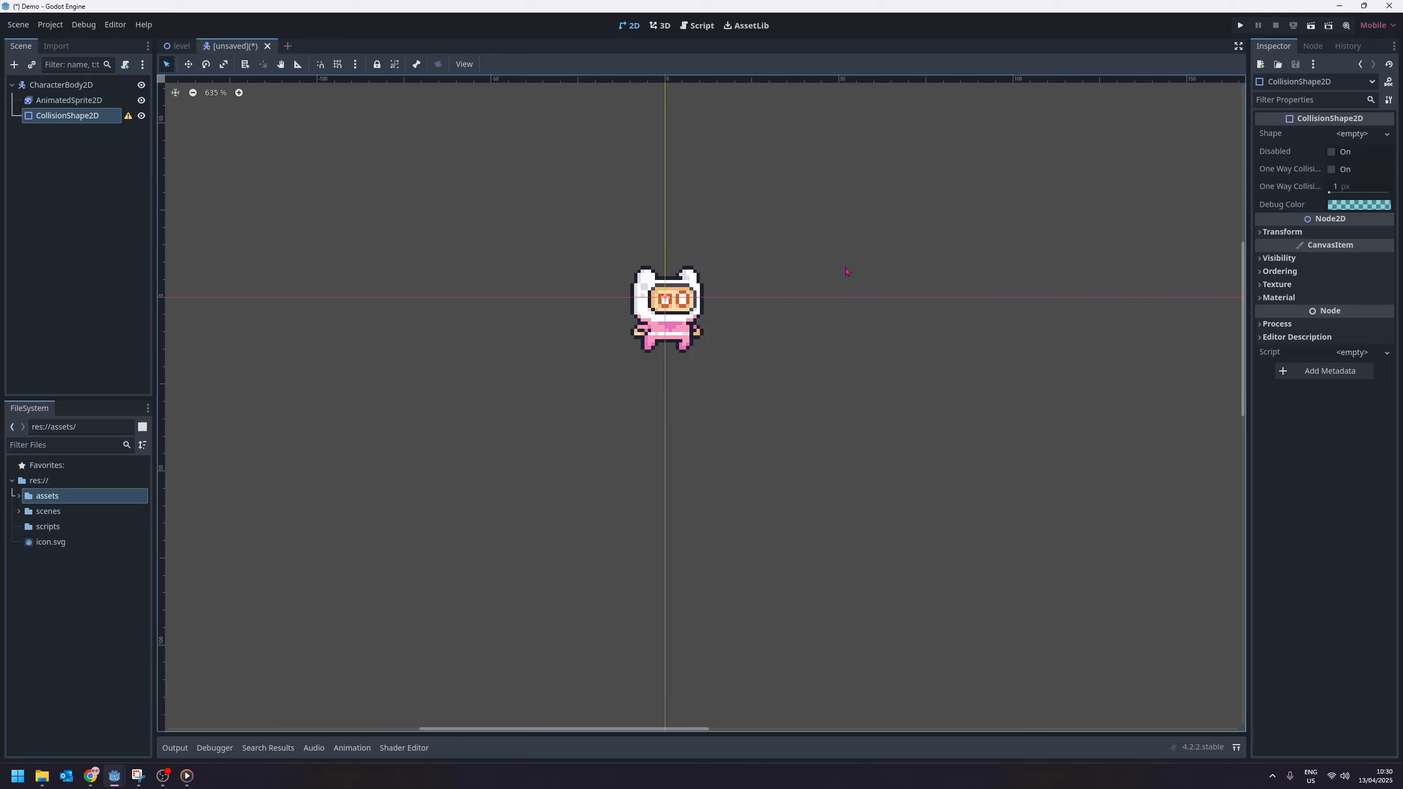
scroll(706, 320, up, 3)
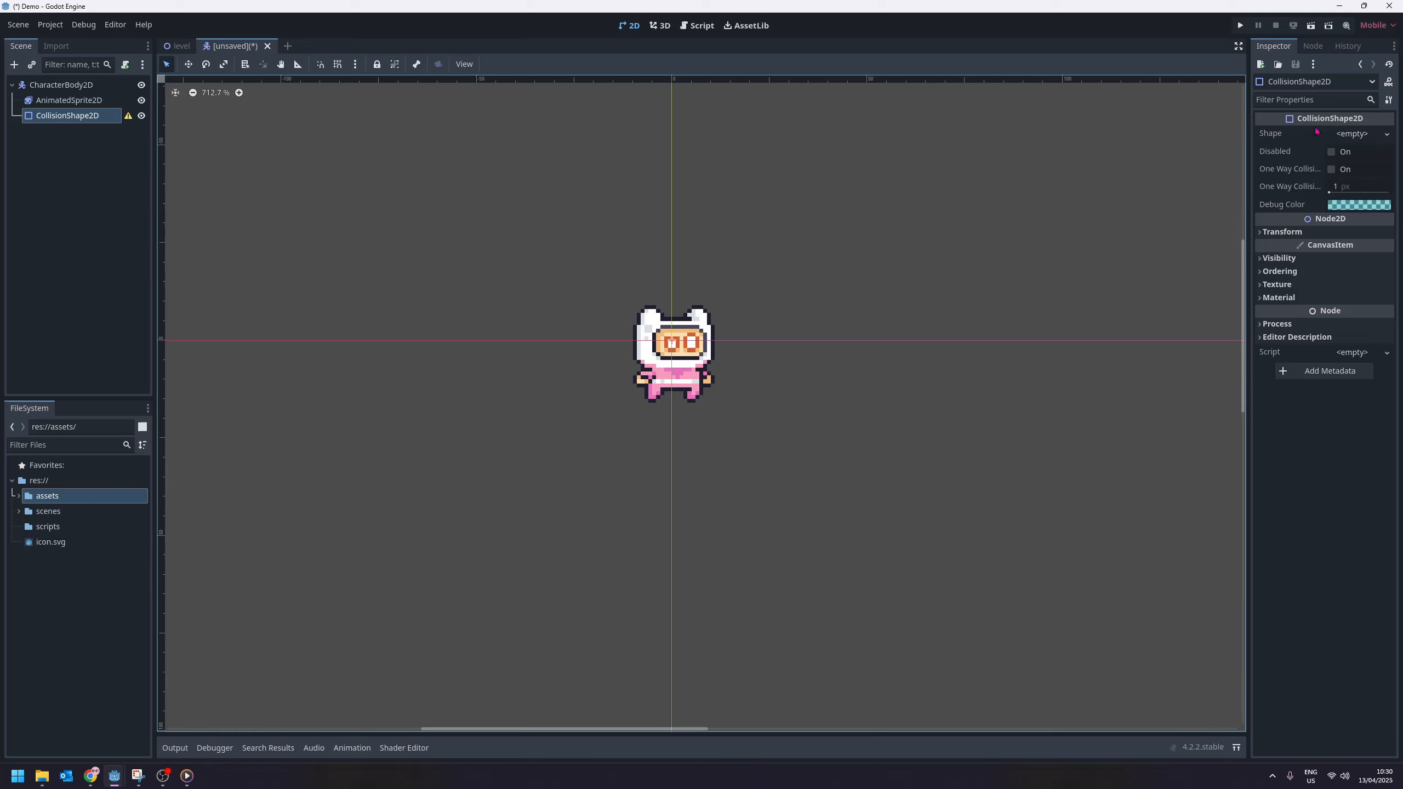
click(1359, 138)
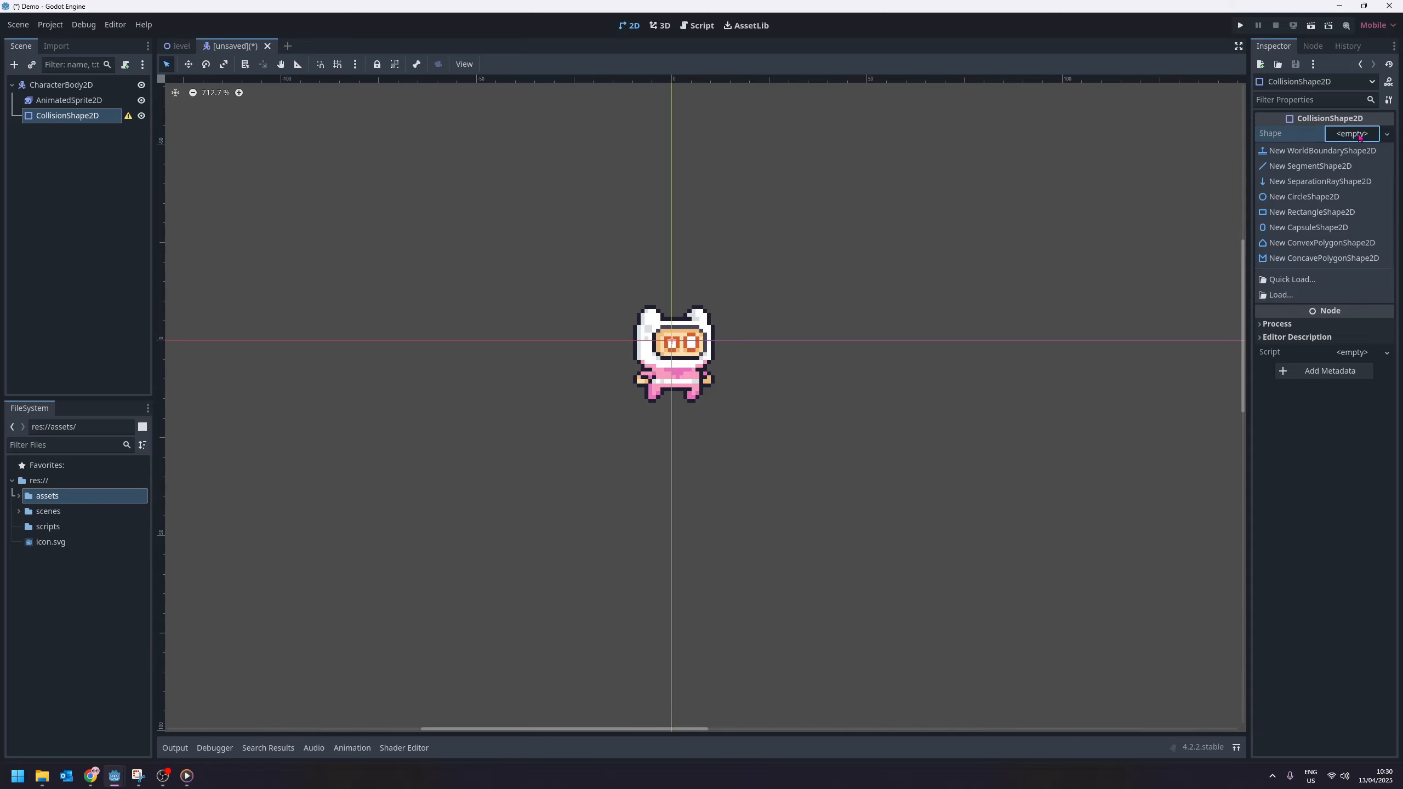
click(1308, 235)
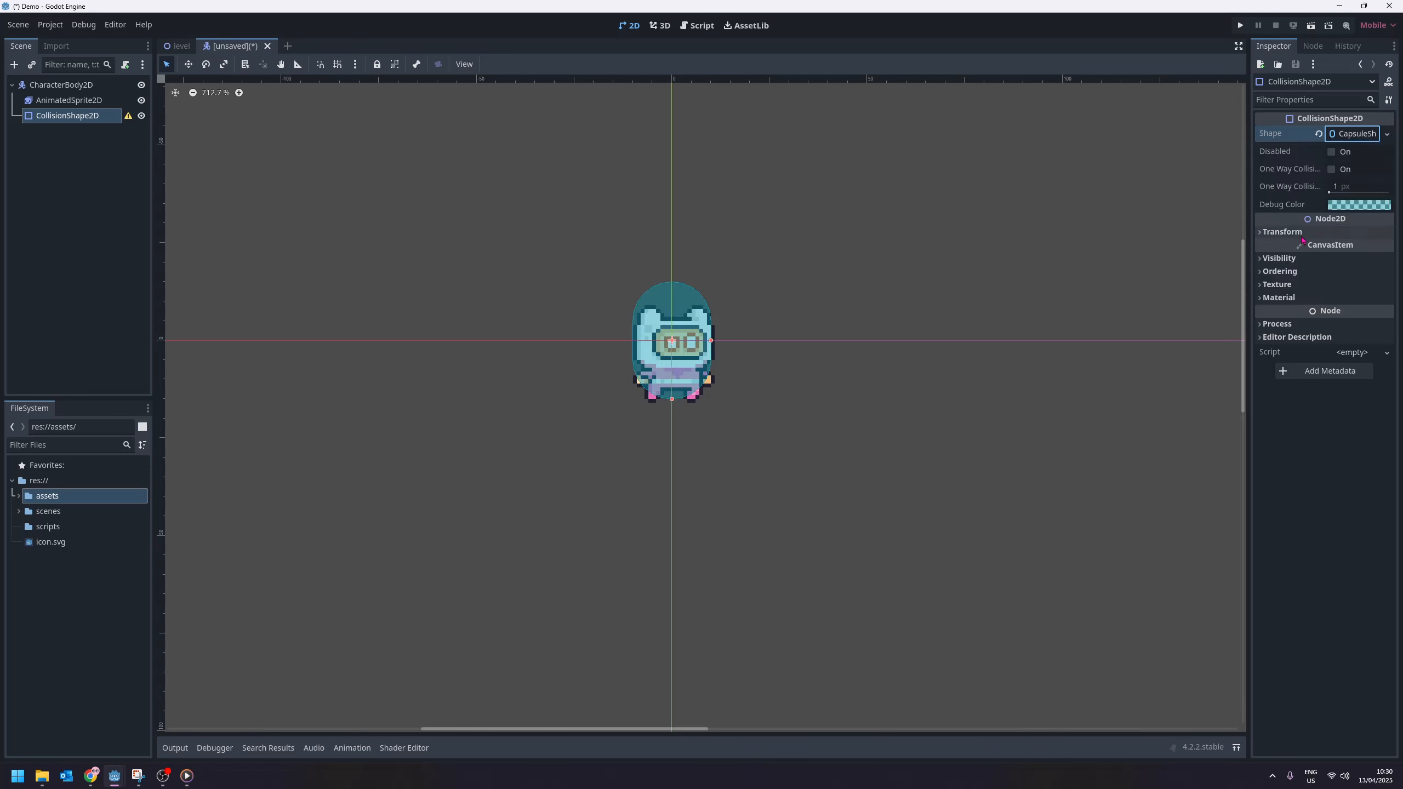
scroll(675, 301, up, 2)
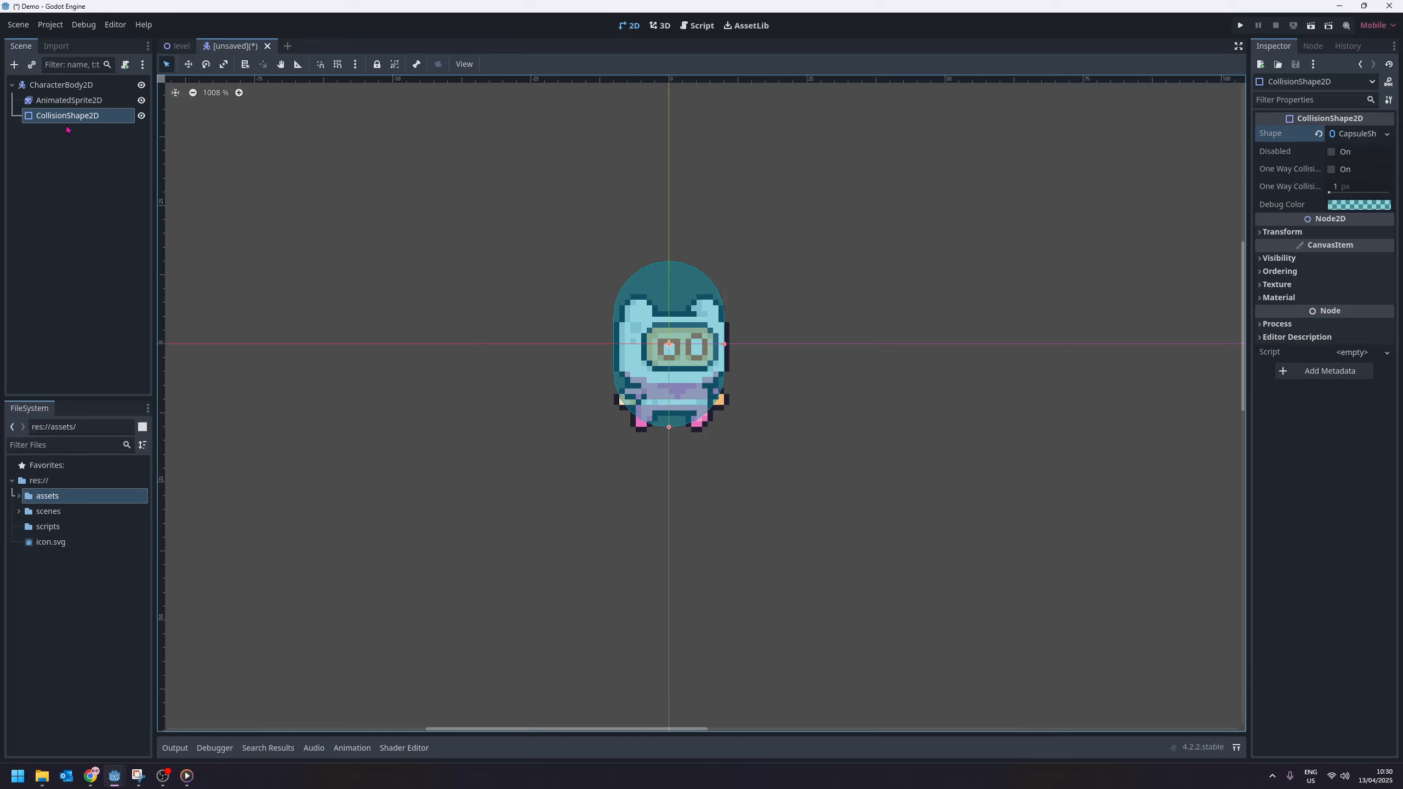
Step: Move the capsule aside from the character and raise the AnimatedSprite2D by 16 px so its feet rest on the horizontal axis
drag(677, 313, 726, 390)
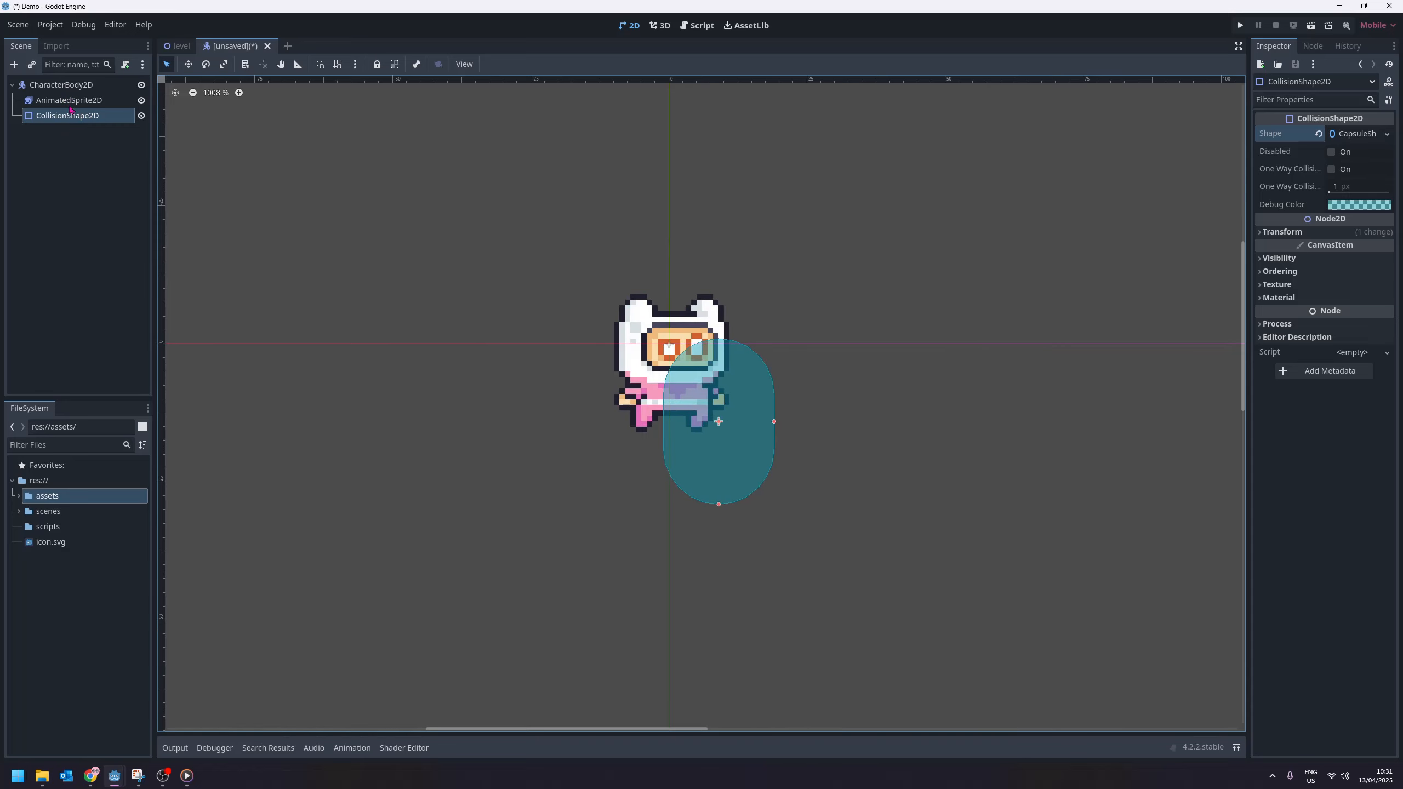
click(664, 326)
drag(665, 327, 664, 238)
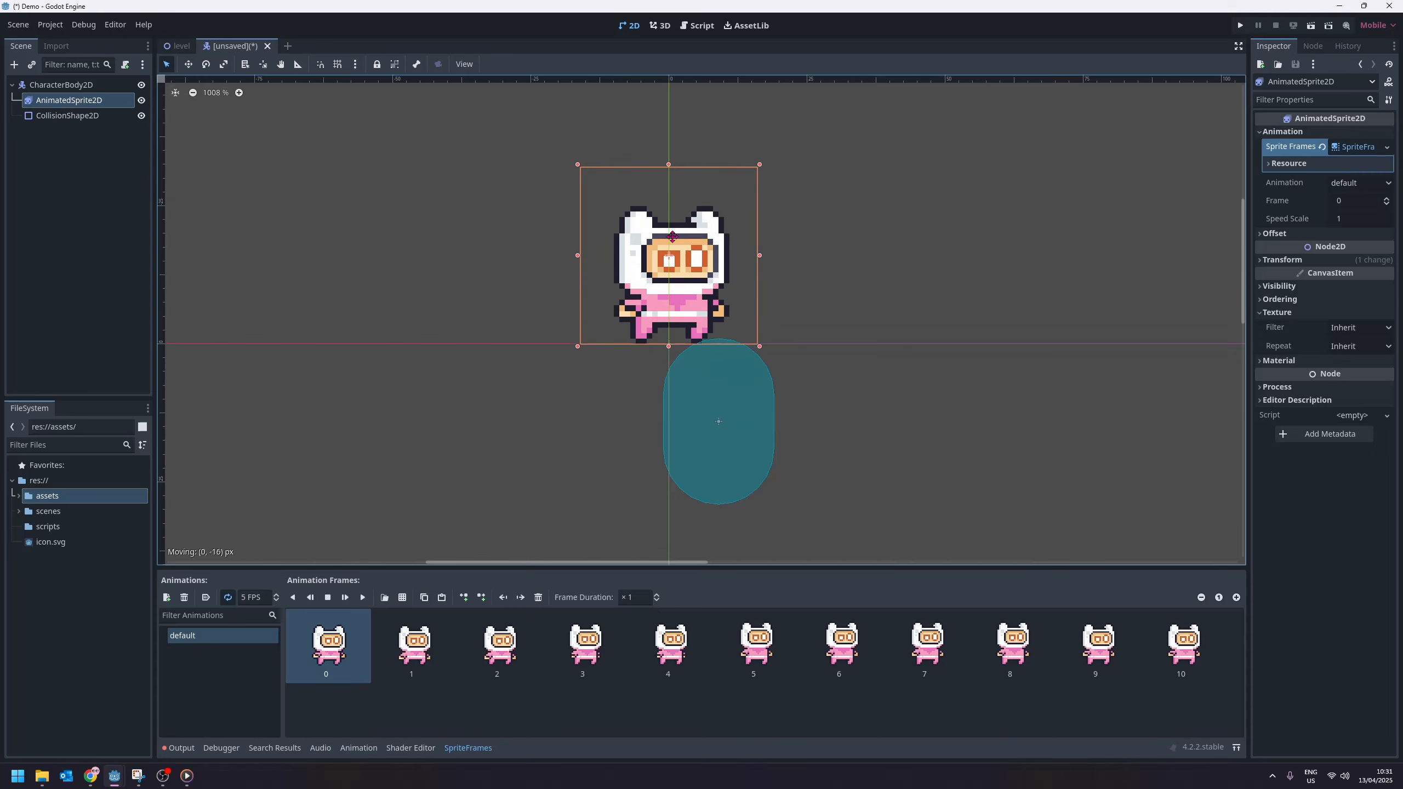
Step: Move the capsule collision shape onto the raised character, centred on the vertical axis with its bottom end at the origin
middle_drag(726, 356, 743, 400)
scroll(746, 404, up, 7)
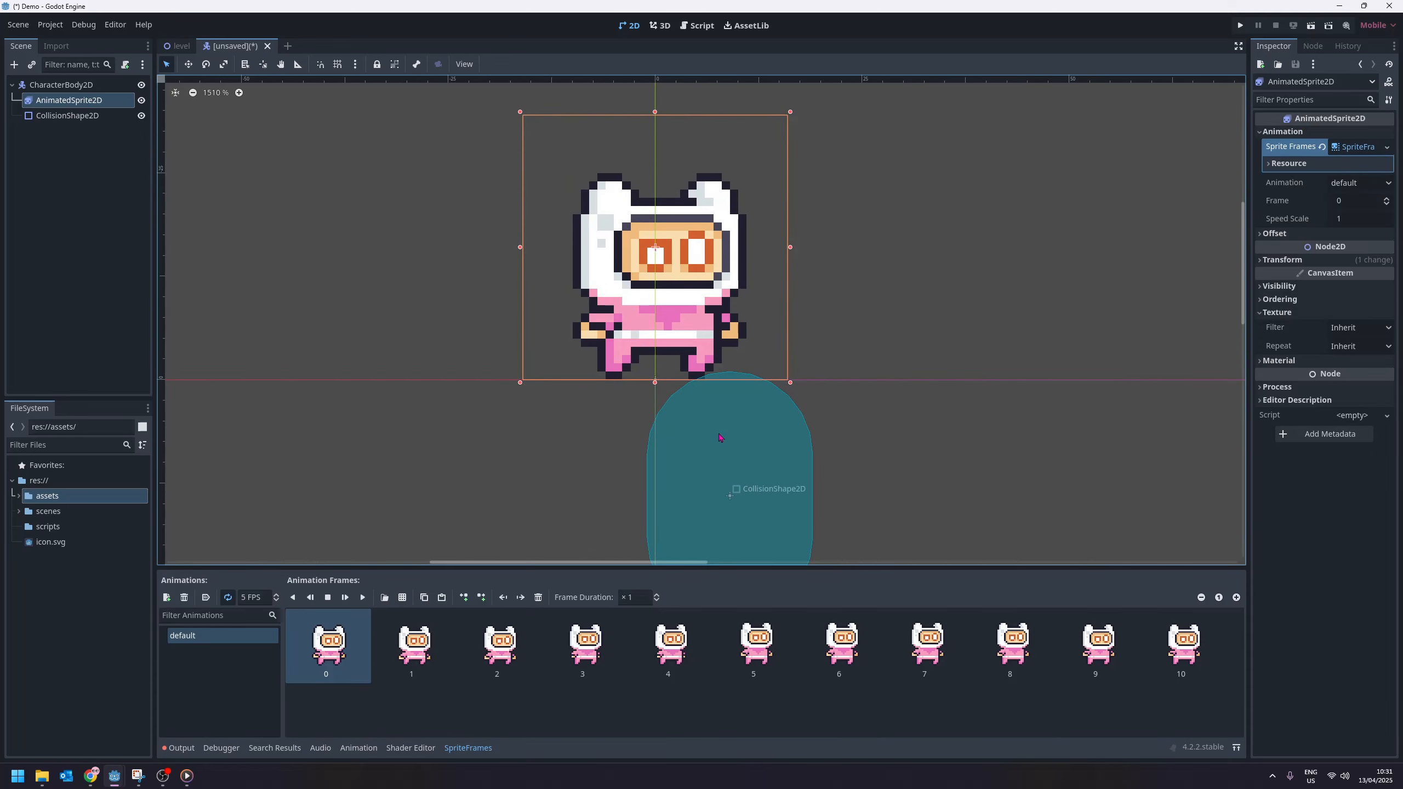
drag(720, 438, 697, 400)
click(730, 391)
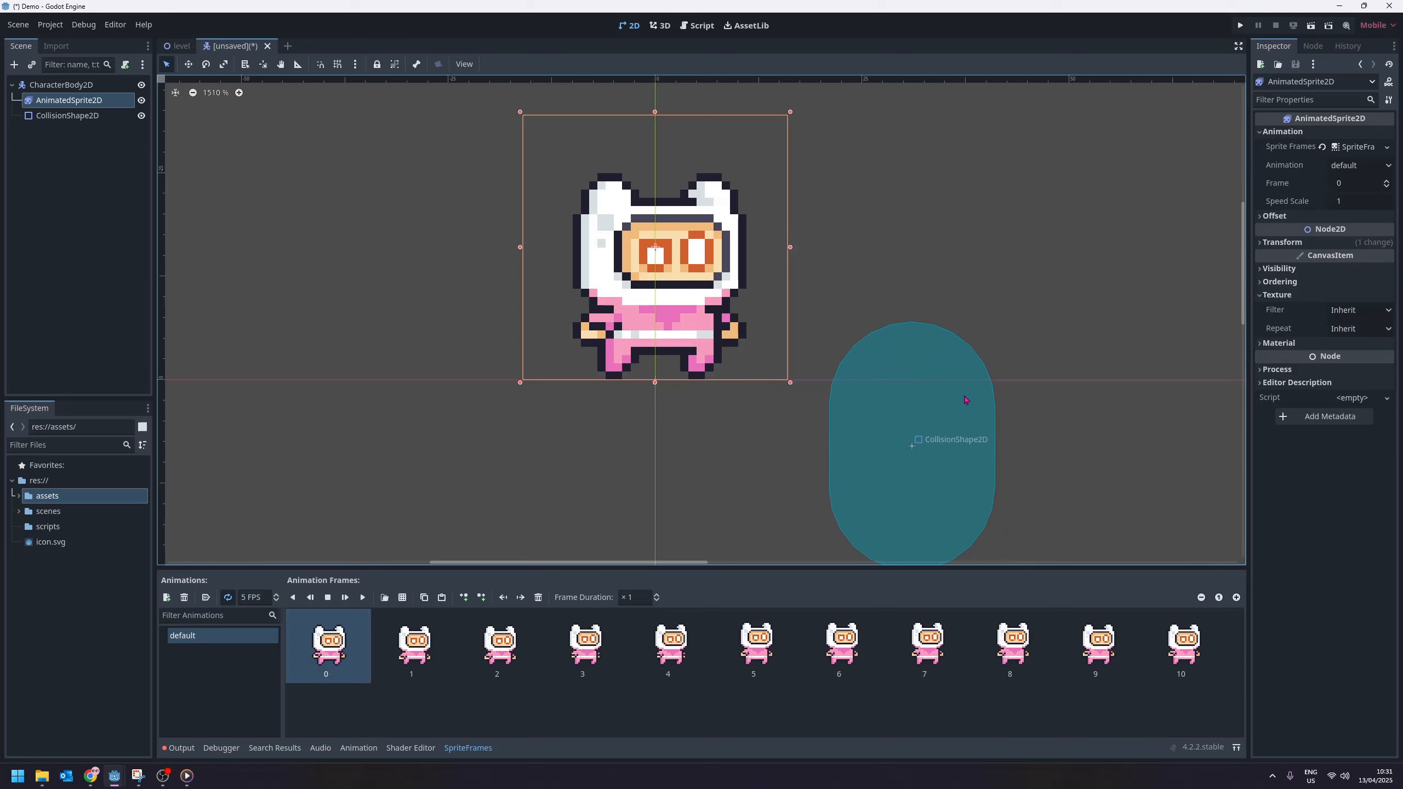
drag(964, 437, 733, 253)
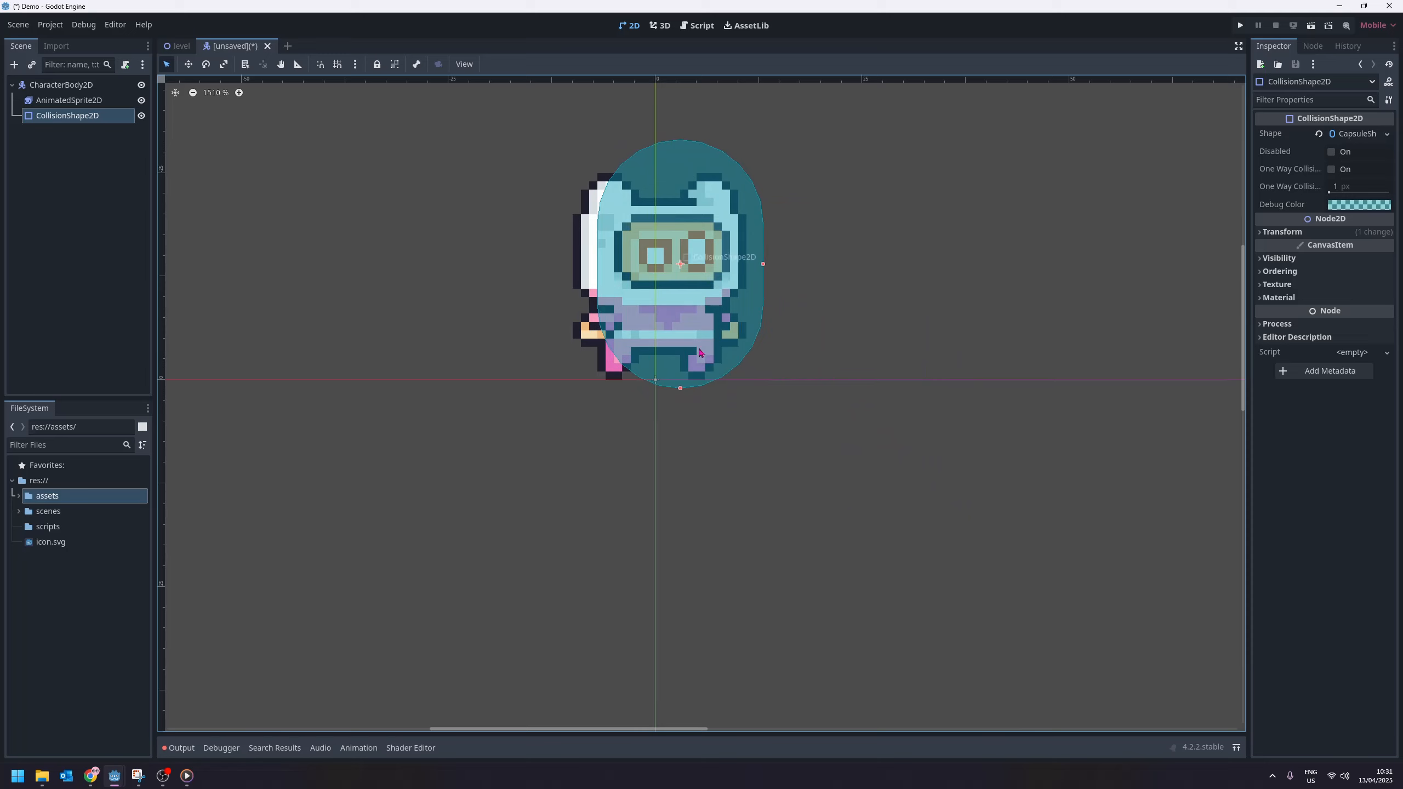
key(ctrl+z)
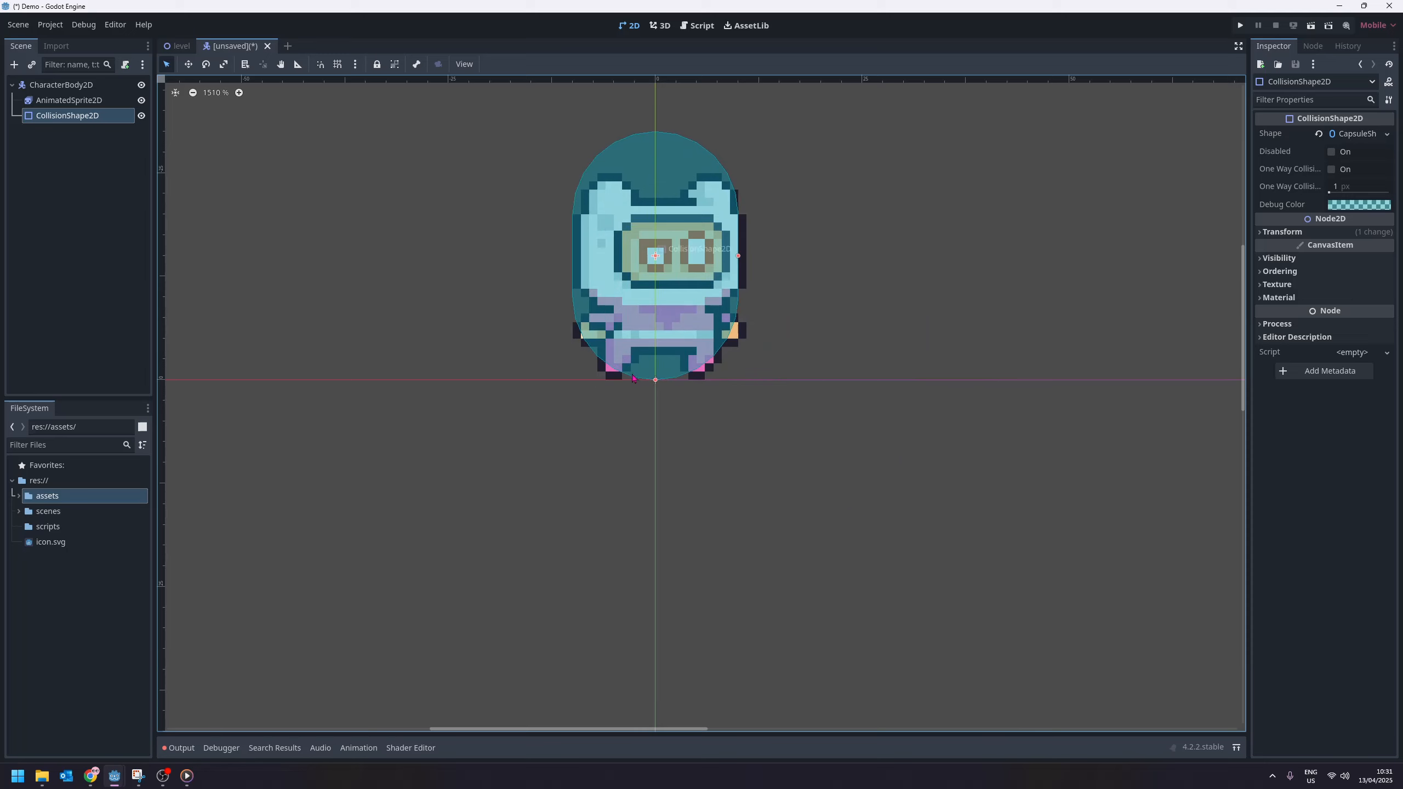
Step: Narrow and shorten the capsule to fit the character's body, and lower it so its bottom end rests on the horizontal axis
drag(739, 256, 713, 256)
drag(655, 380, 655, 347)
drag(678, 307, 677, 340)
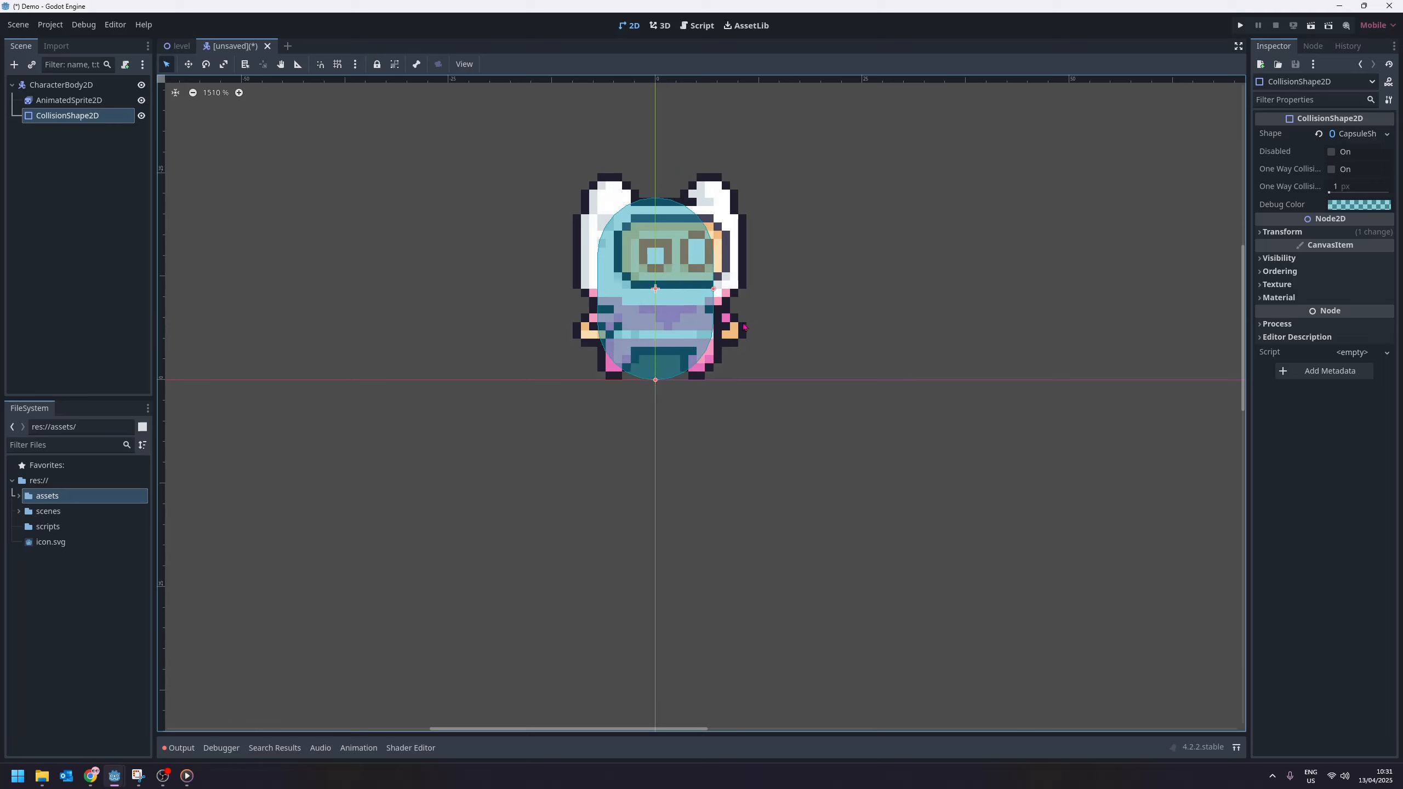
Step: Try a wider and a slightly shorter capsule around the character, and restore its narrow fit down to the feet
middle_drag(743, 289, 688, 368)
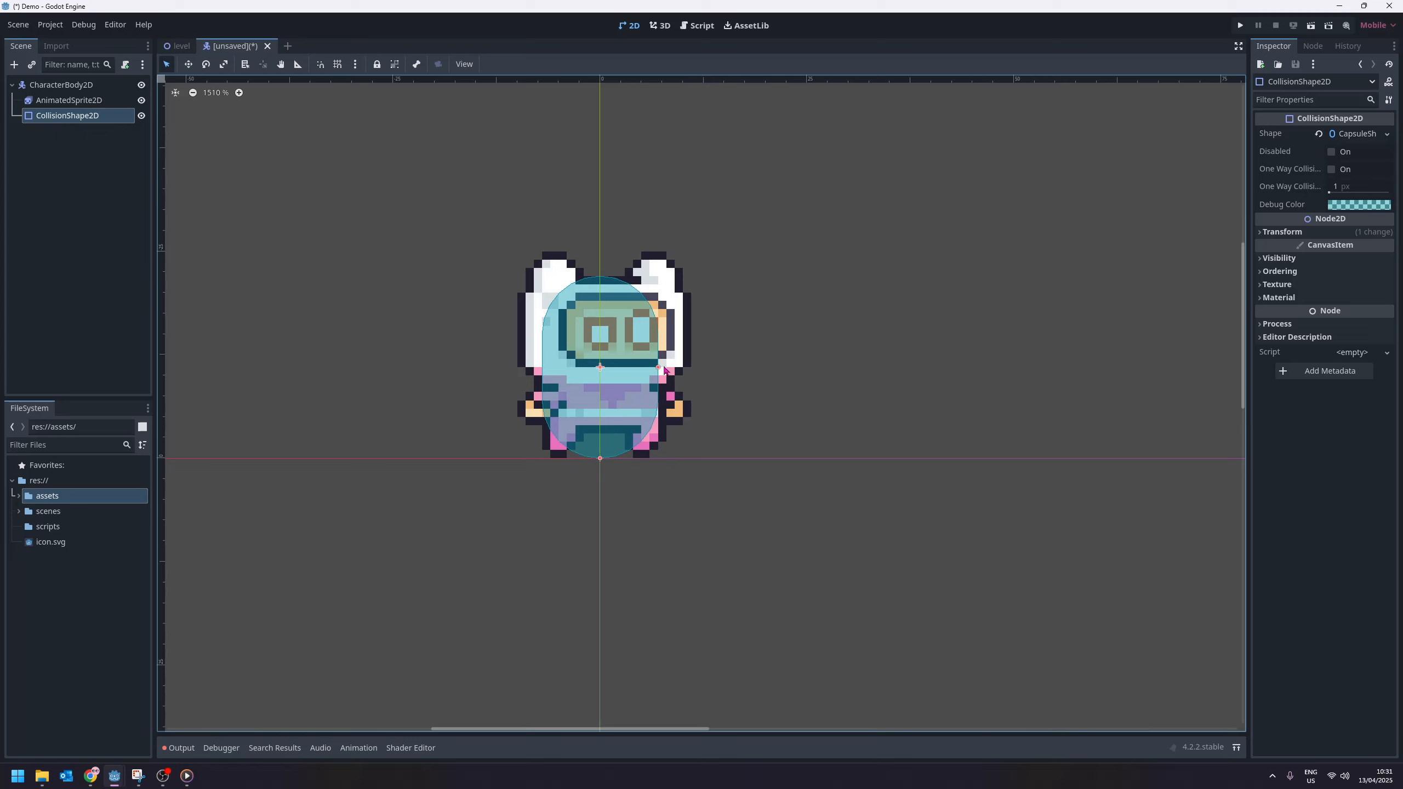
drag(658, 371, 690, 373)
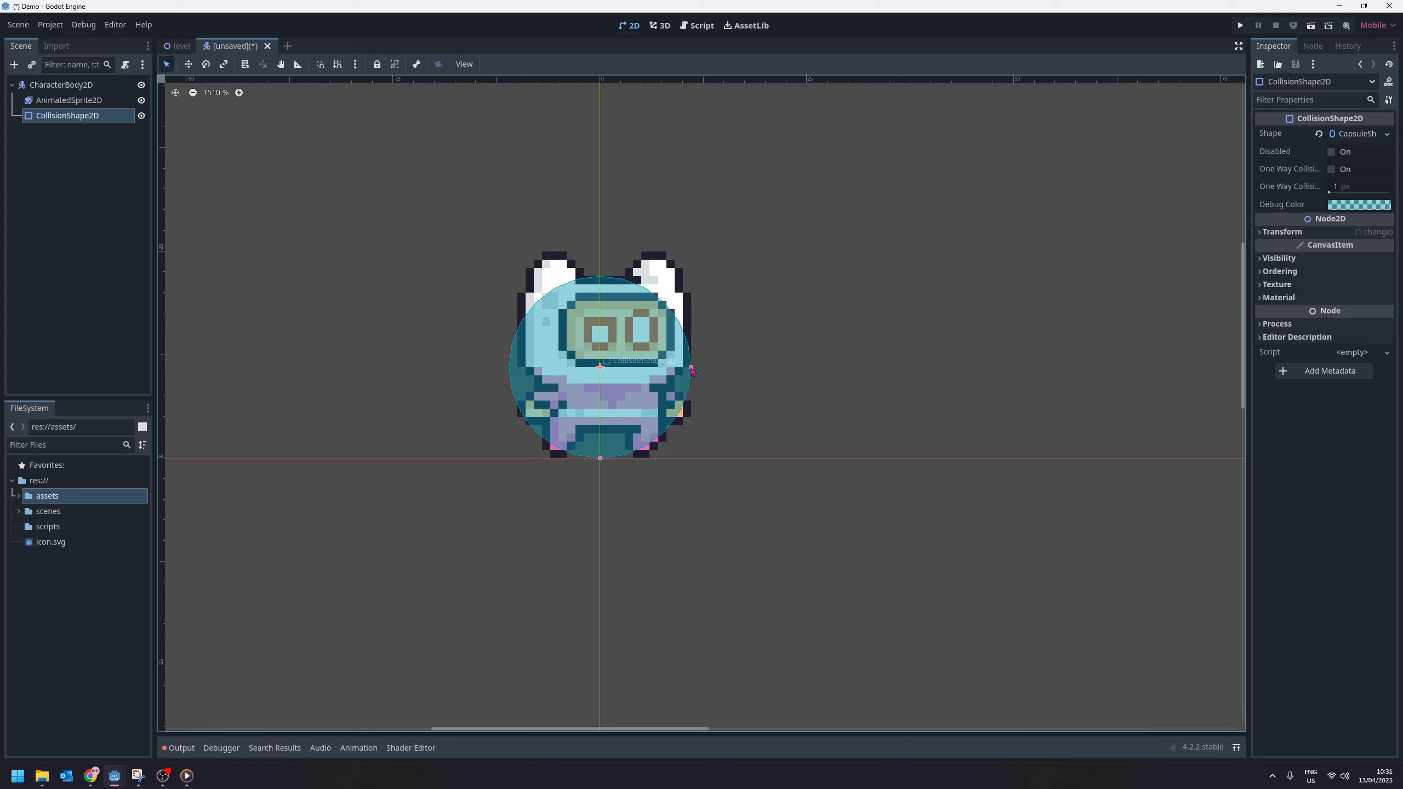
drag(691, 368, 659, 374)
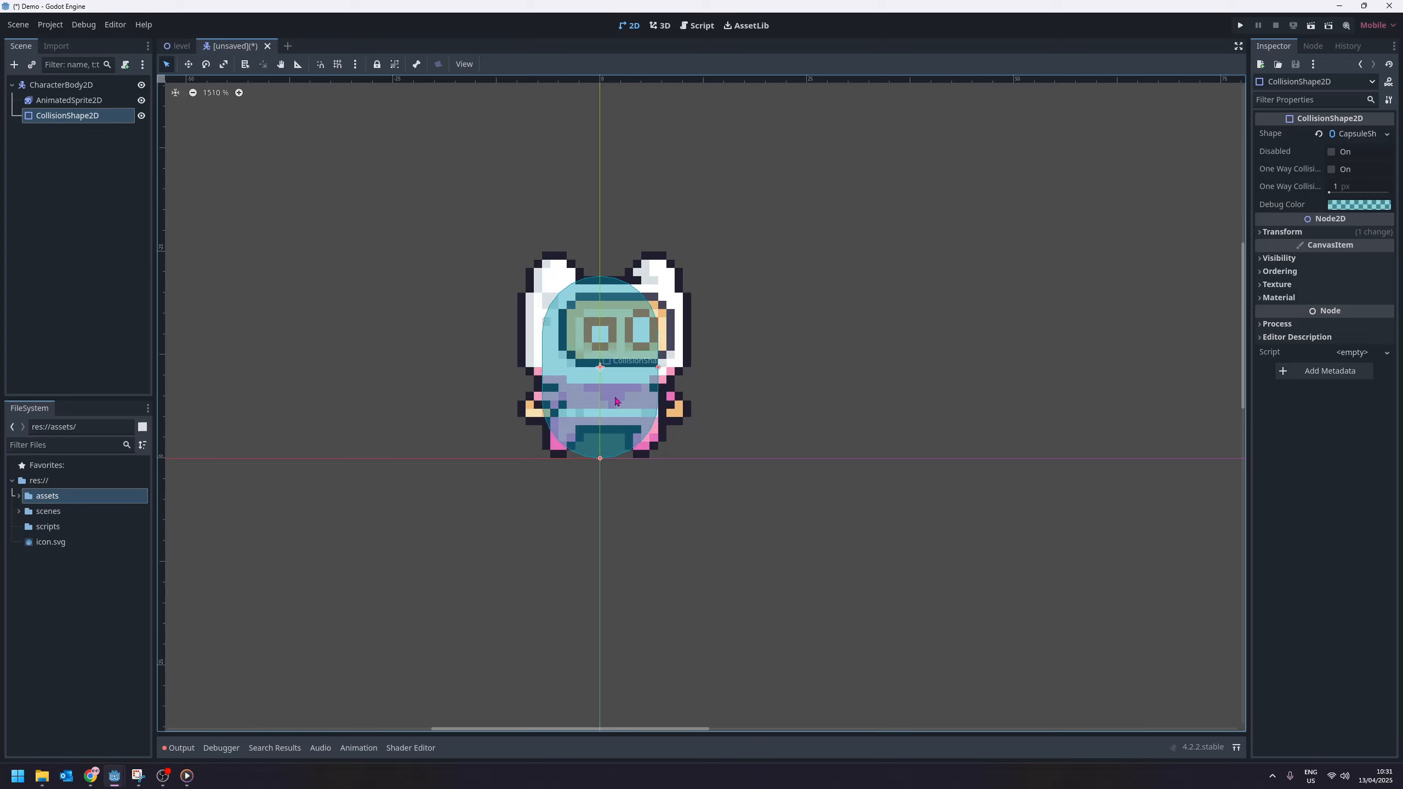
drag(601, 458, 605, 457)
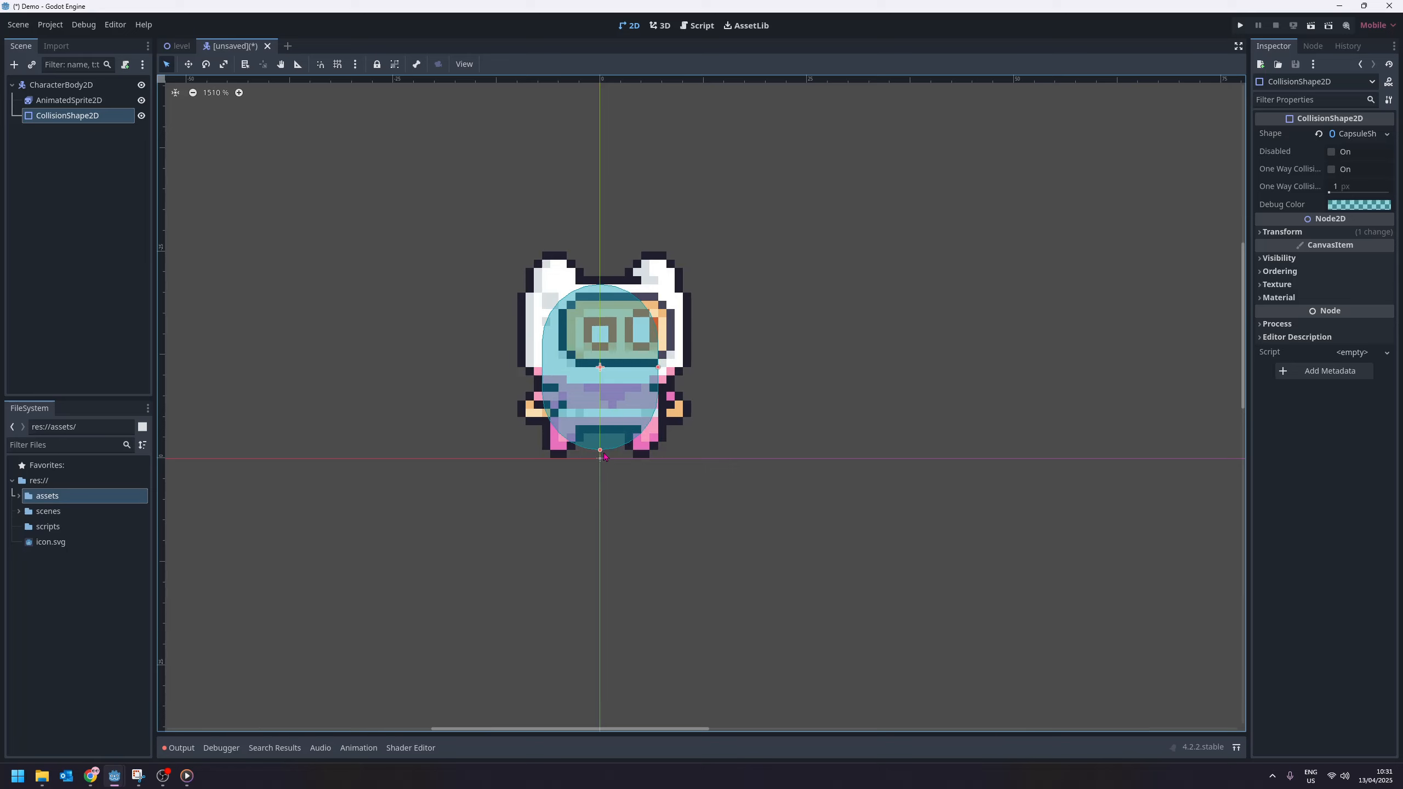
scroll(740, 316, down, 2)
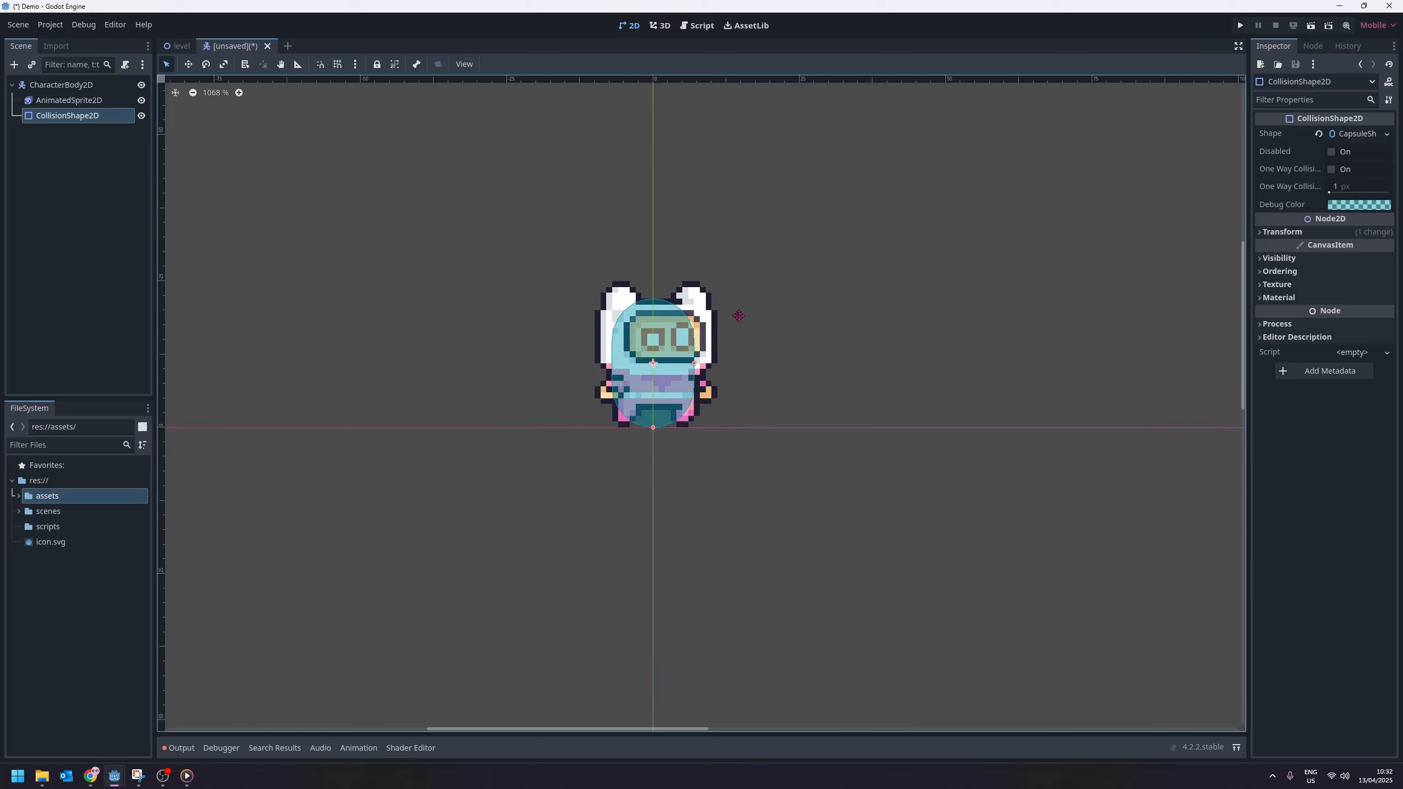
Step: Rename the CharacterBody2D root node to Player
click(71, 86)
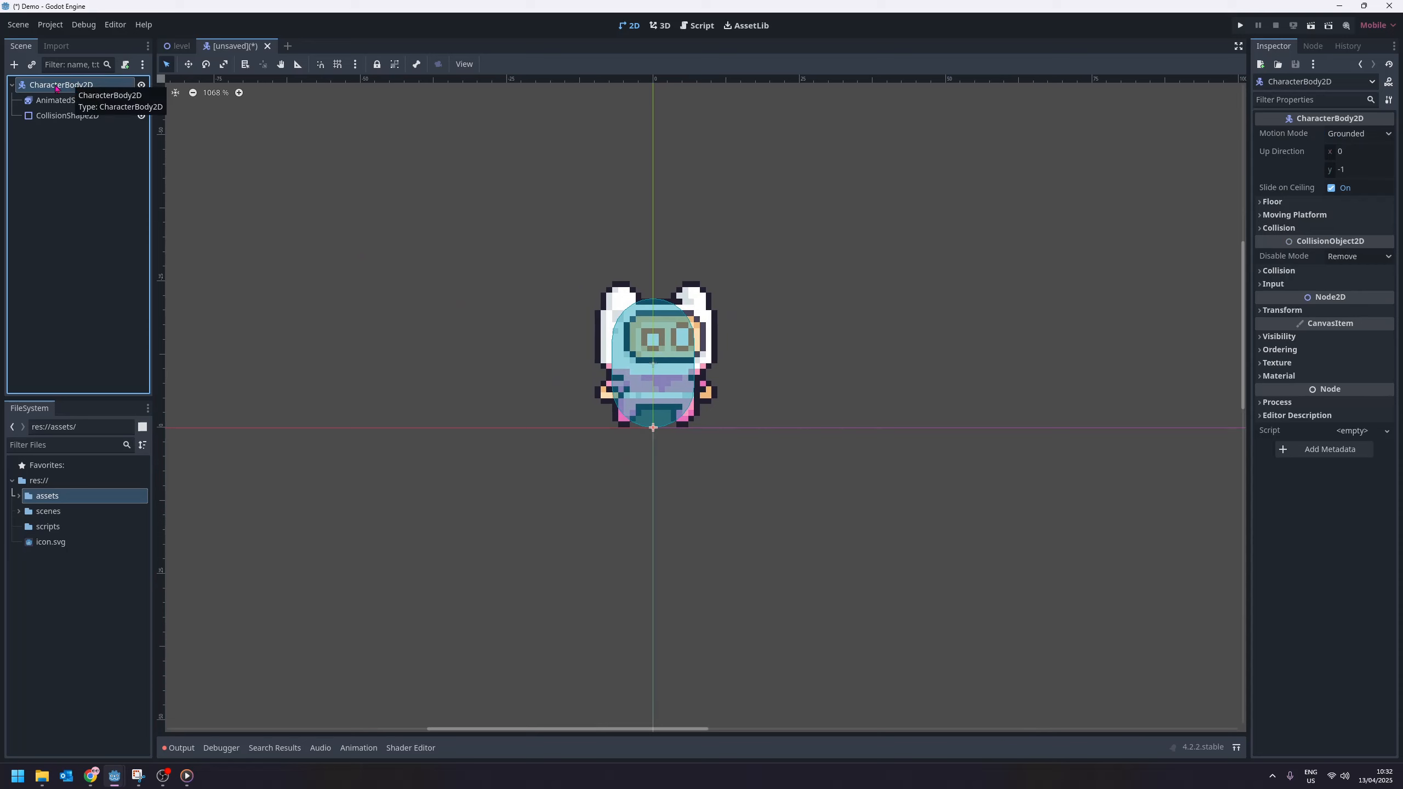
right_click(57, 87)
click(176, 208)
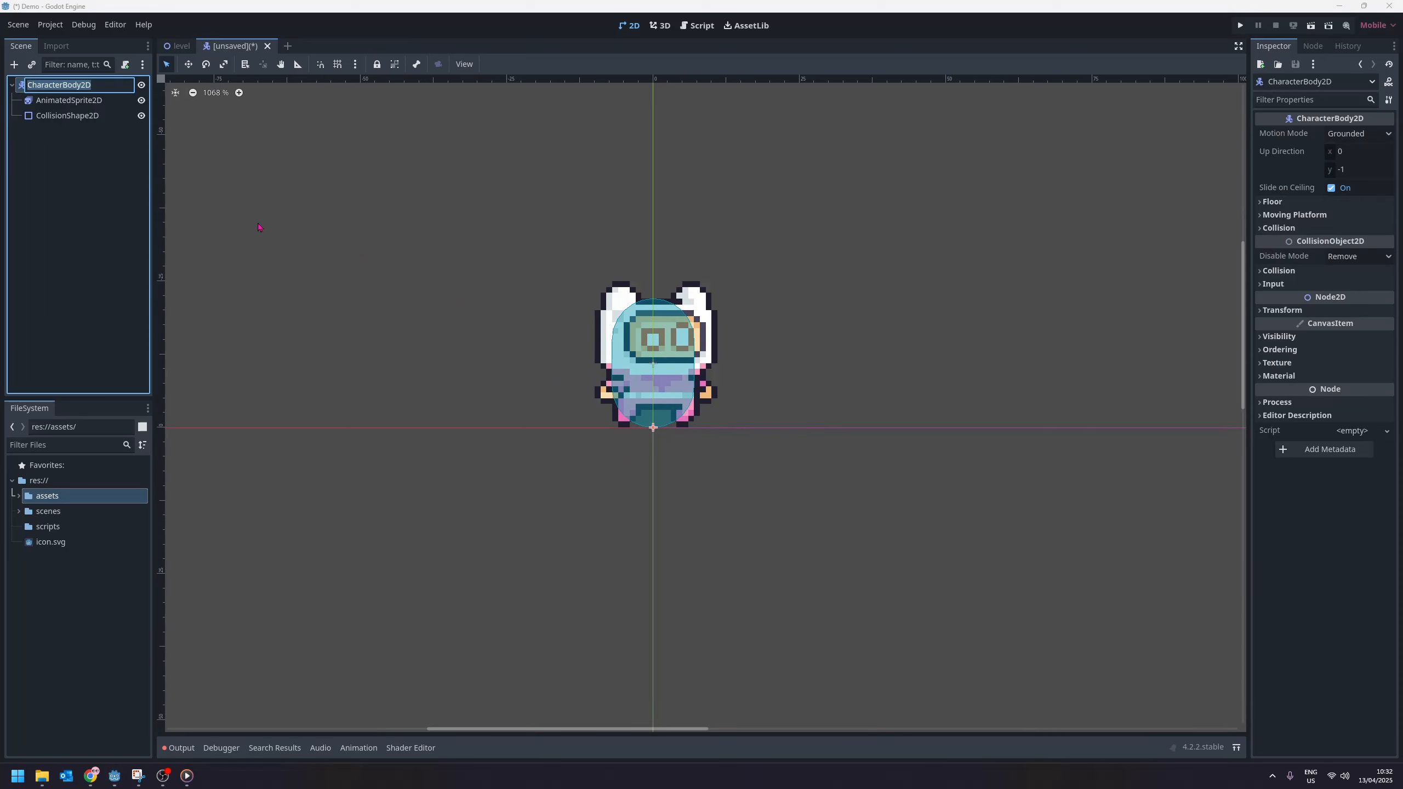
text(Player)
key(Return)
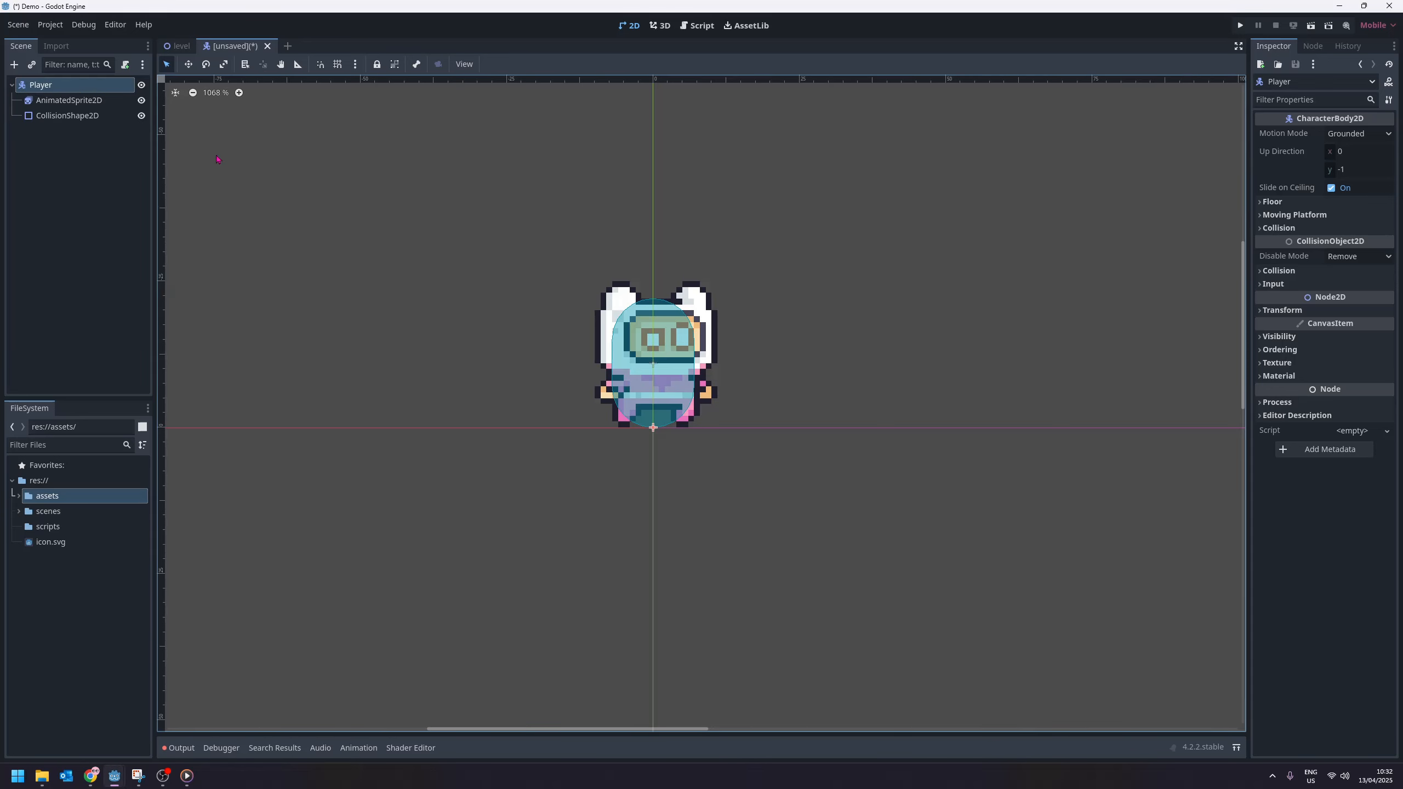
Step: Save the scene as player.tscn in res://scenes
click(11, 24)
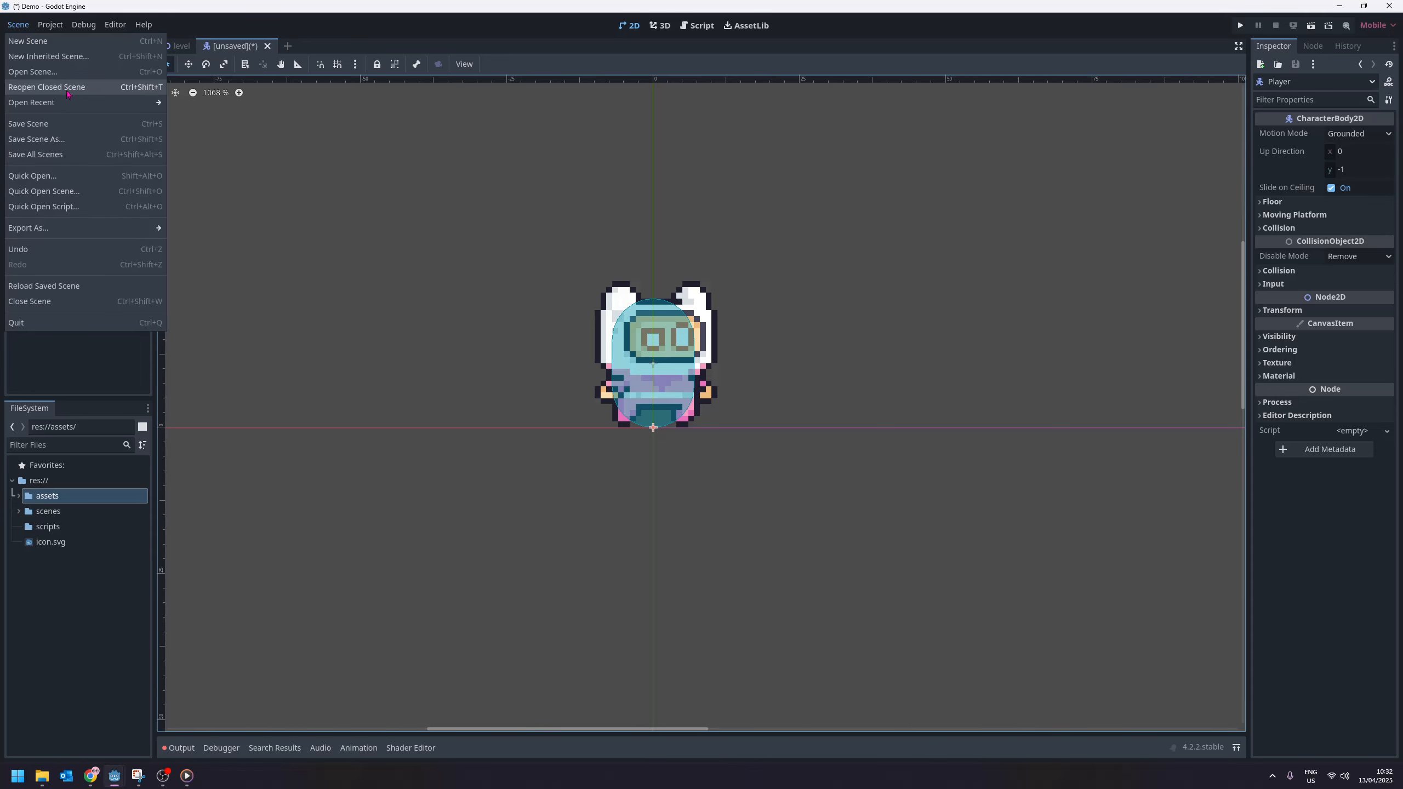
click(83, 128)
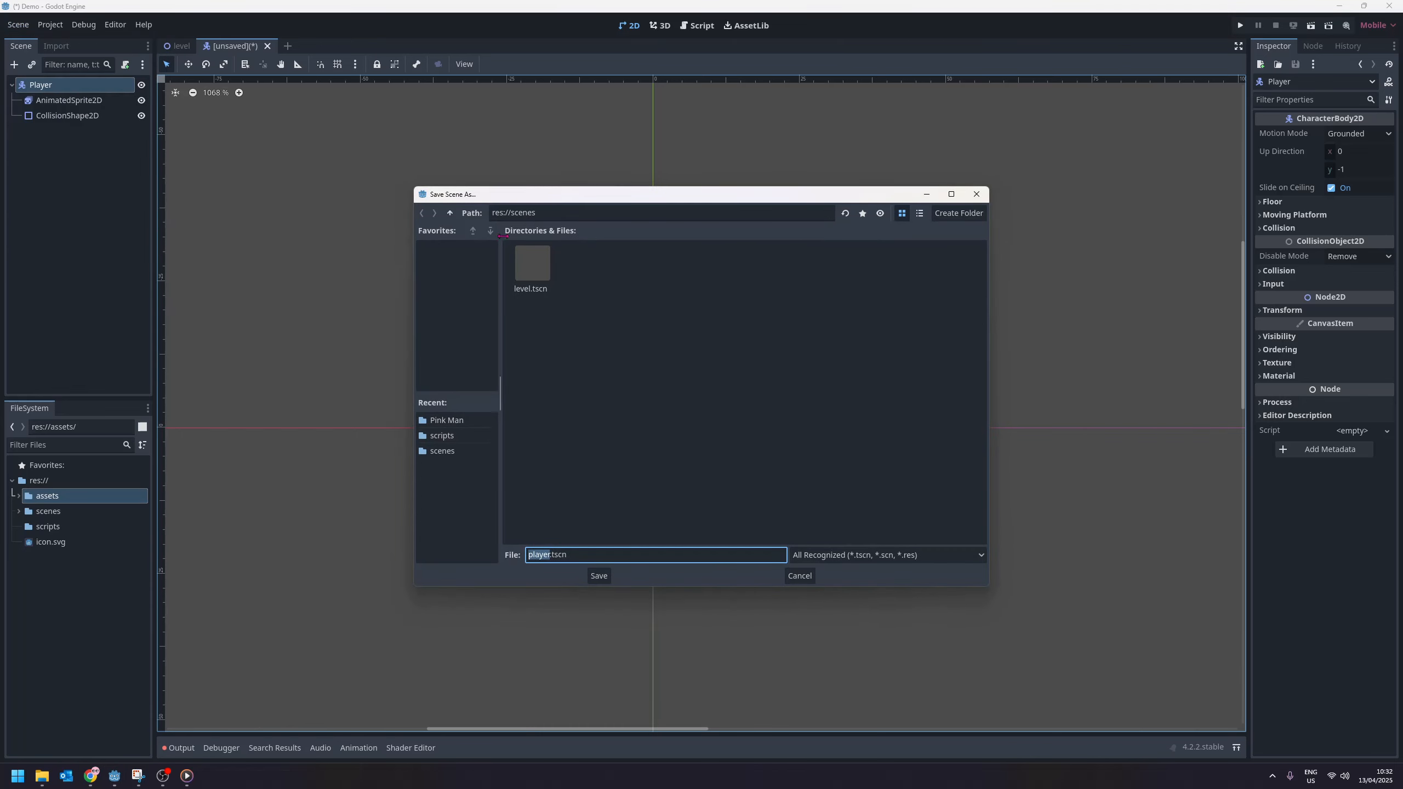
click(600, 576)
Step: Place an instance of player.tscn near the middle of the level scene's viewport frame, and test-run the project
click(181, 46)
click(19, 512)
drag(62, 542, 662, 359)
click(1138, 261)
key(F5)
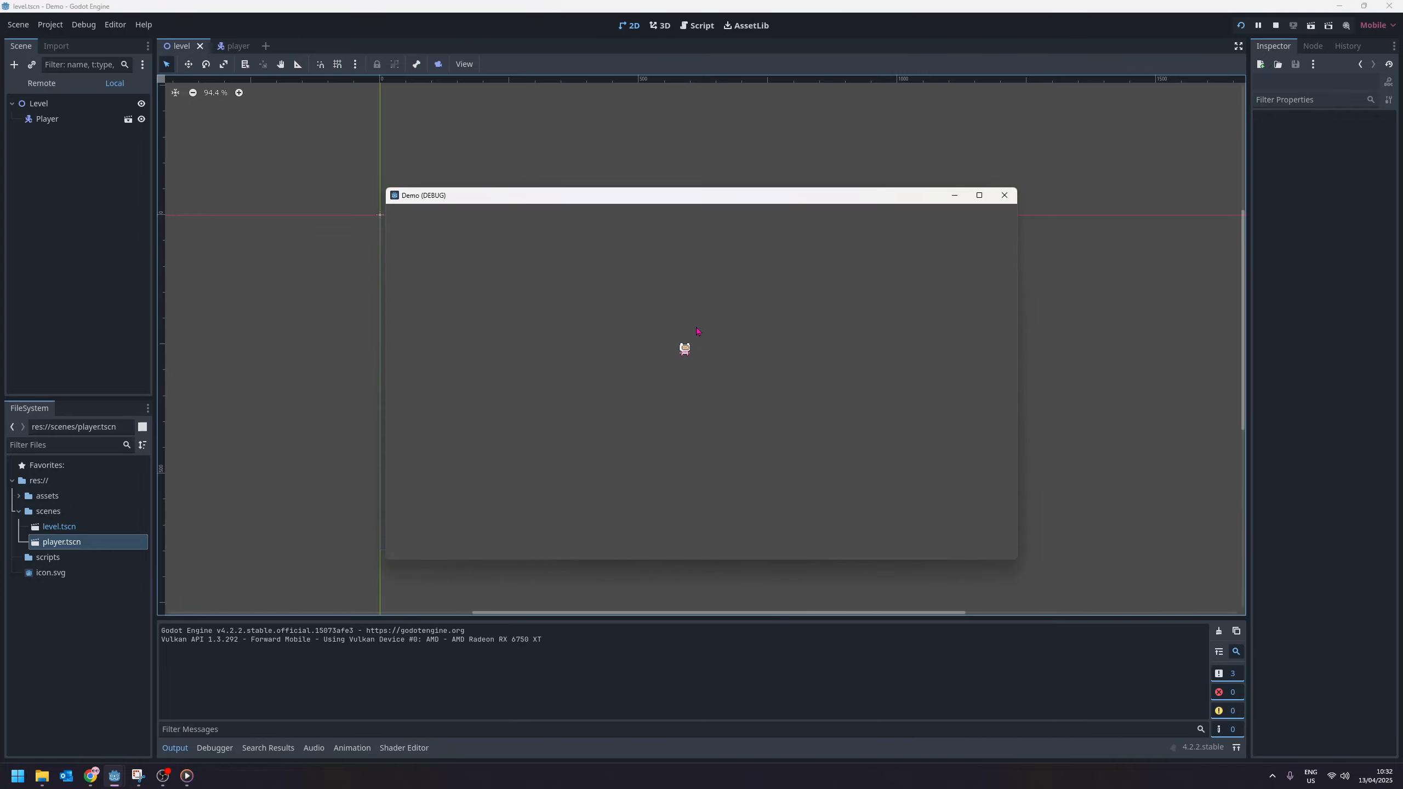
click(1004, 195)
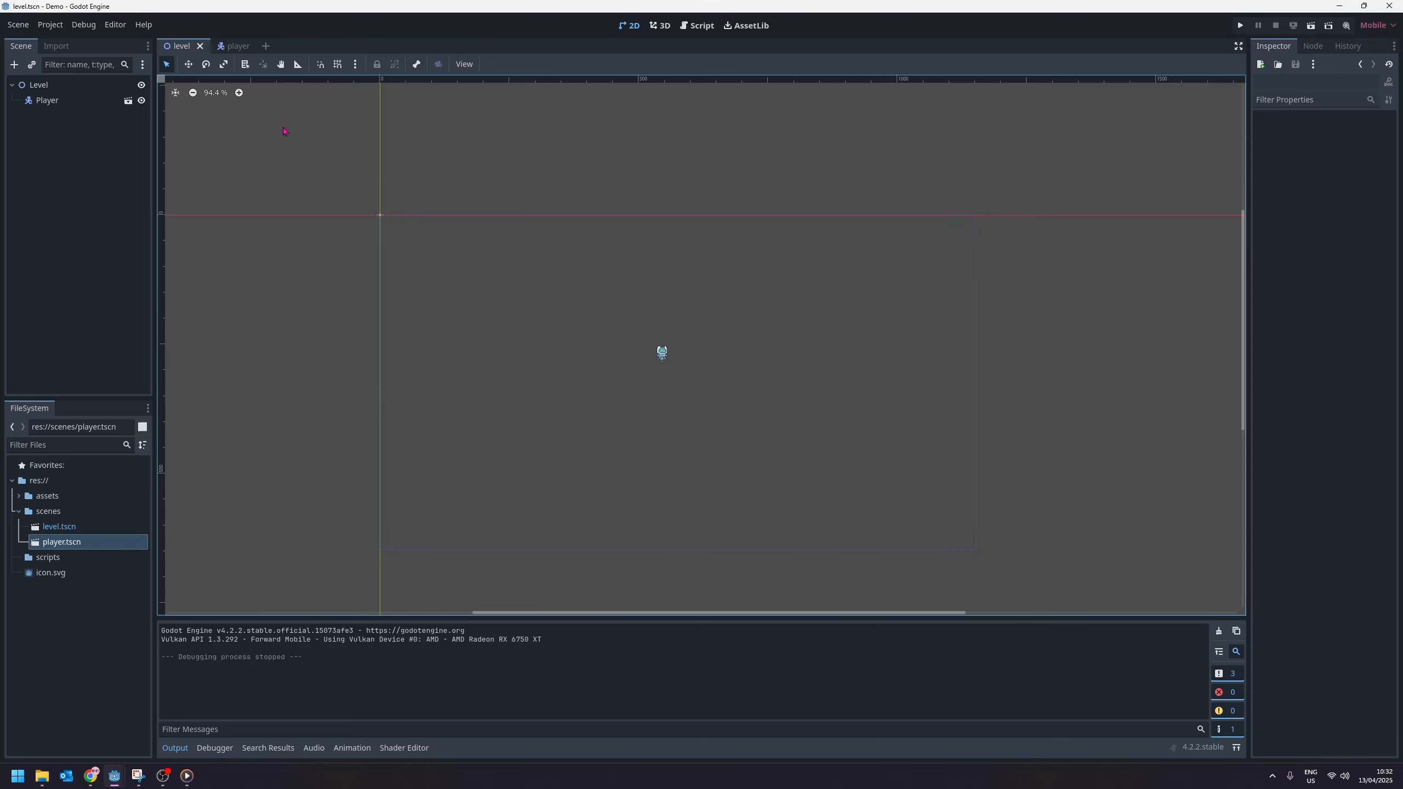
Step: In the player scene, play the AnimatedSprite2D's default animation and set its speed to 20 FPS
click(252, 46)
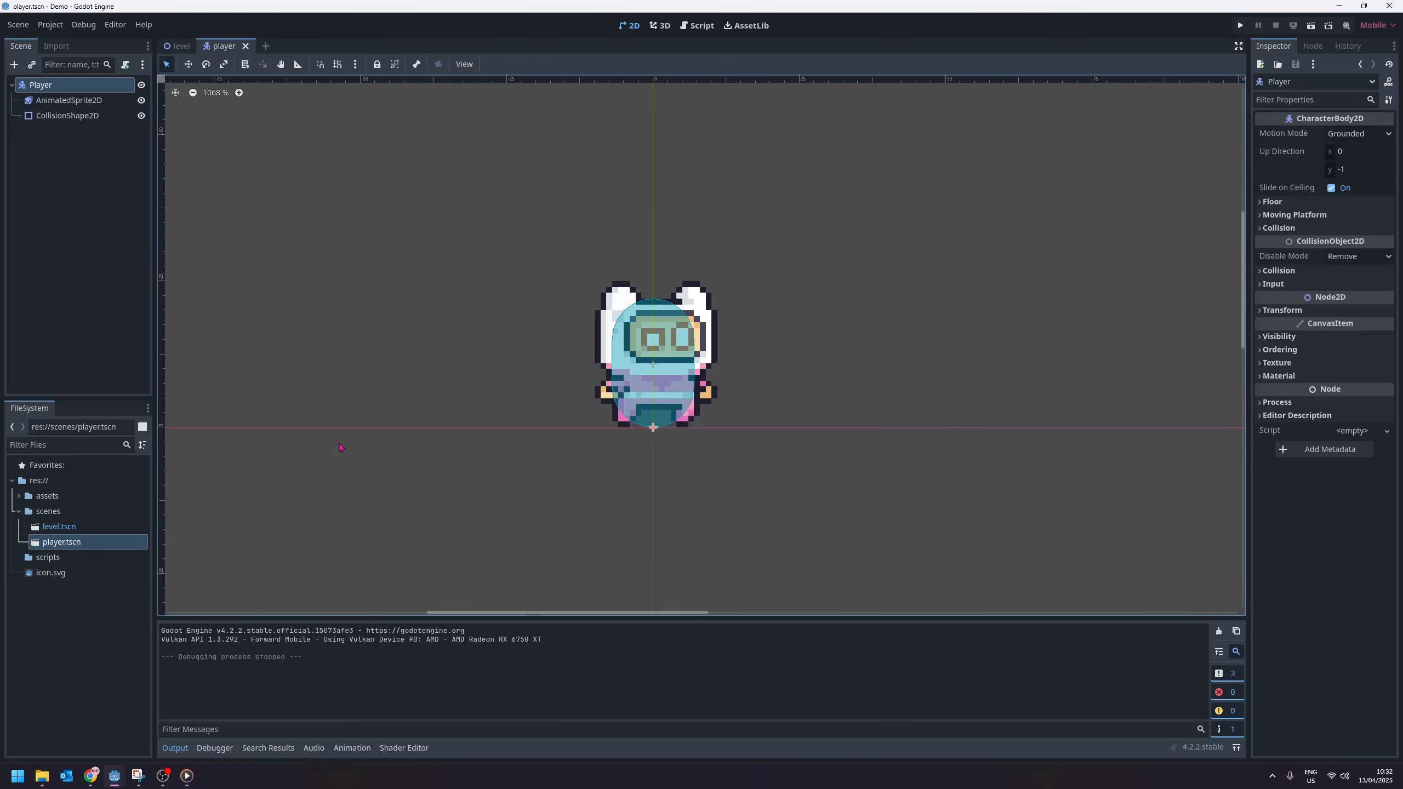
click(69, 100)
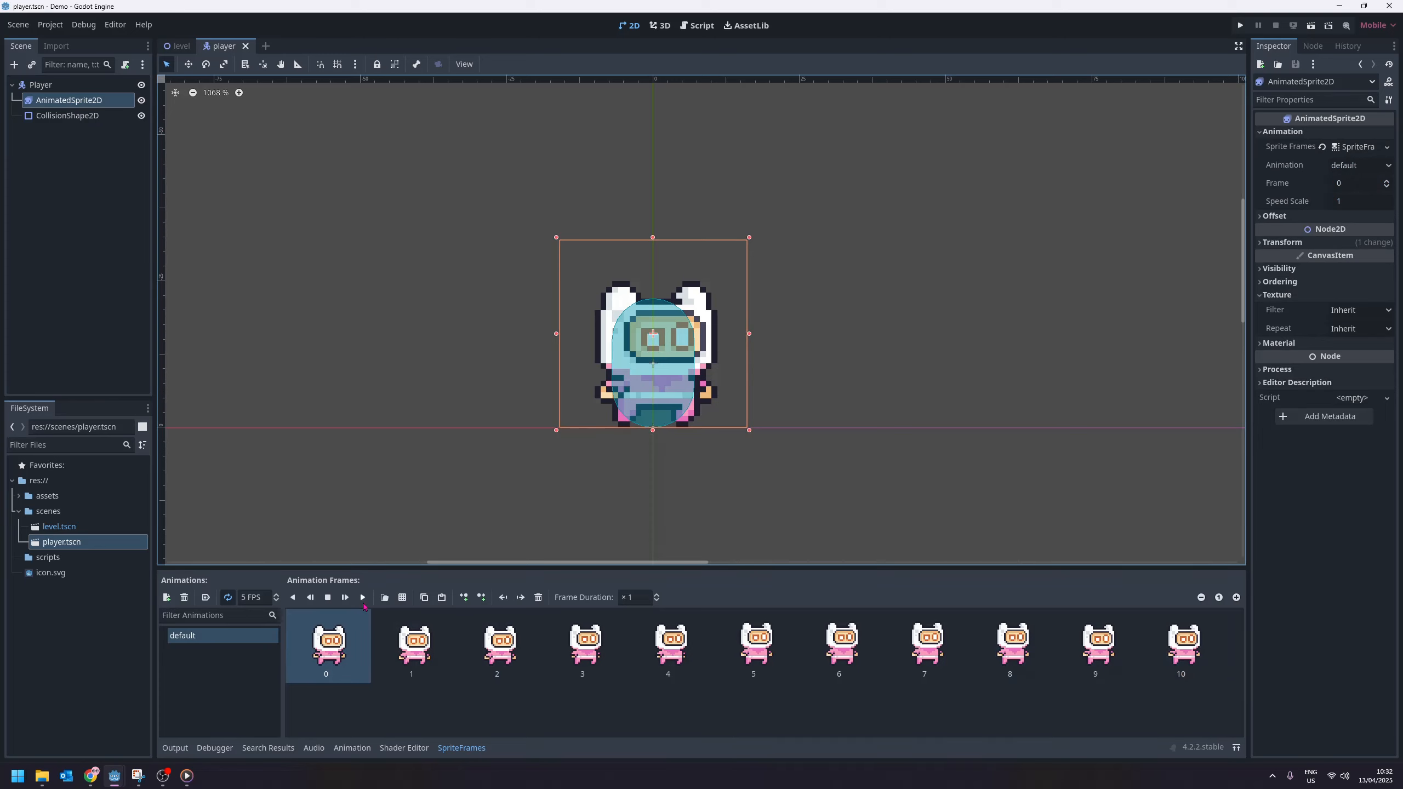
click(363, 598)
click(277, 597)
click(277, 596)
click(277, 596)
click(277, 596)
click(277, 597)
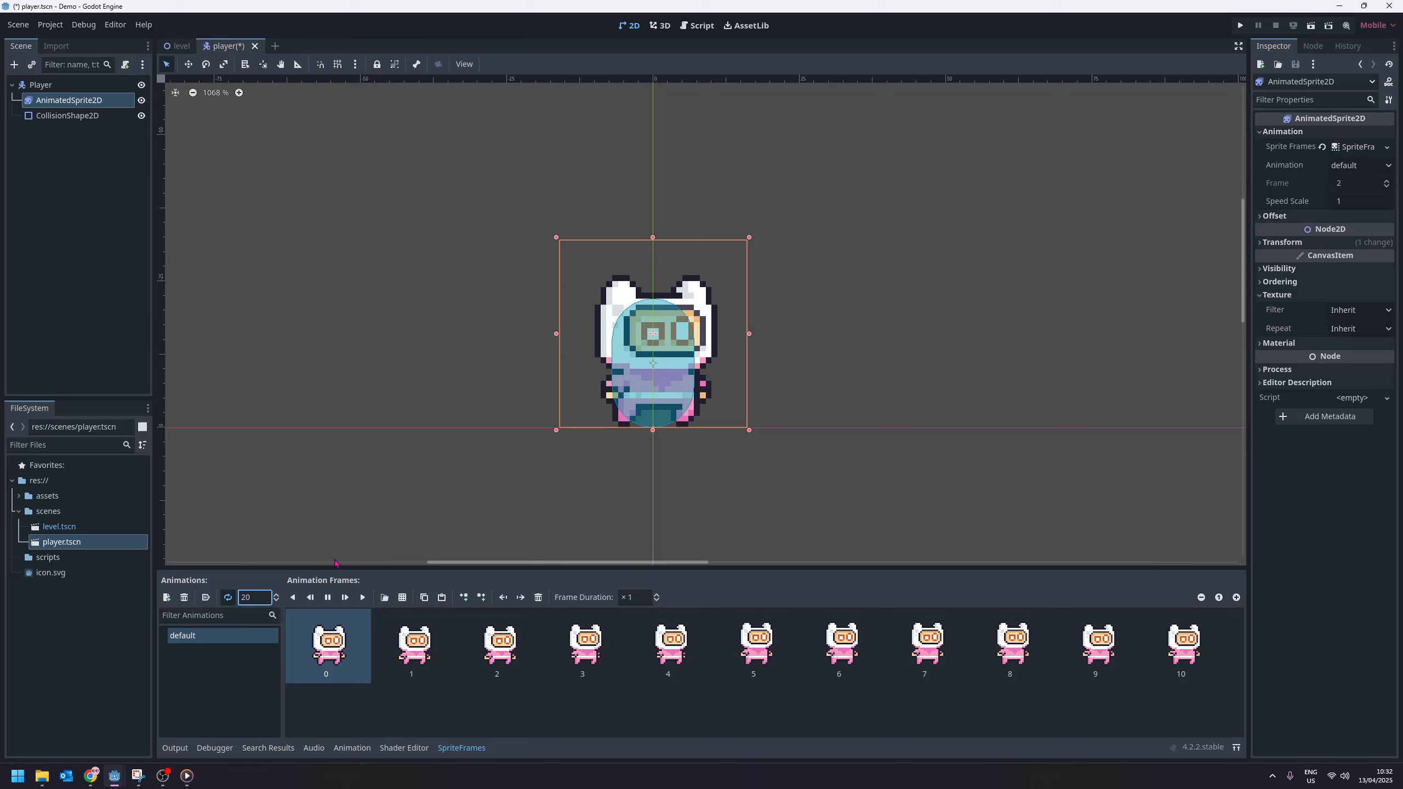
Step: Rename the default animation to idle and make it autoplay on load
double_click(195, 637)
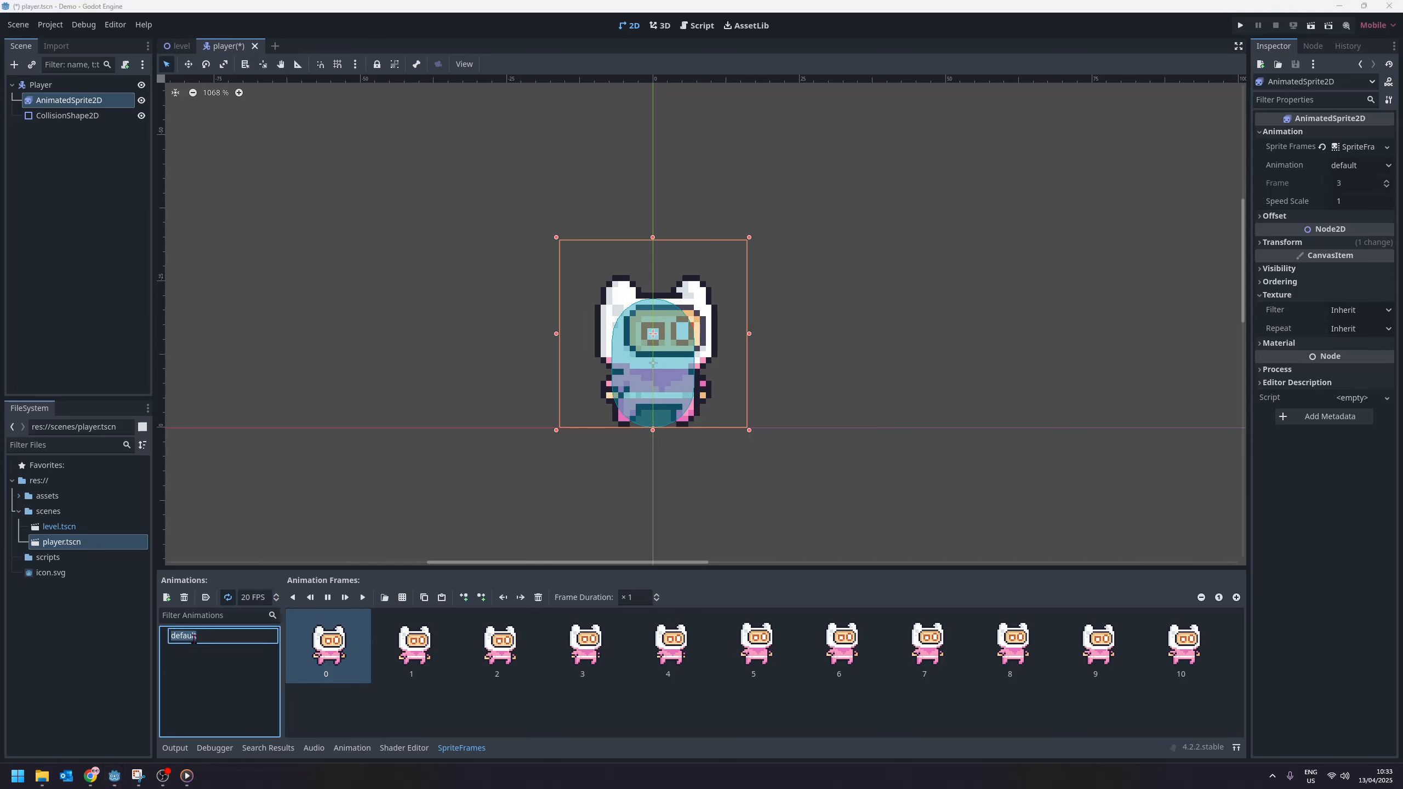
text(idle)
key(Return)
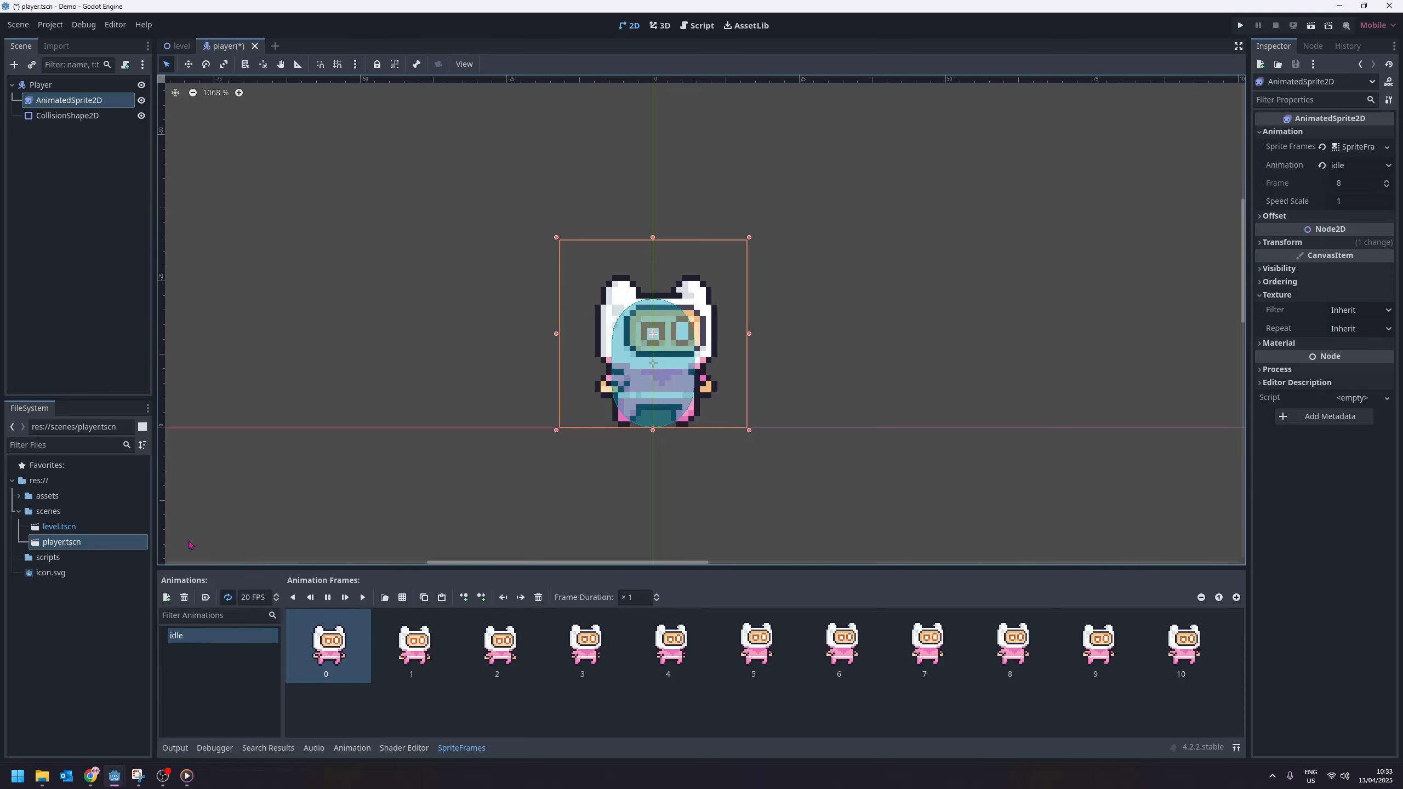
click(207, 598)
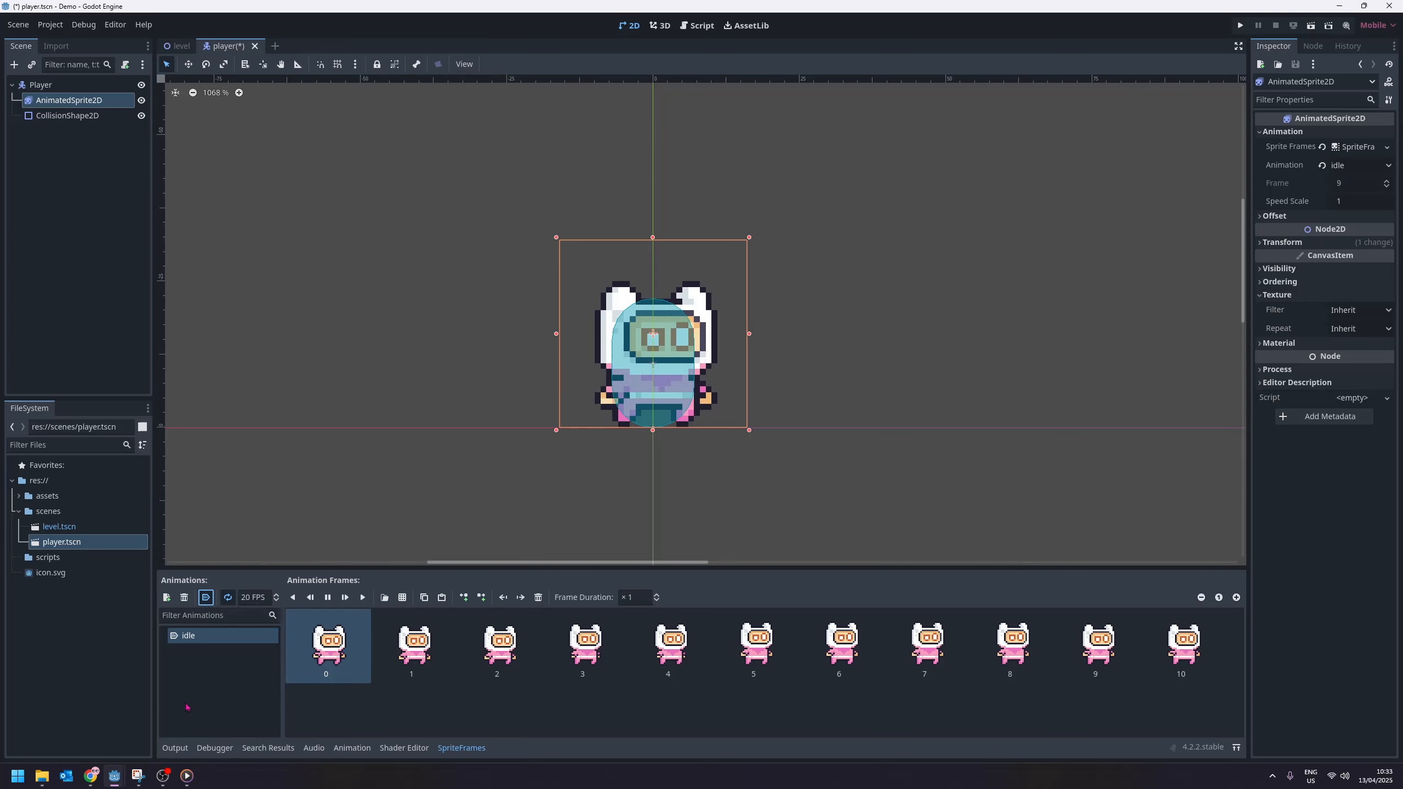
Step: Test-run the project from the level scene to check the idle animation, and close the game window
click(178, 46)
click(232, 46)
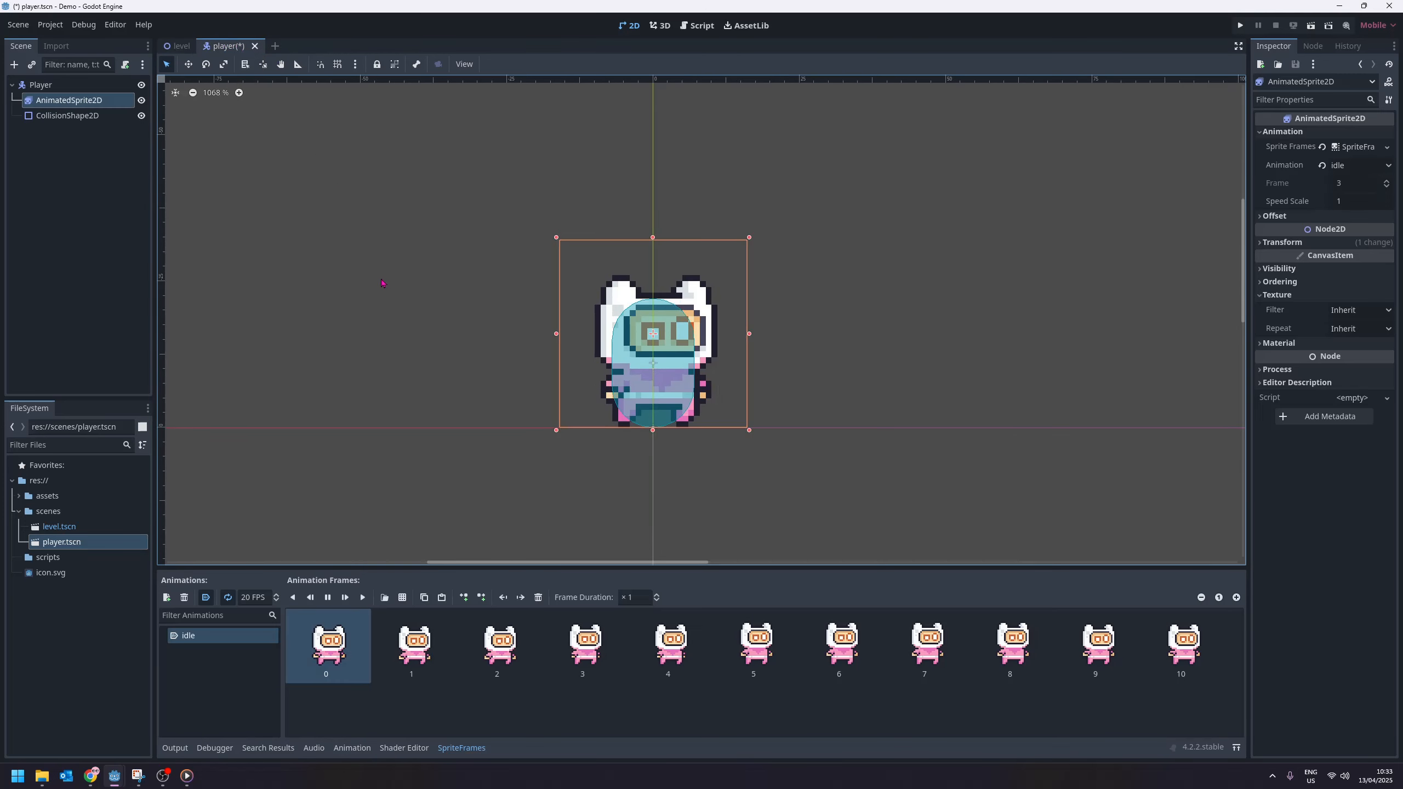
click(179, 47)
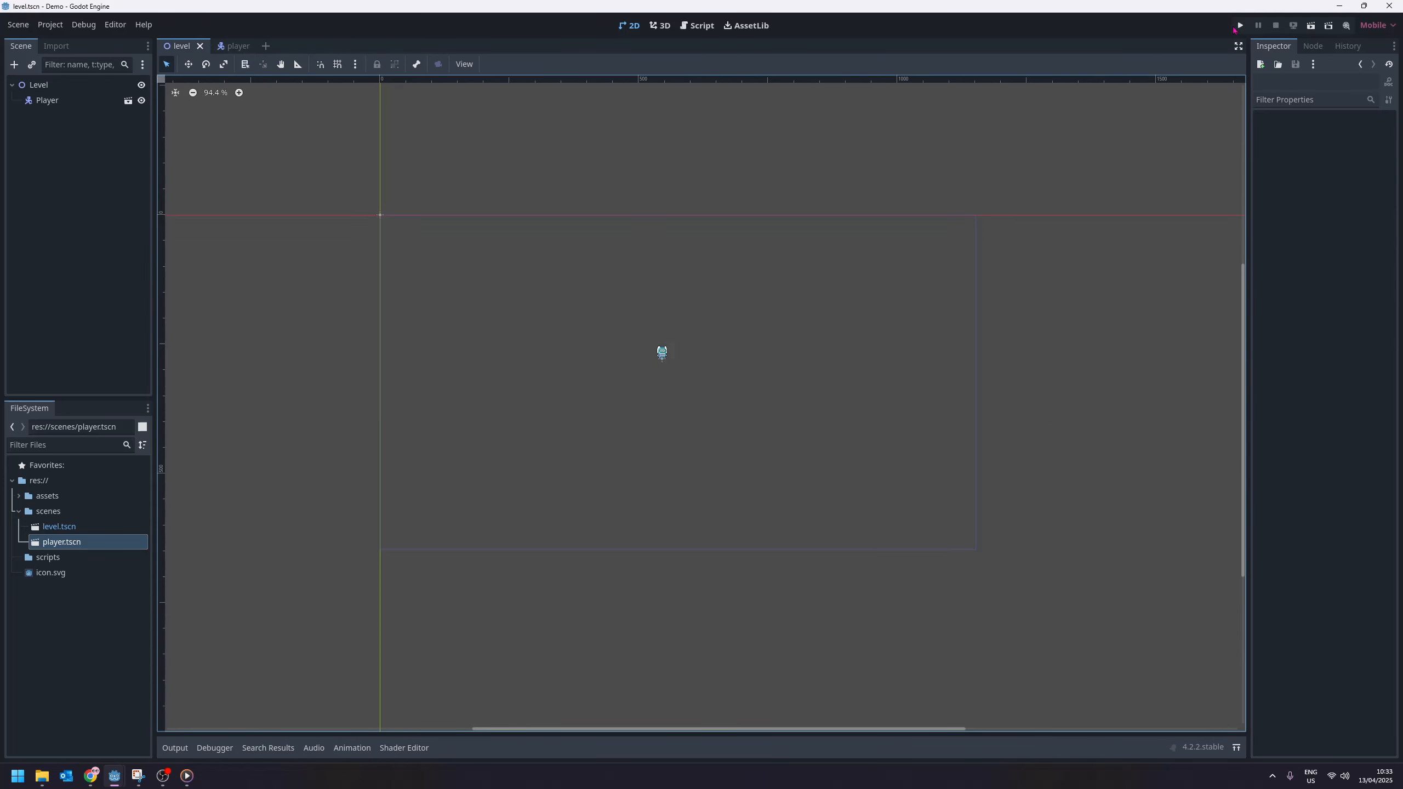
click(1241, 25)
click(1015, 197)
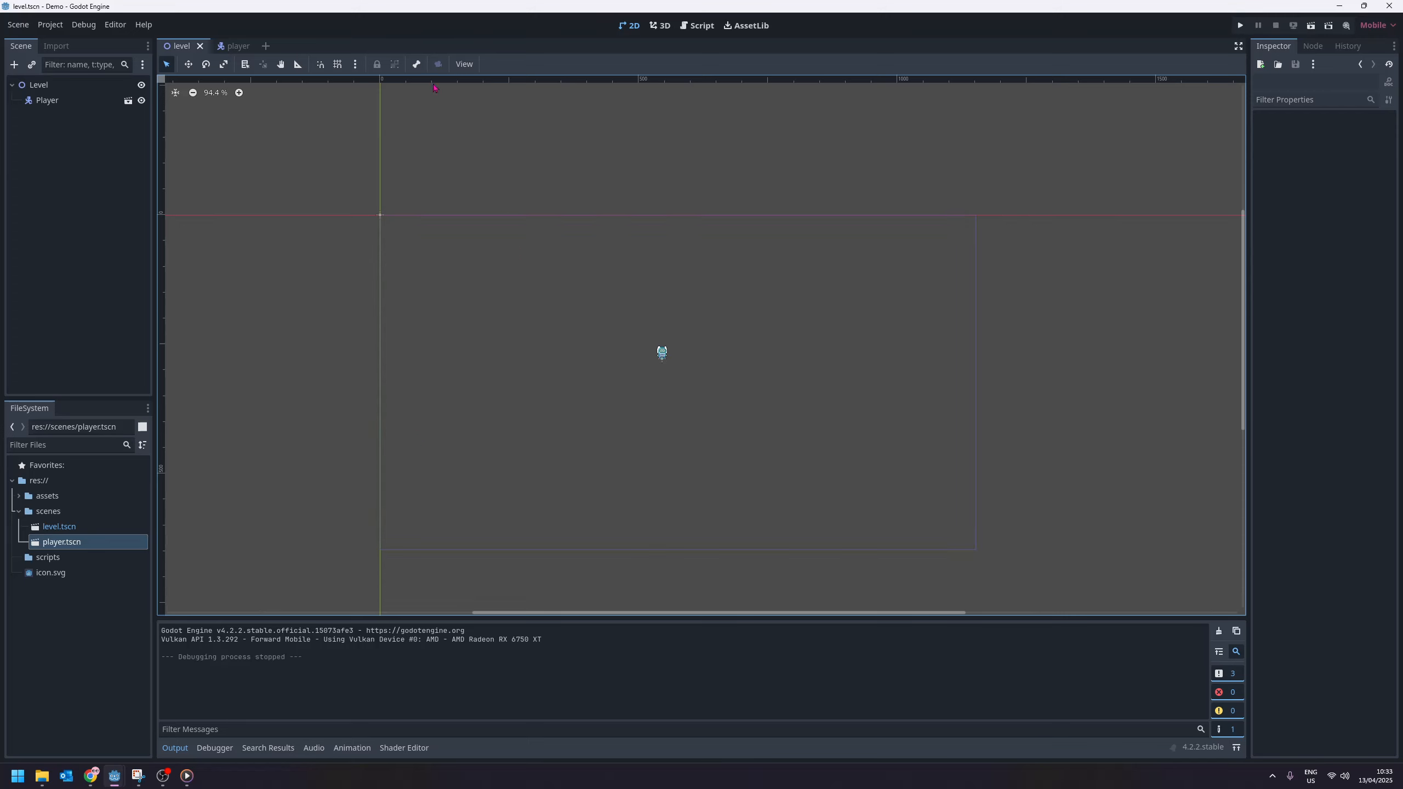
Step: Attach a new GDScript to the Player root node, using the CharacterBody2D: Basic Movement template and the path res://scripts/player.gd
click(237, 46)
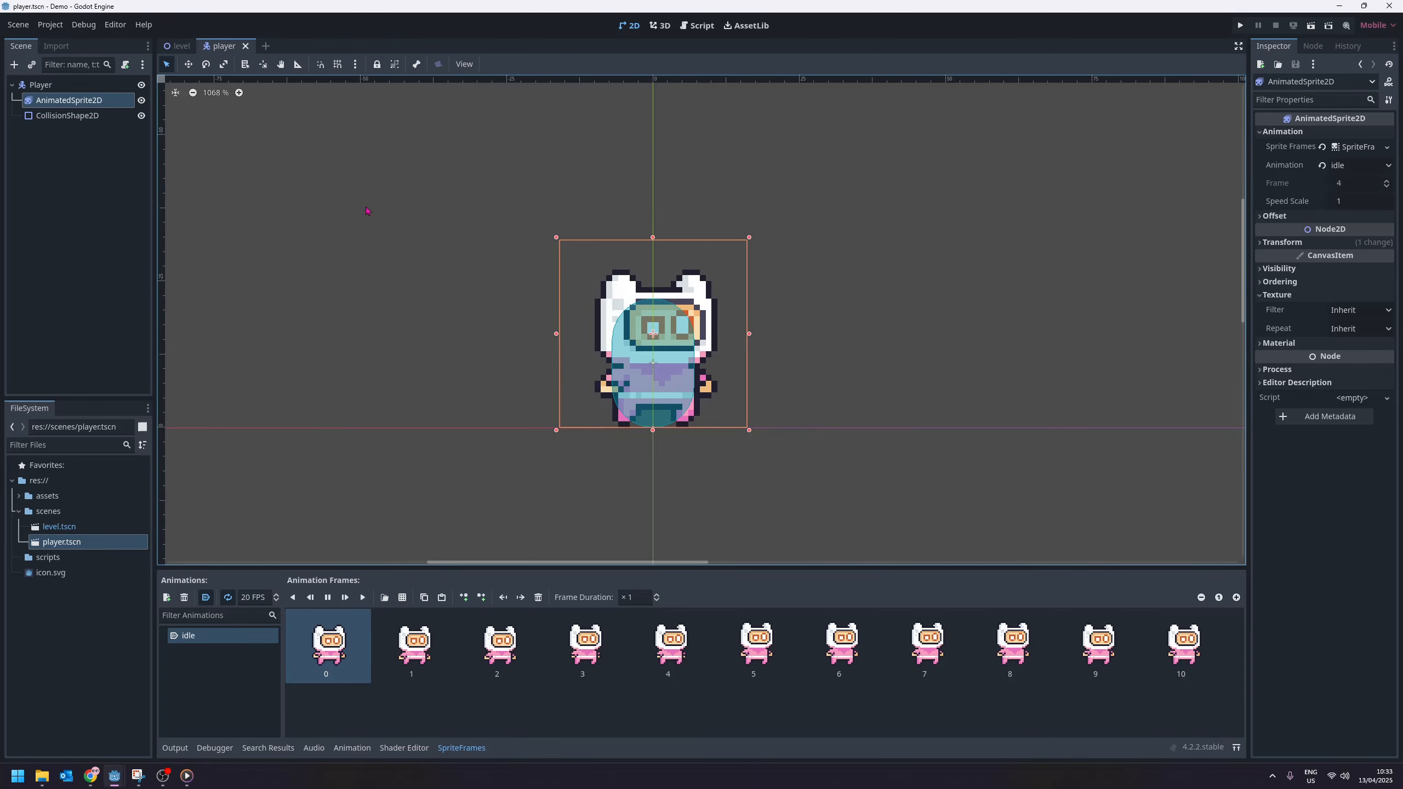
click(62, 86)
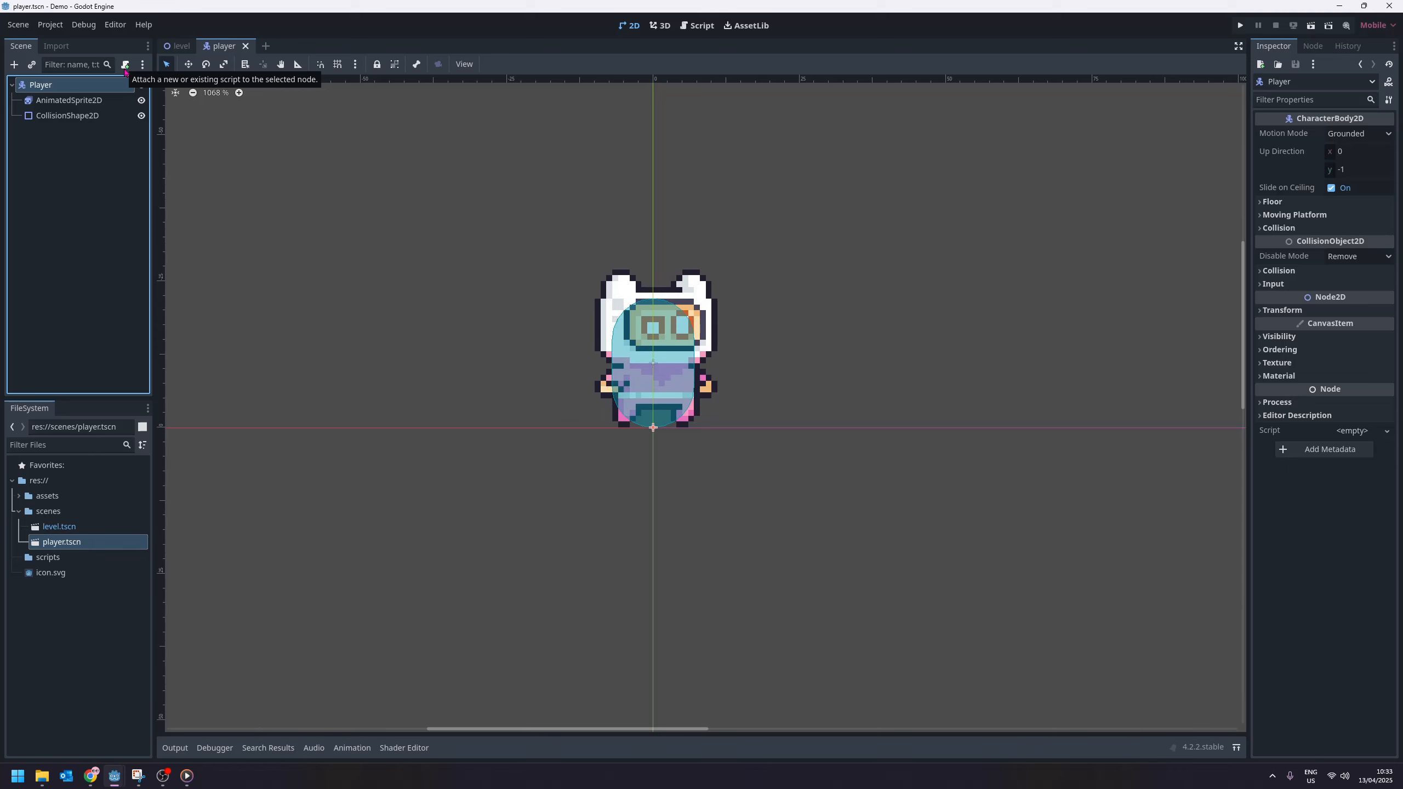
right_click(82, 88)
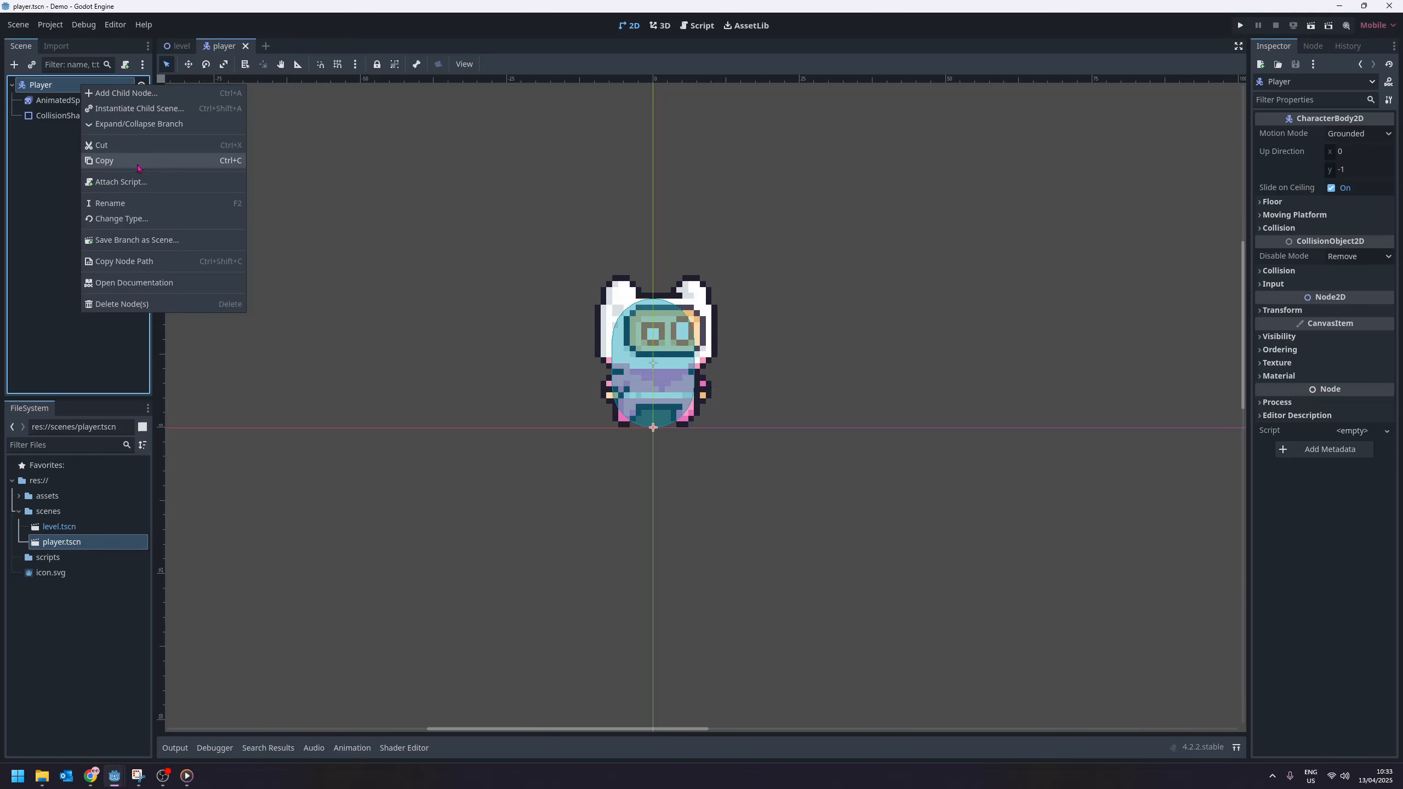
click(213, 192)
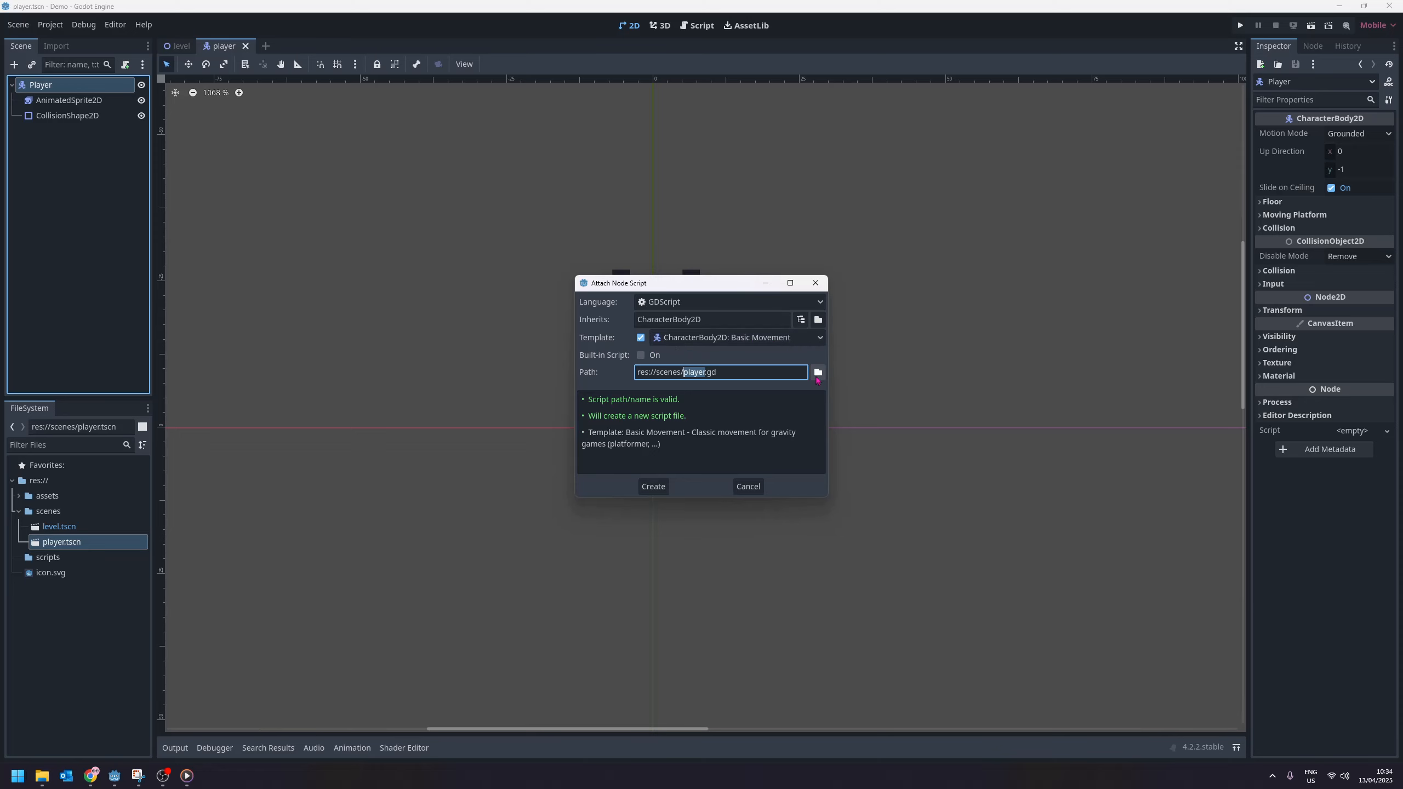
click(818, 374)
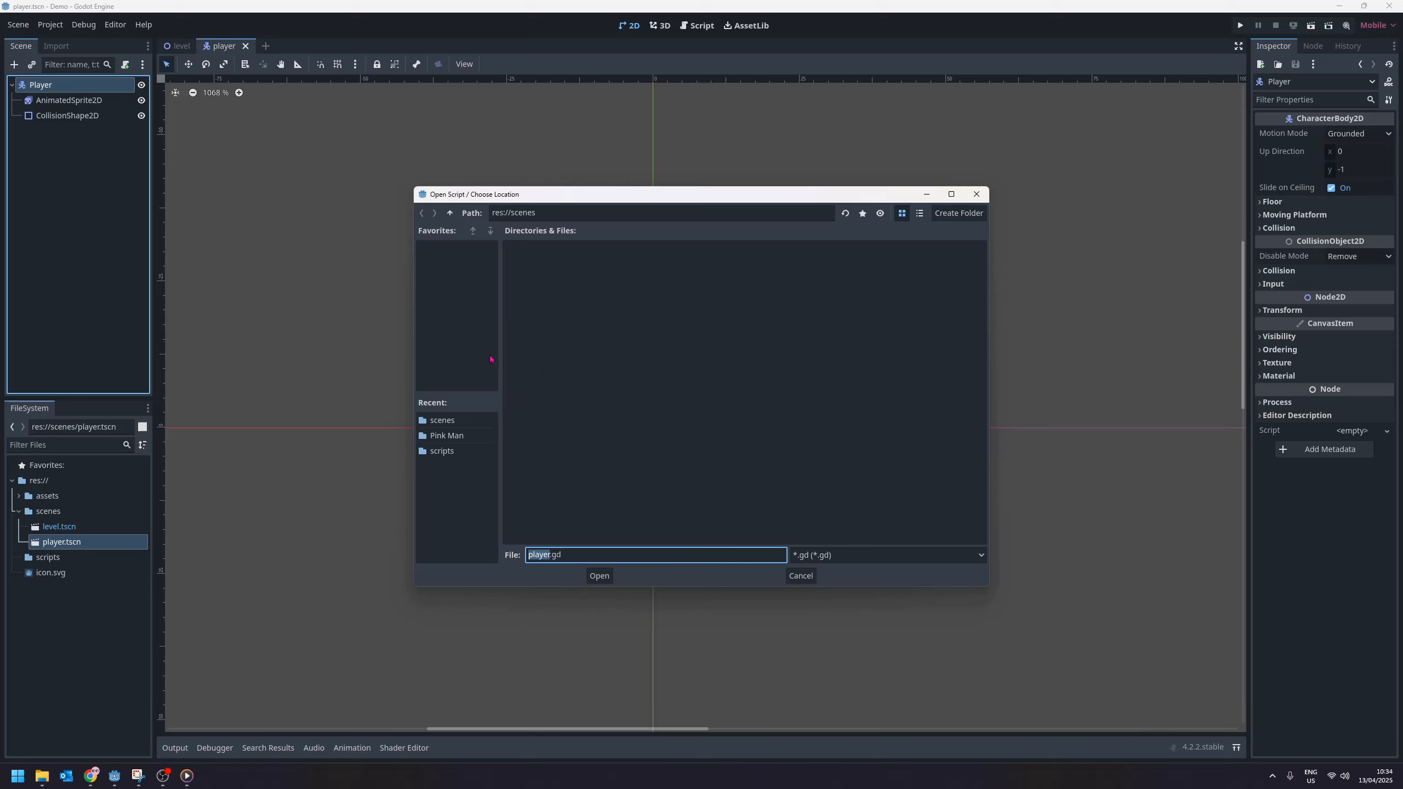
click(450, 213)
double_click(652, 265)
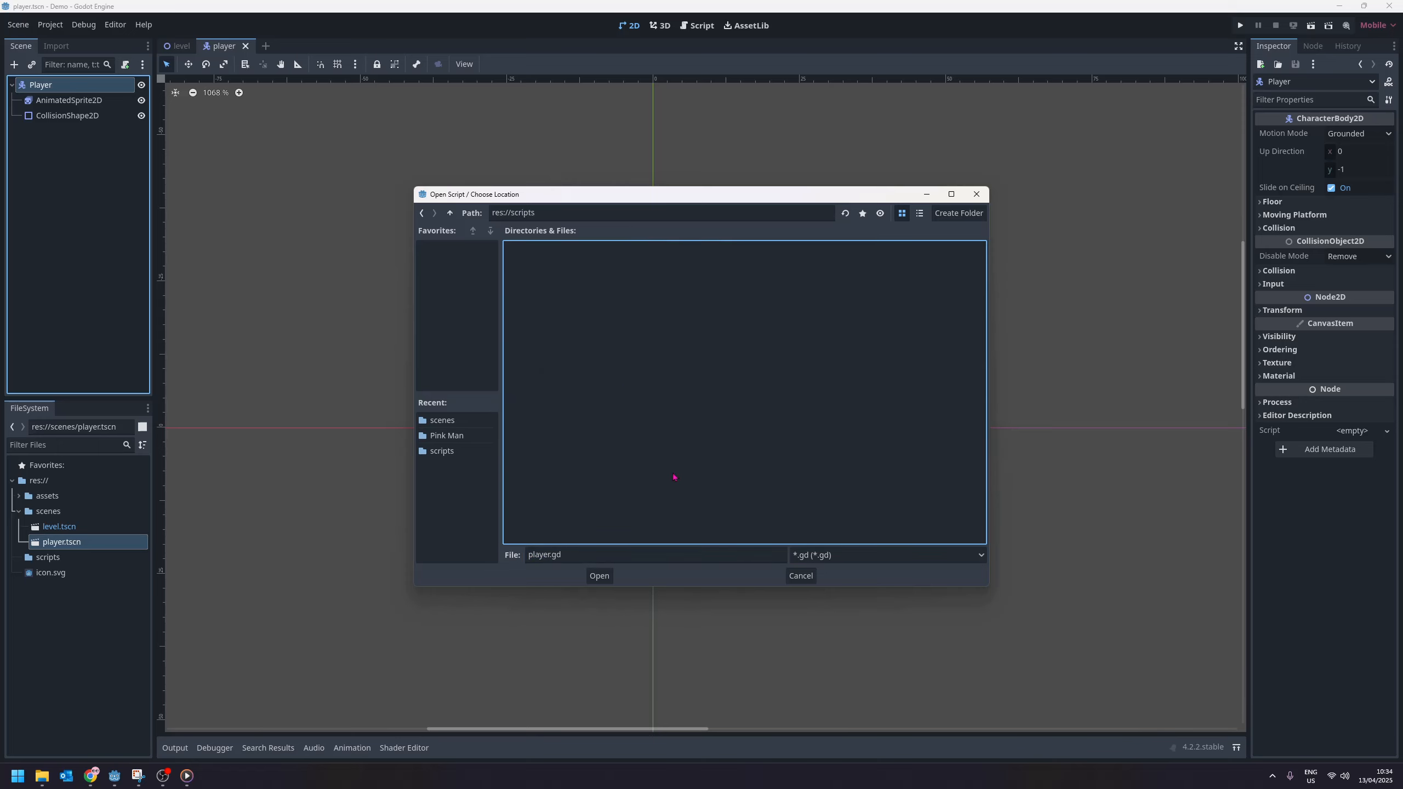
click(603, 578)
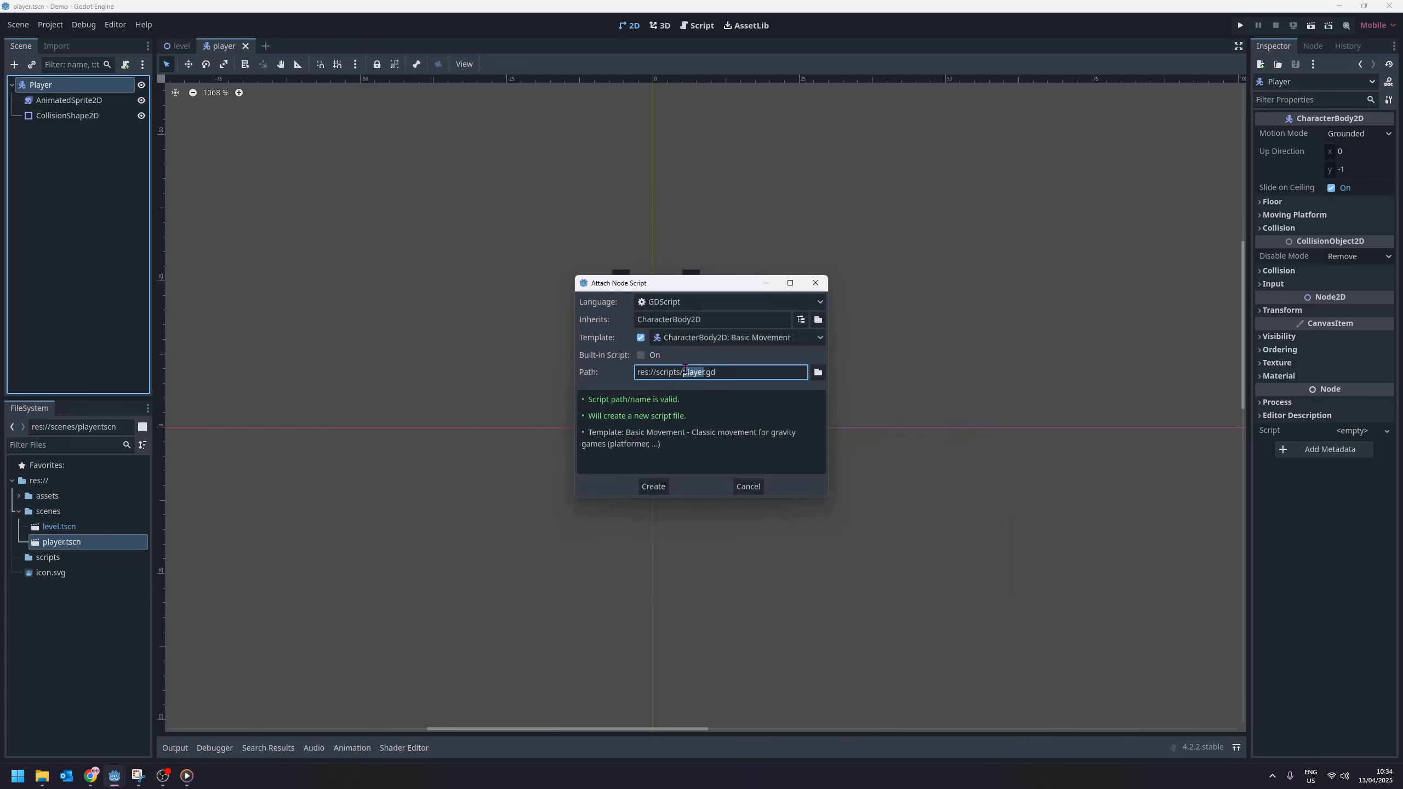
click(714, 375)
drag(715, 378, 656, 376)
click(716, 376)
click(759, 377)
click(662, 486)
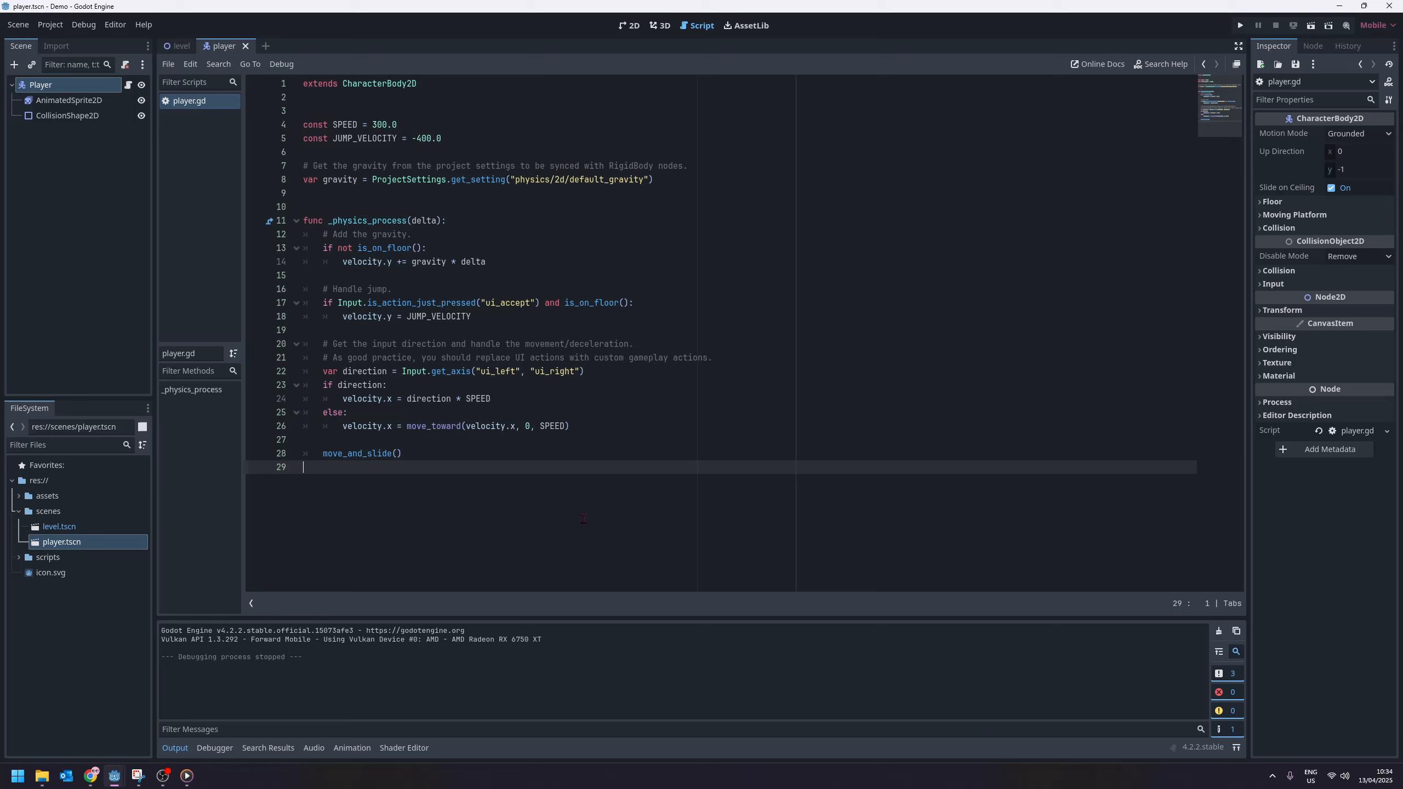
Step: Test-run the project with the movement script attached, and return to the level scene's 2D view
click(1240, 25)
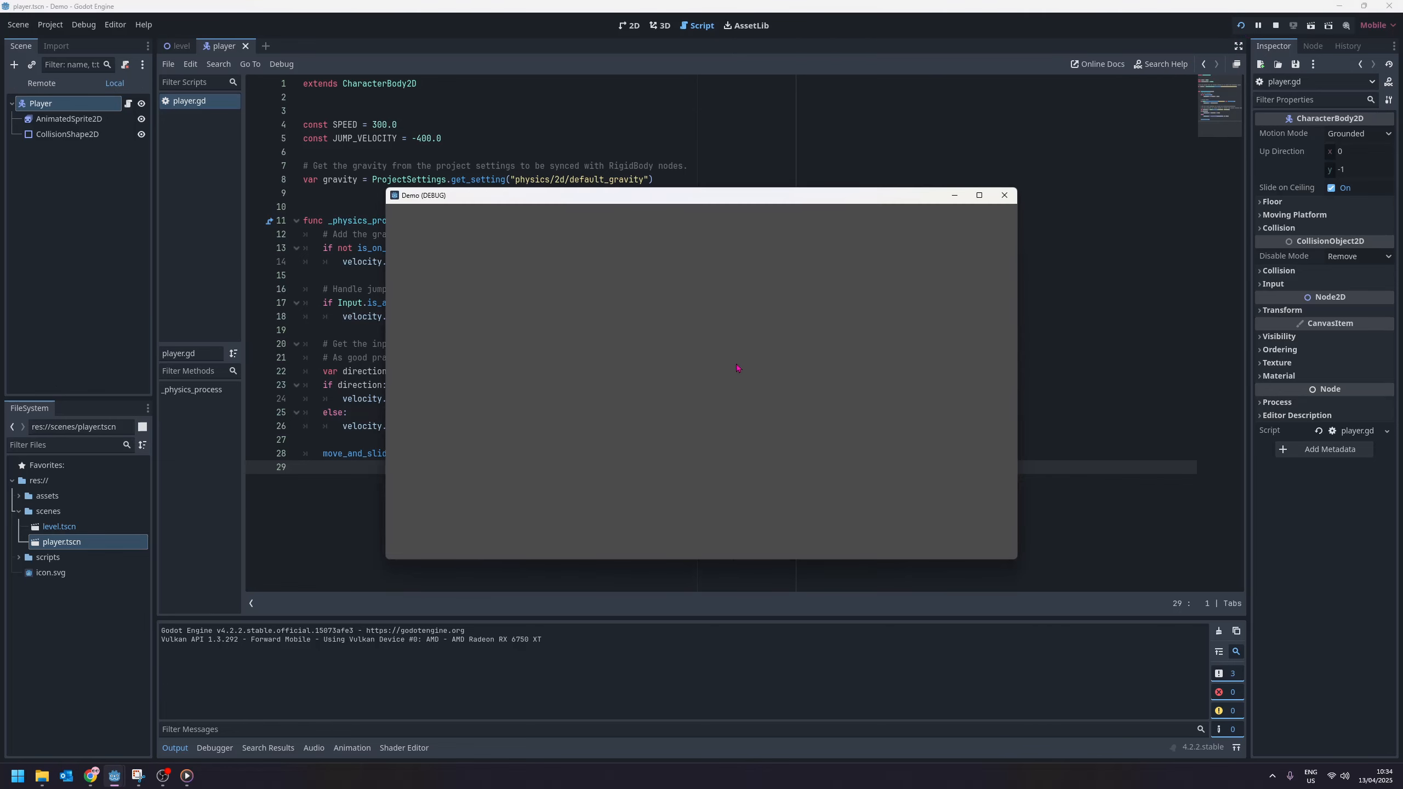
click(1005, 196)
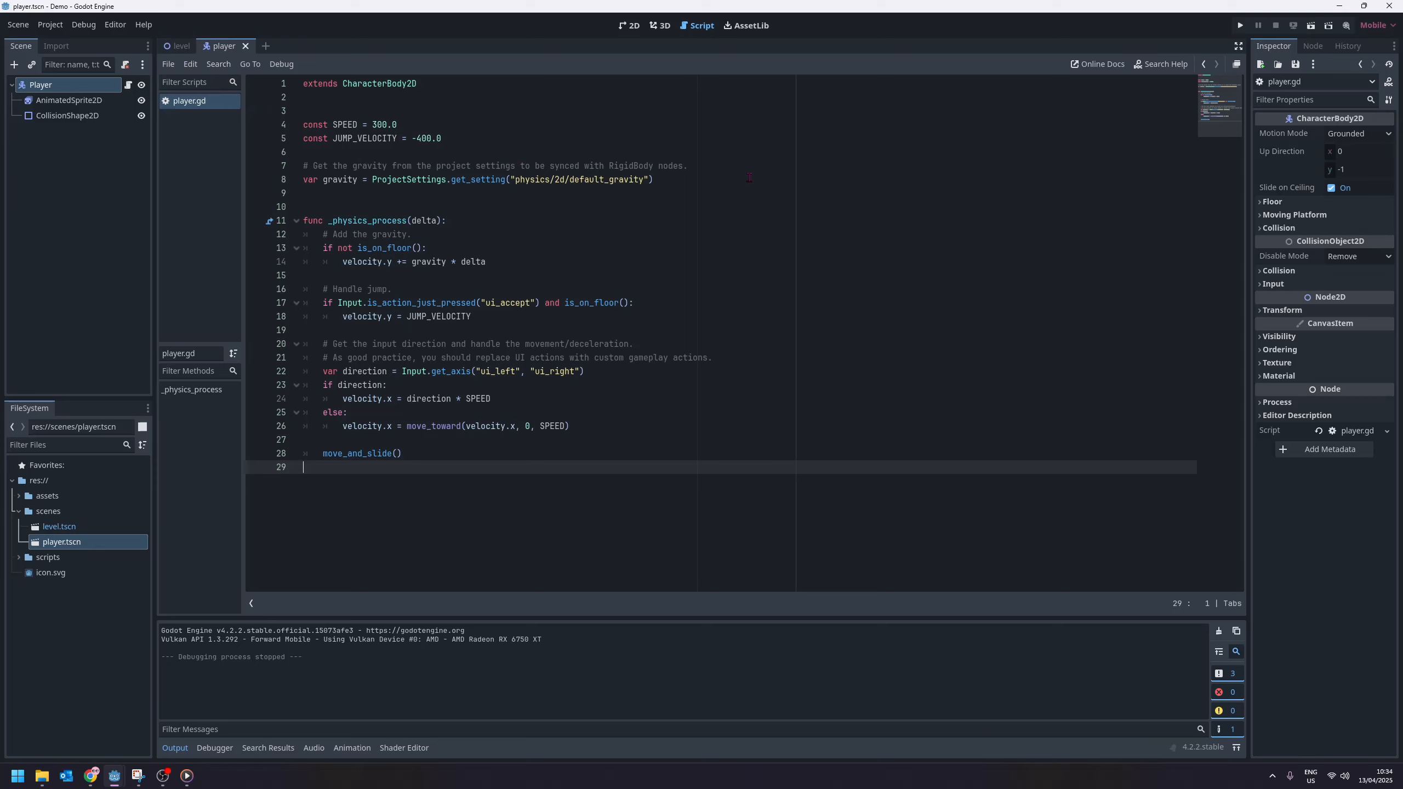
click(180, 47)
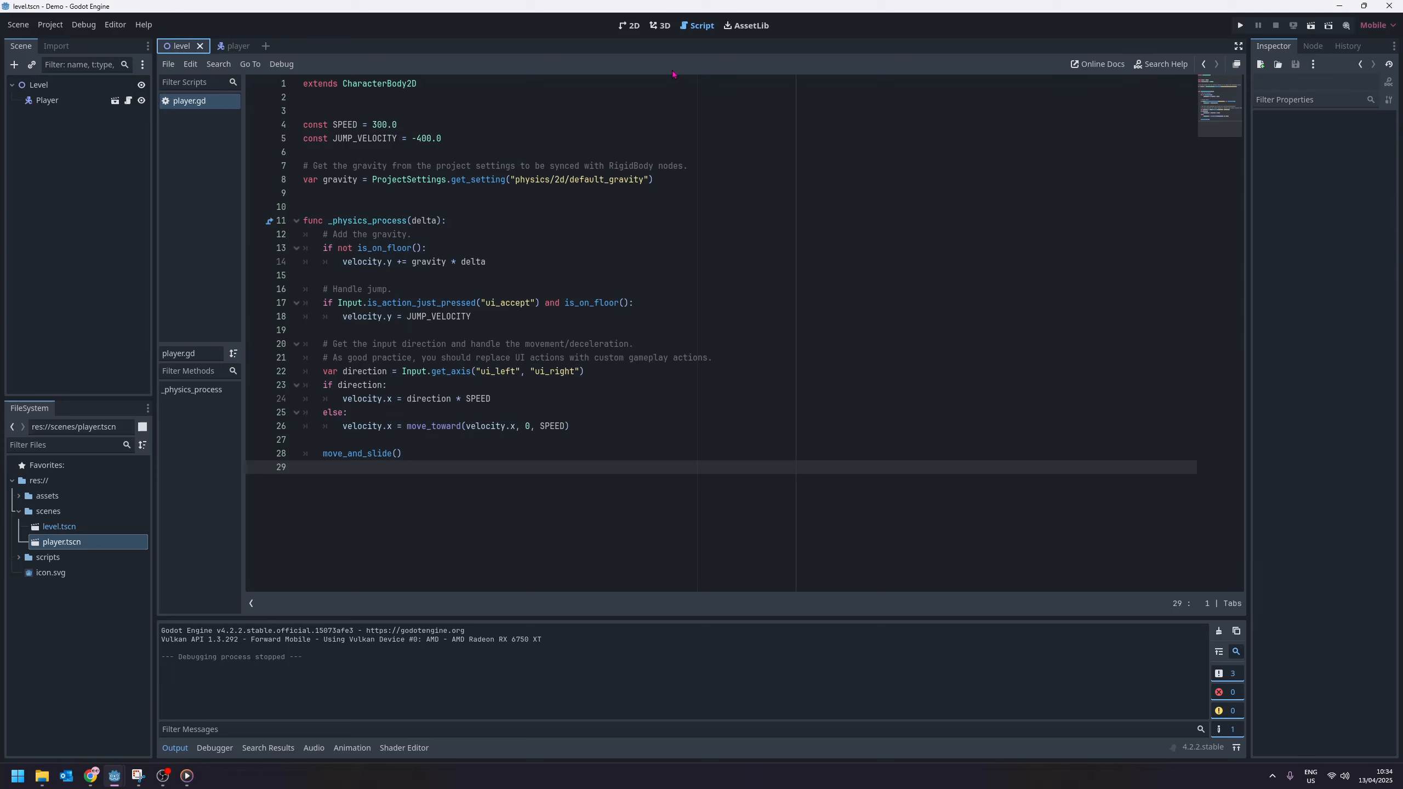
click(630, 25)
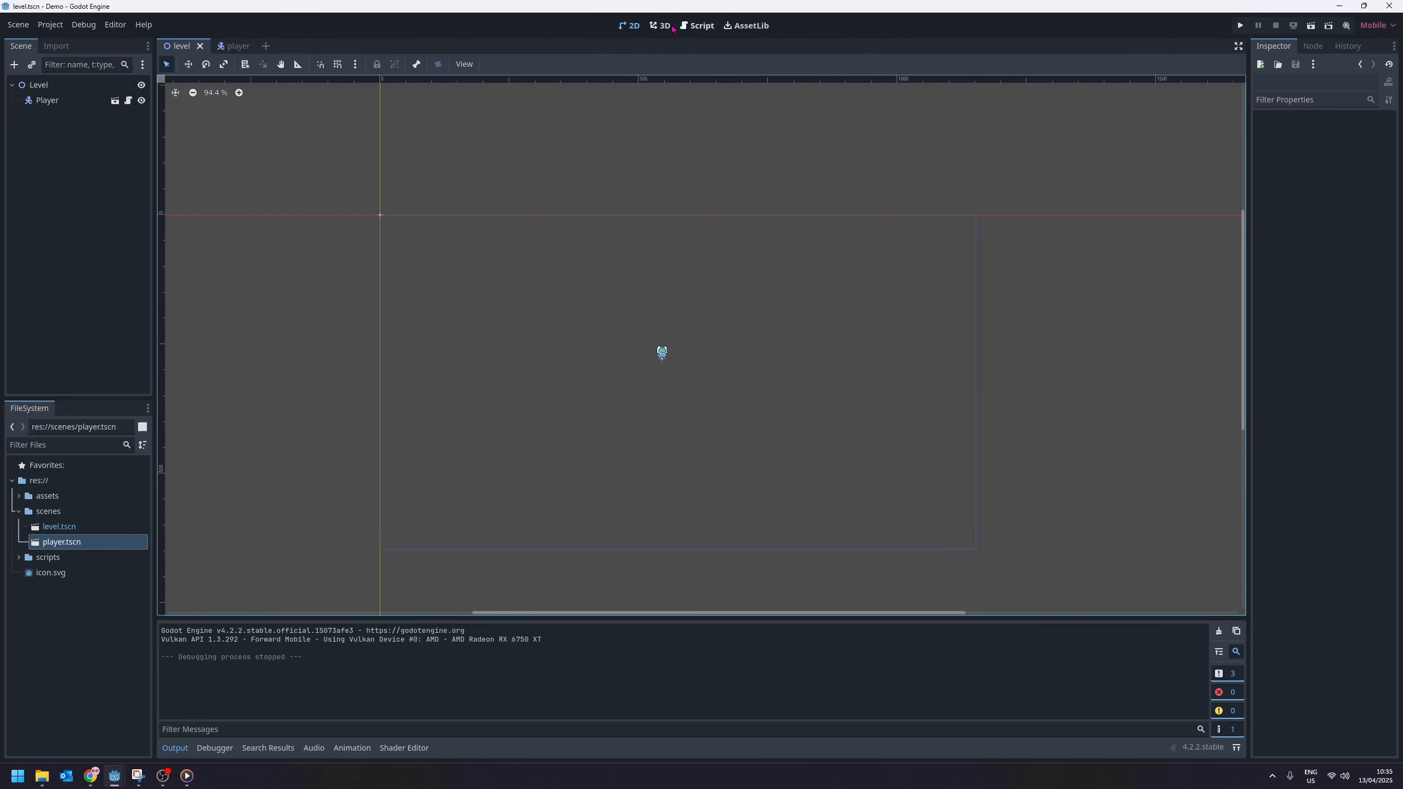
click(698, 25)
click(661, 25)
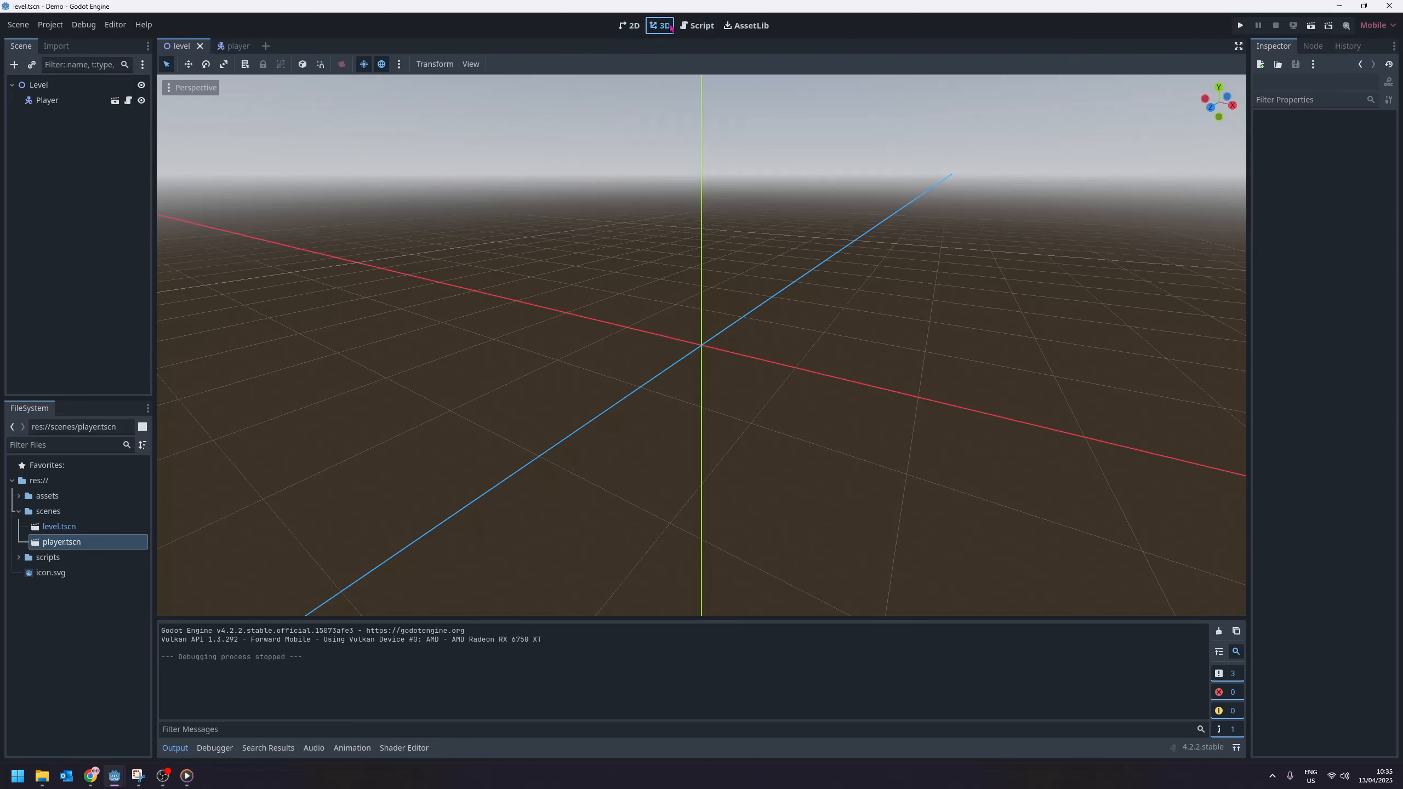
click(635, 25)
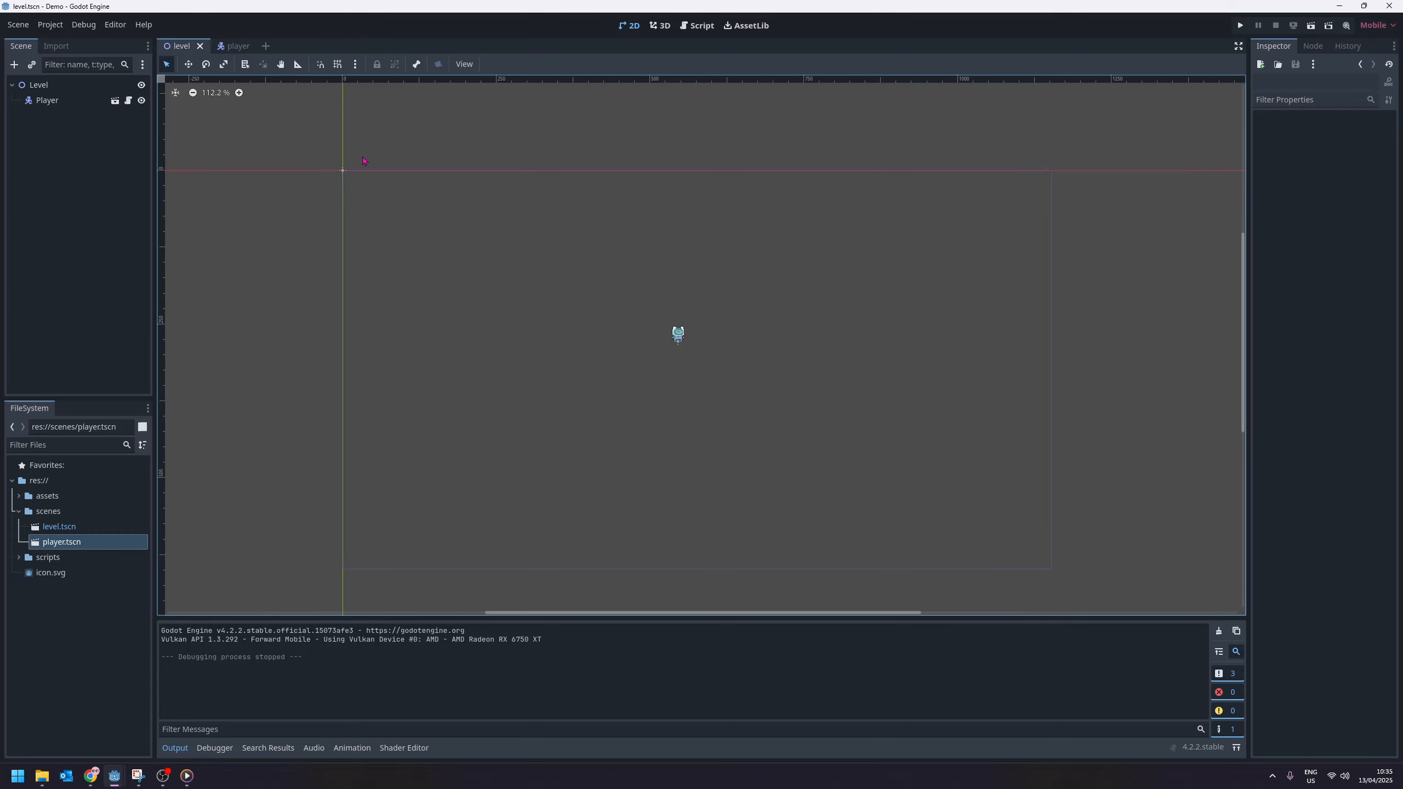
Step: Add a StaticBody2D node as a child of the Level root node
click(51, 86)
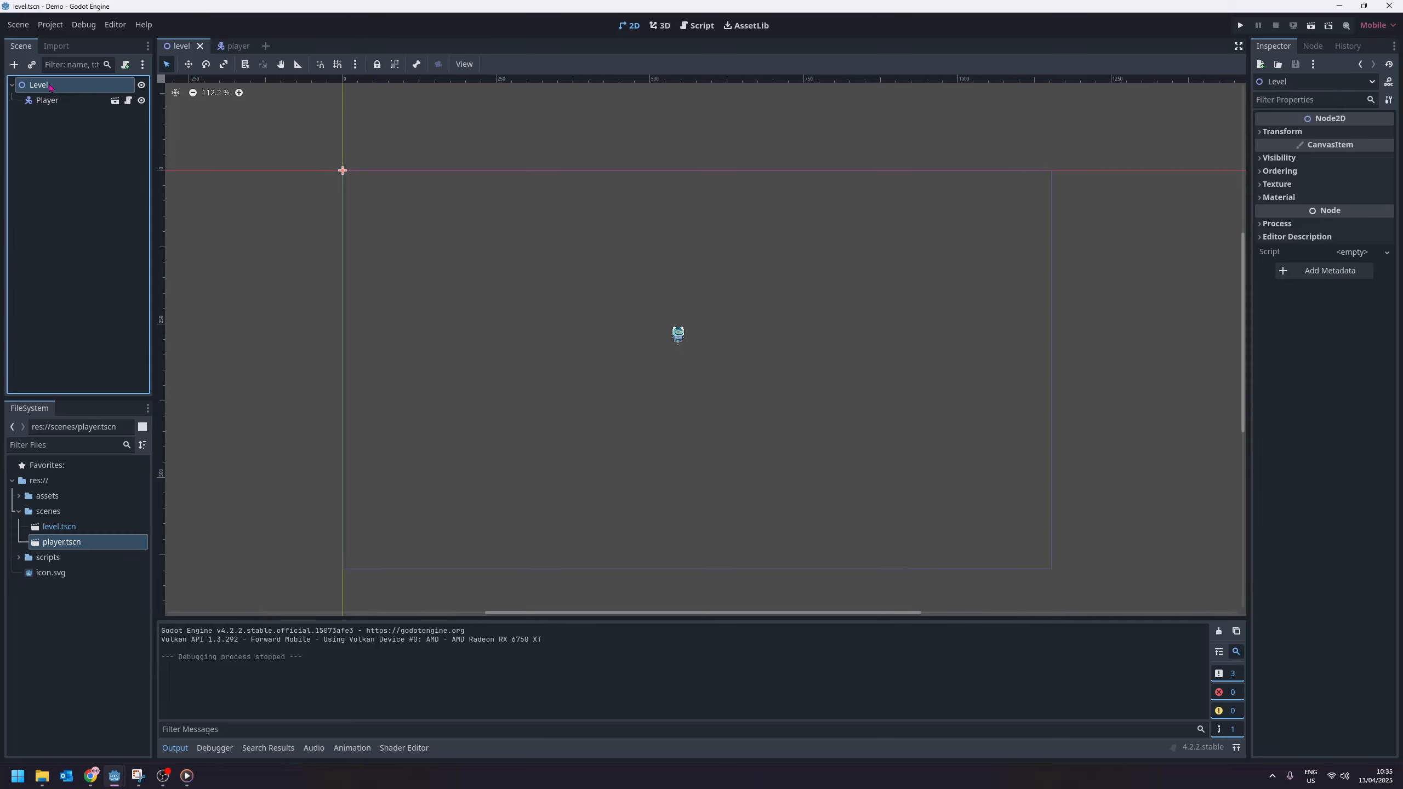
right_click(58, 82)
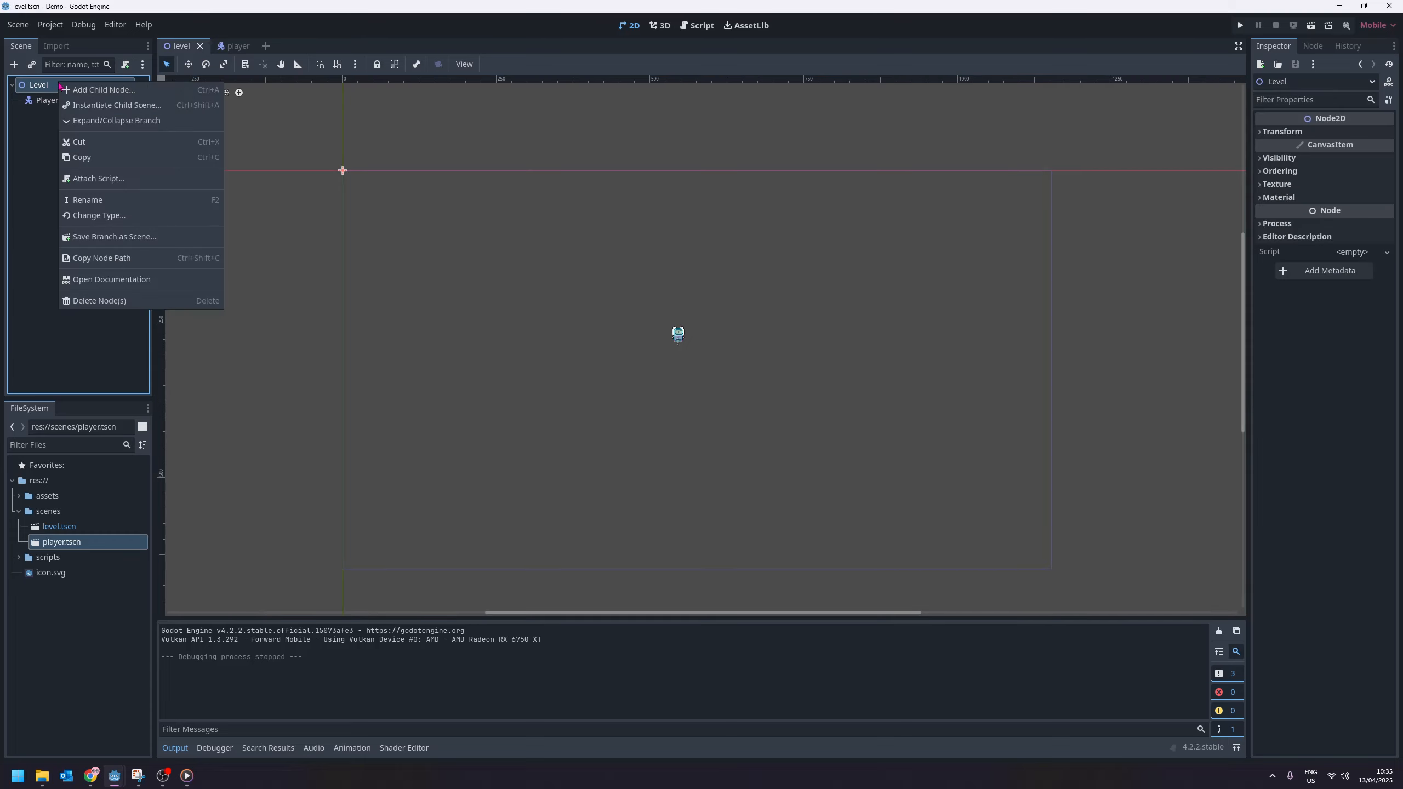
click(92, 91)
text(stat)
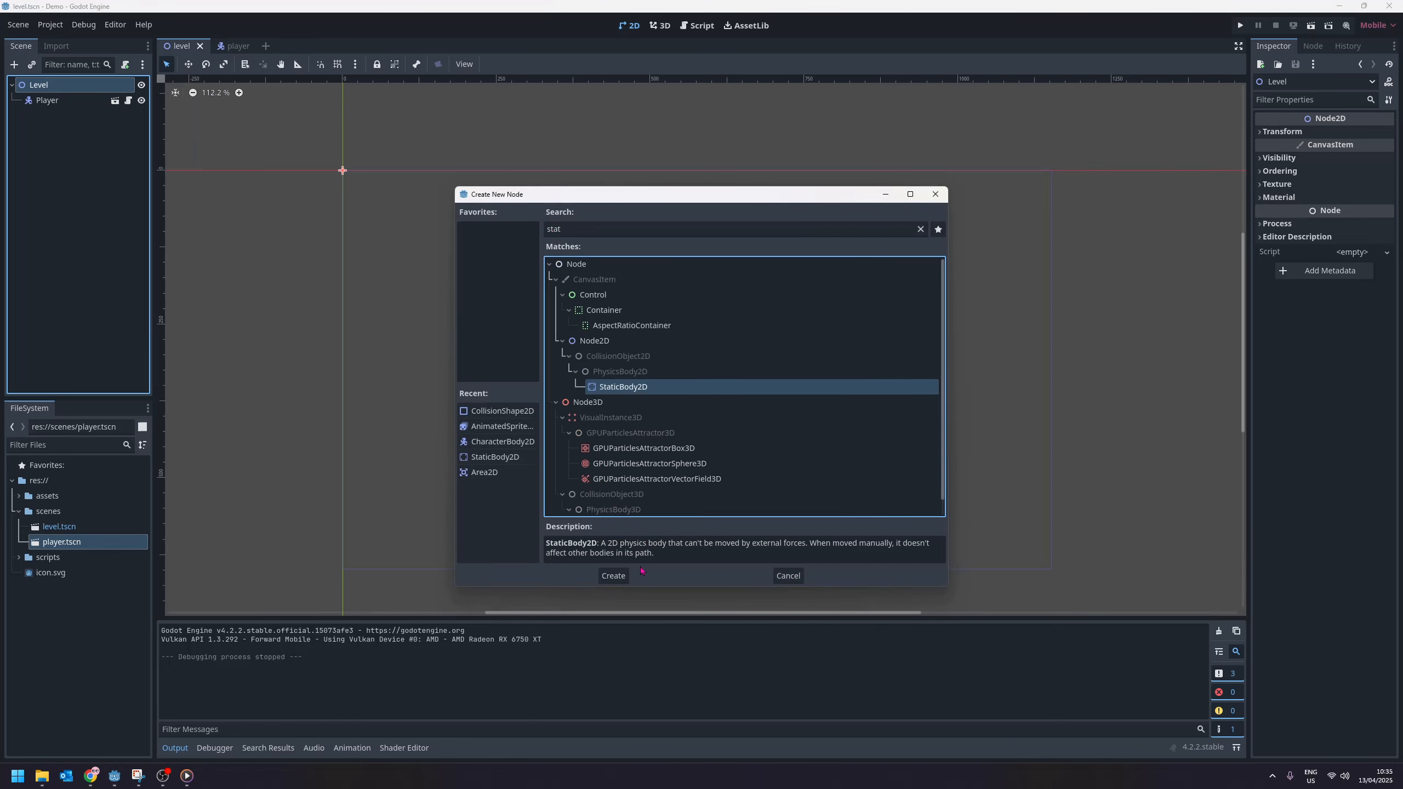
click(613, 576)
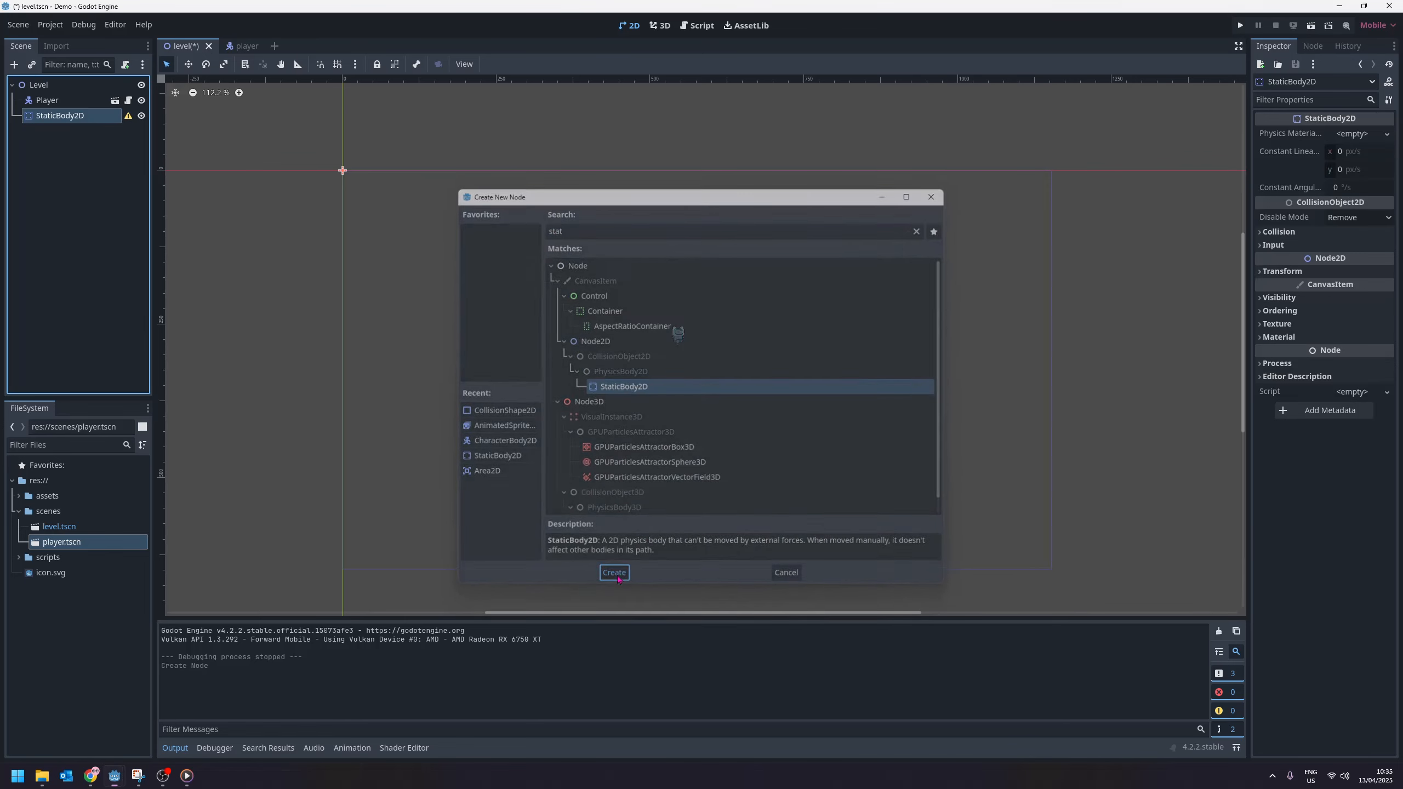
Step: Add a CollisionShape2D child to the StaticBody2D node and assign it a WorldBoundaryShape2D shape
right_click(61, 123)
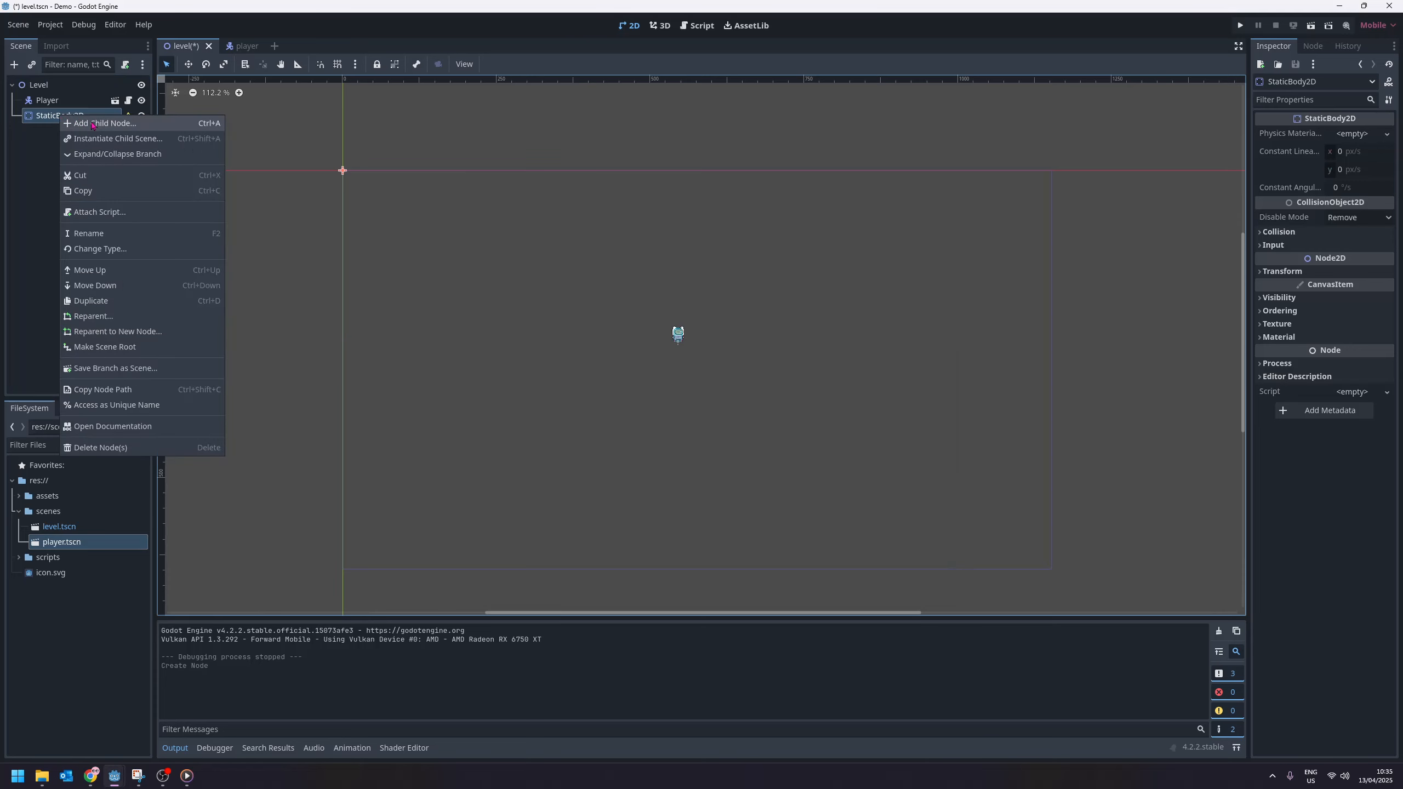
click(166, 122)
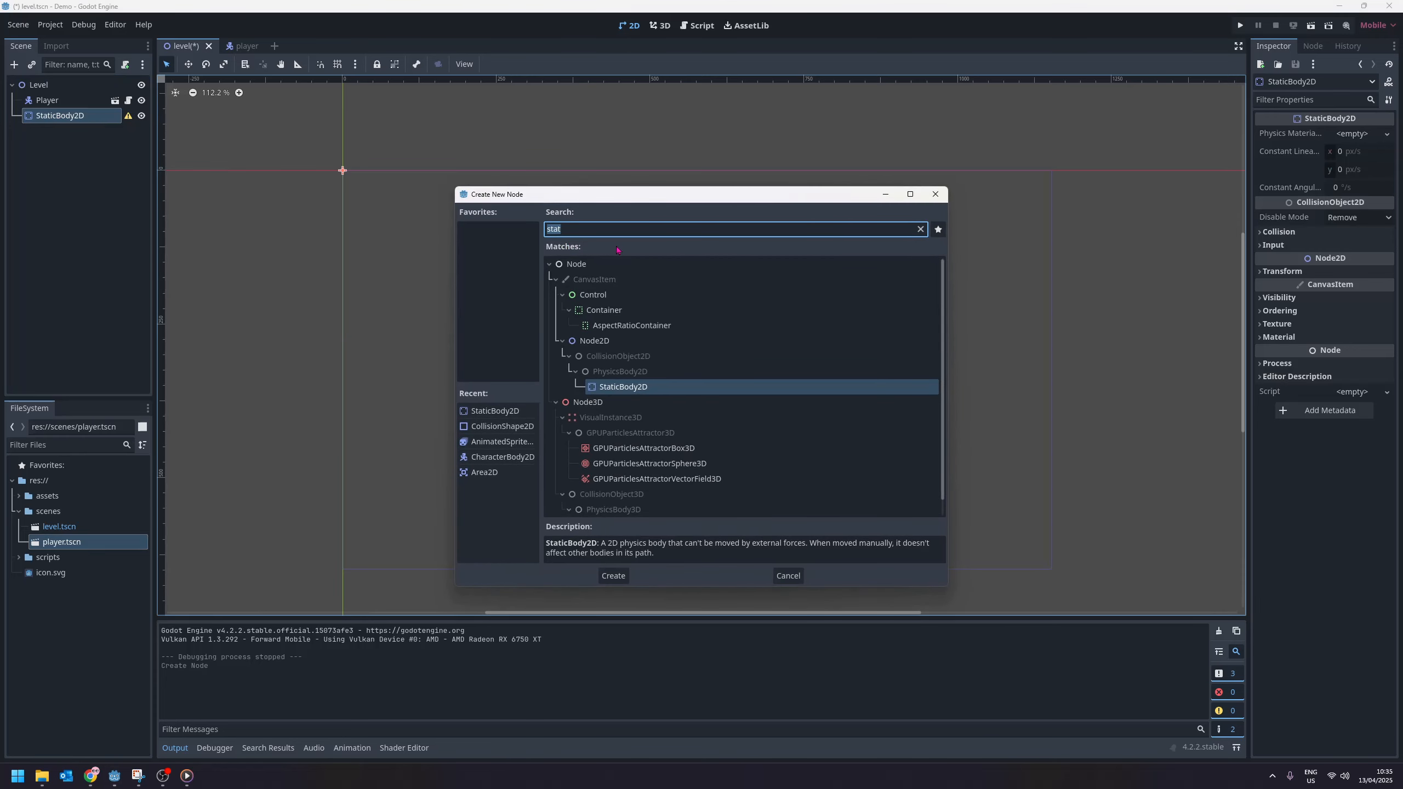
text(coll)
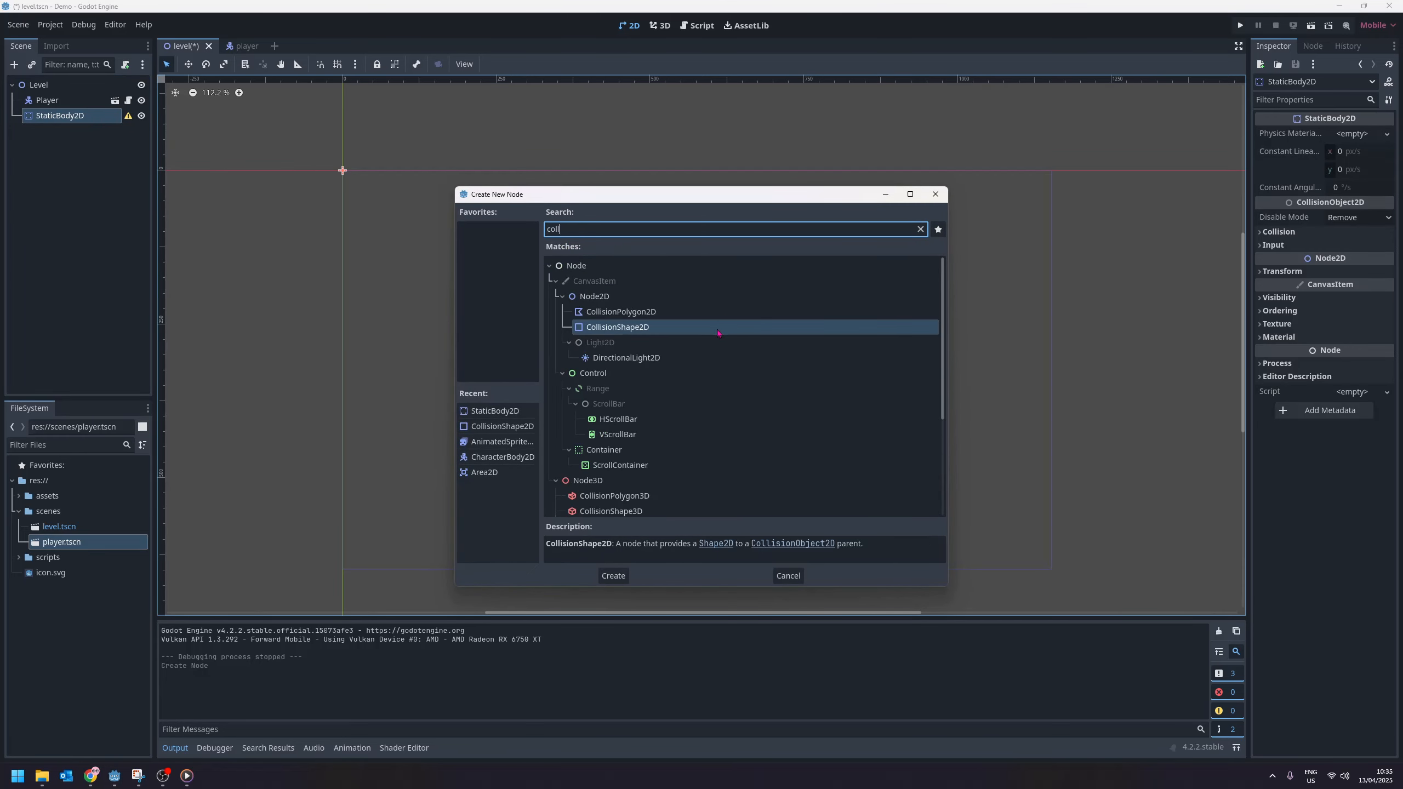
click(613, 575)
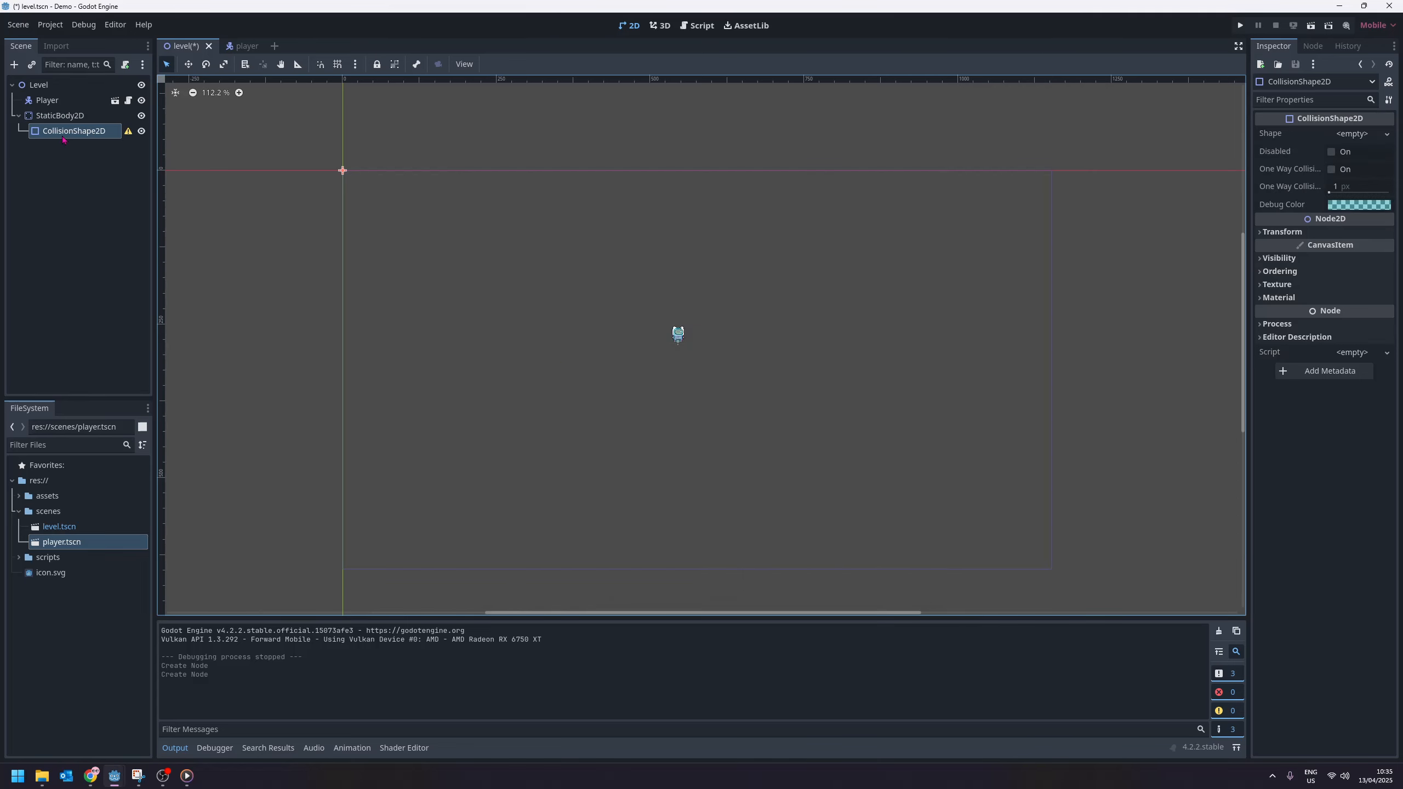
click(1349, 134)
click(1354, 243)
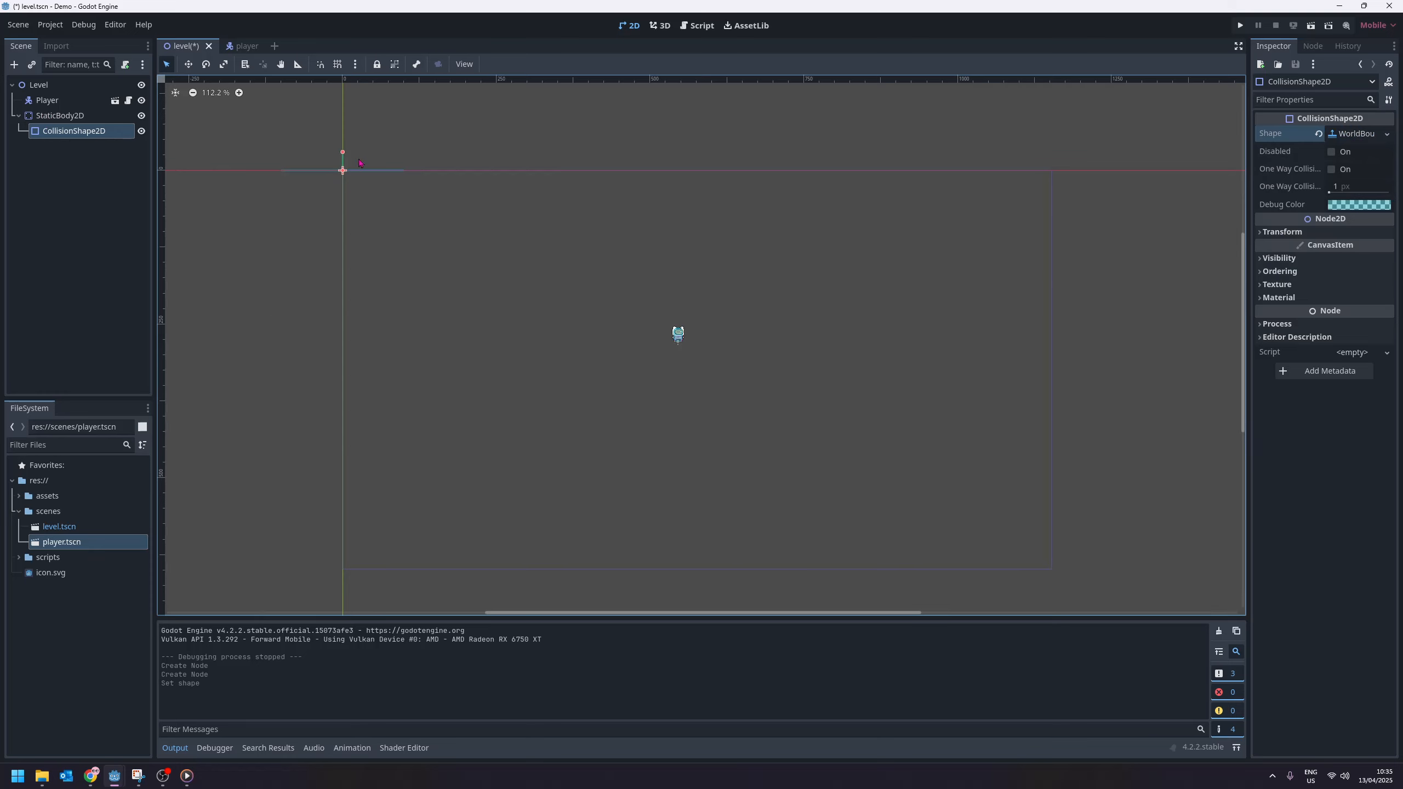
Step: Move the StaticBody2D node, together with its collision shape, directly below the player to about (544, 355)
scroll(355, 166, up, 2)
middle_drag(340, 169, 520, 238)
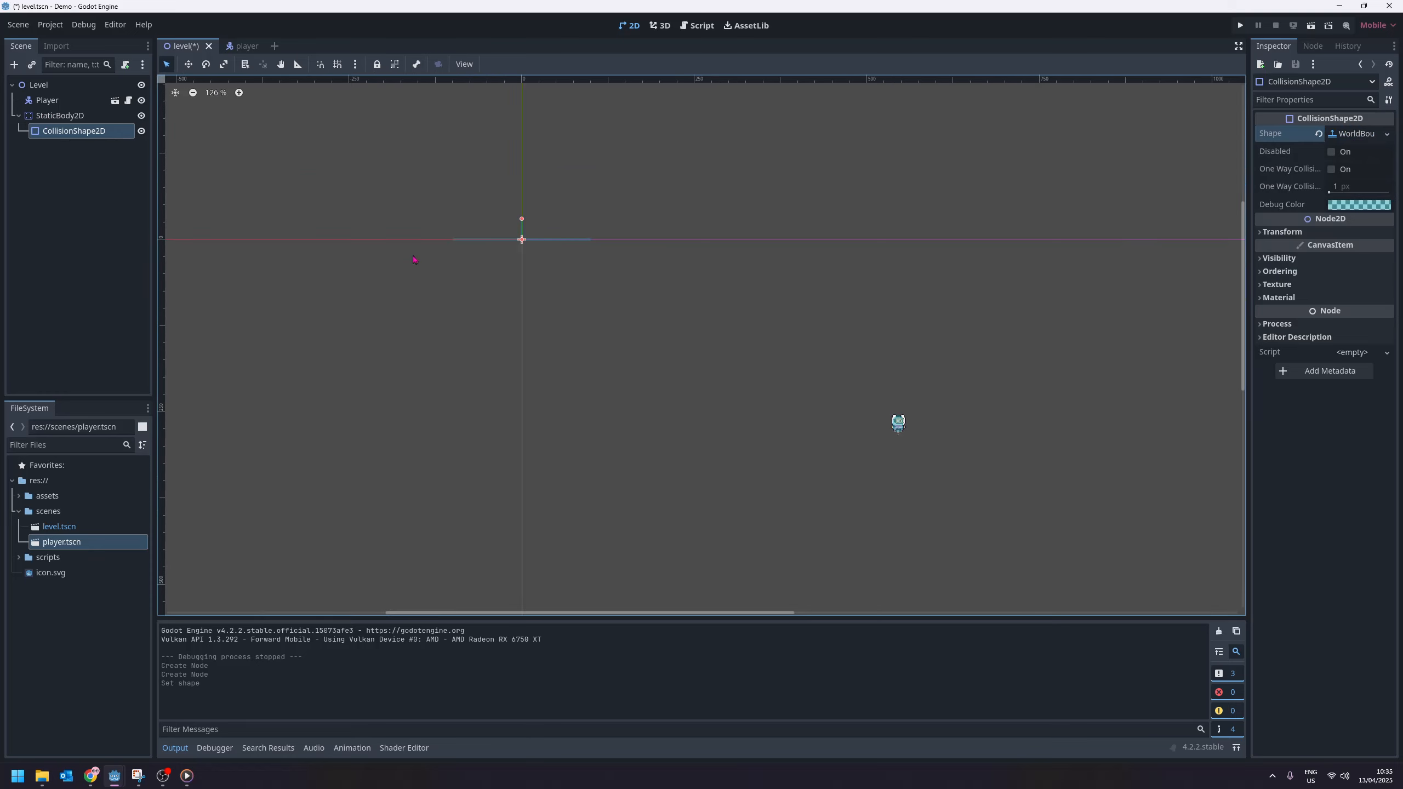
middle_drag(578, 287, 421, 208)
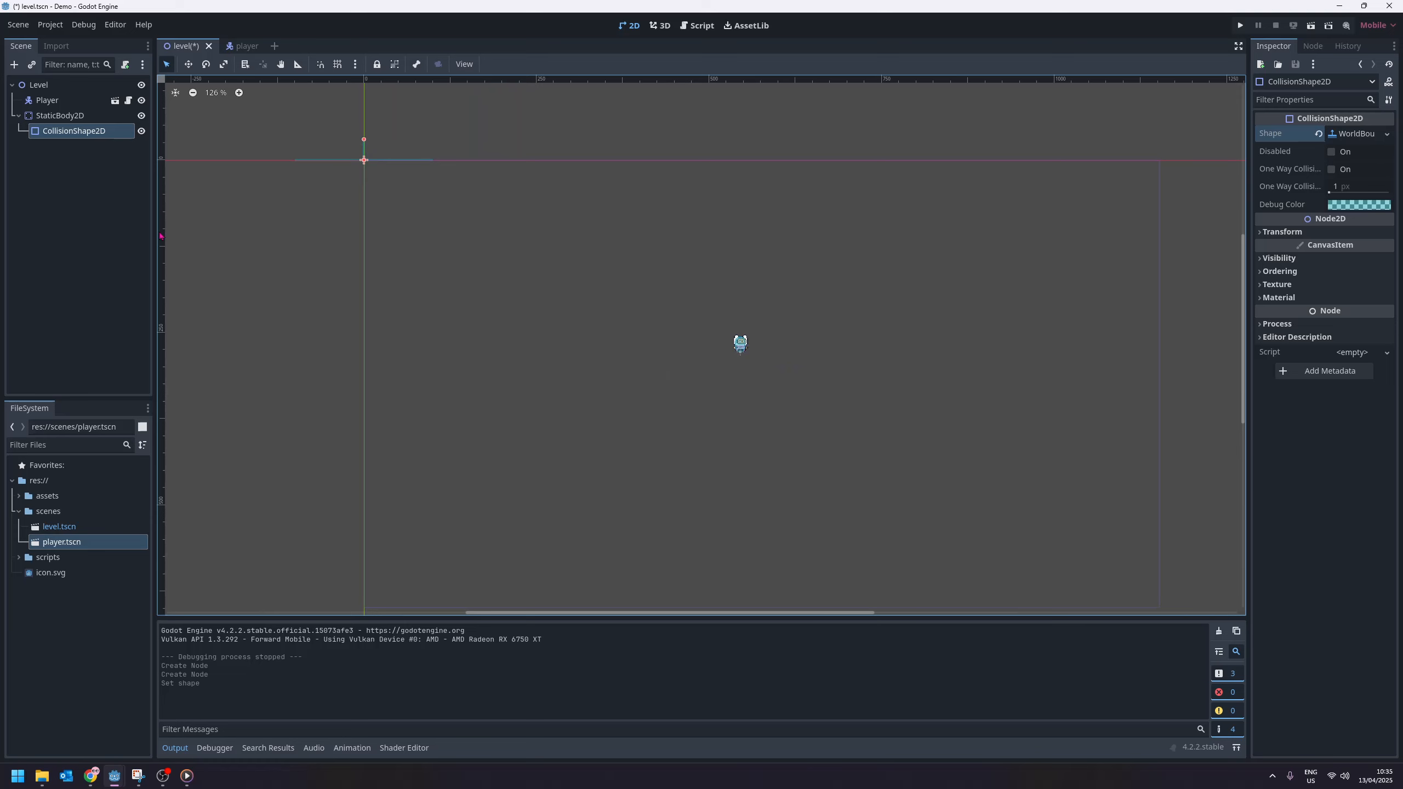
click(58, 117)
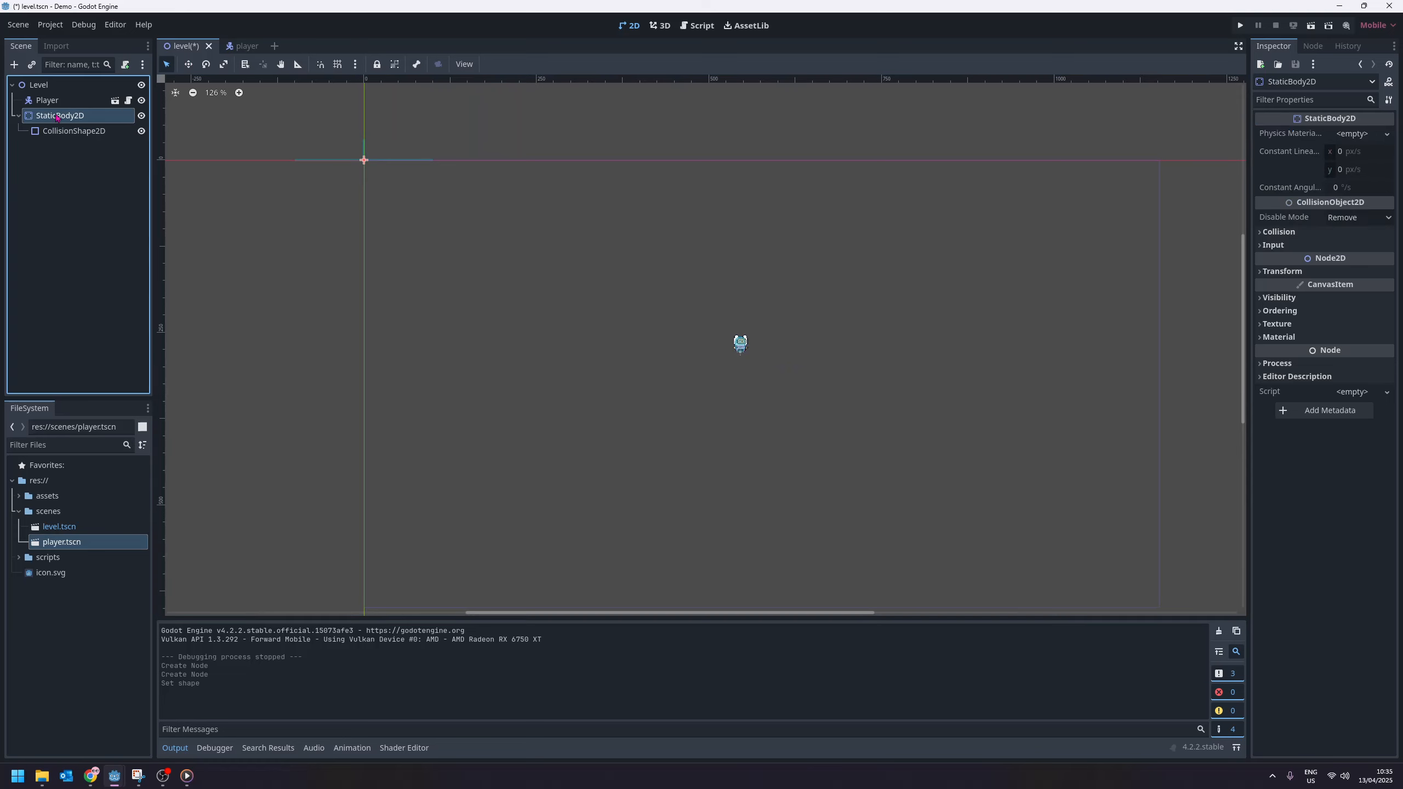
click(189, 66)
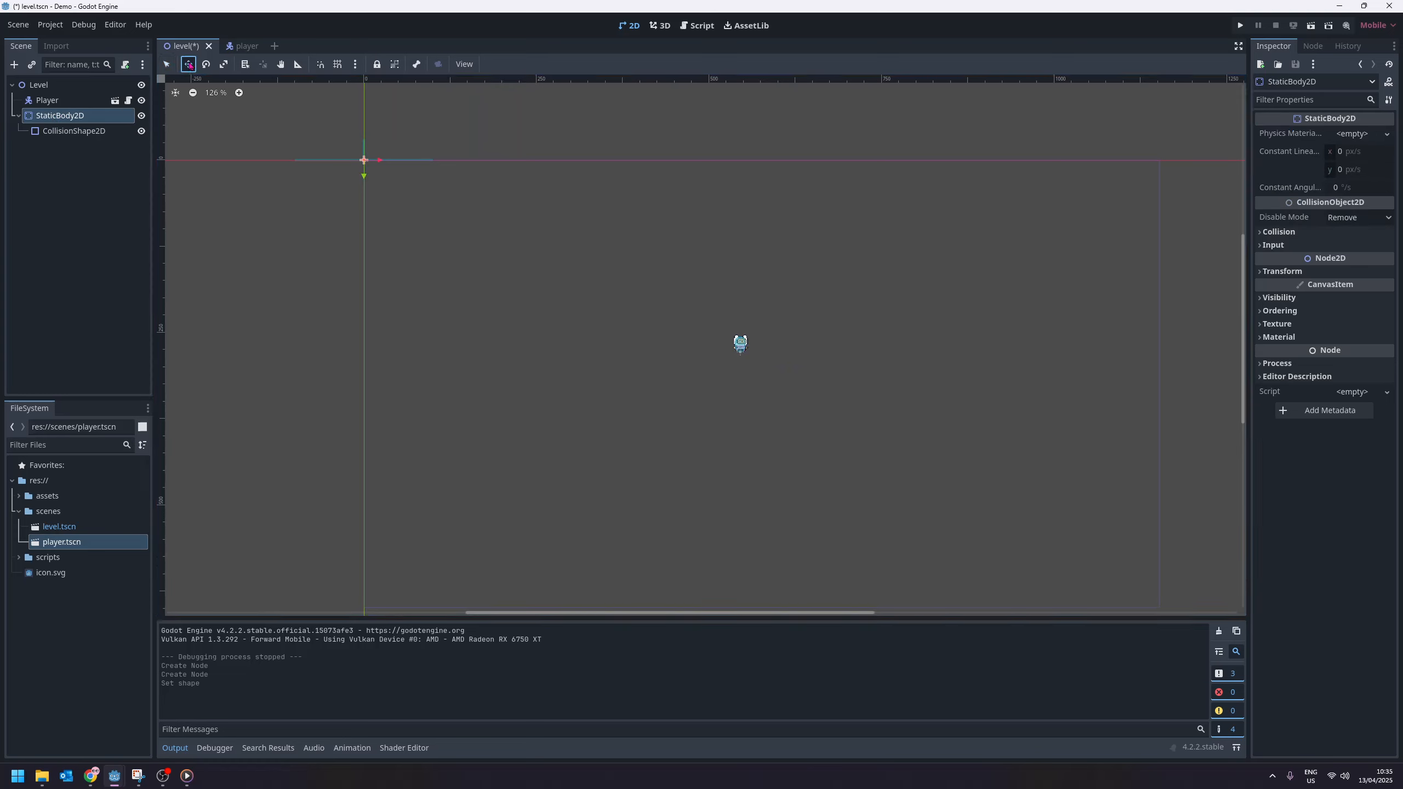
drag(390, 191, 773, 440)
scroll(796, 392, up, 3)
scroll(815, 356, down, 4)
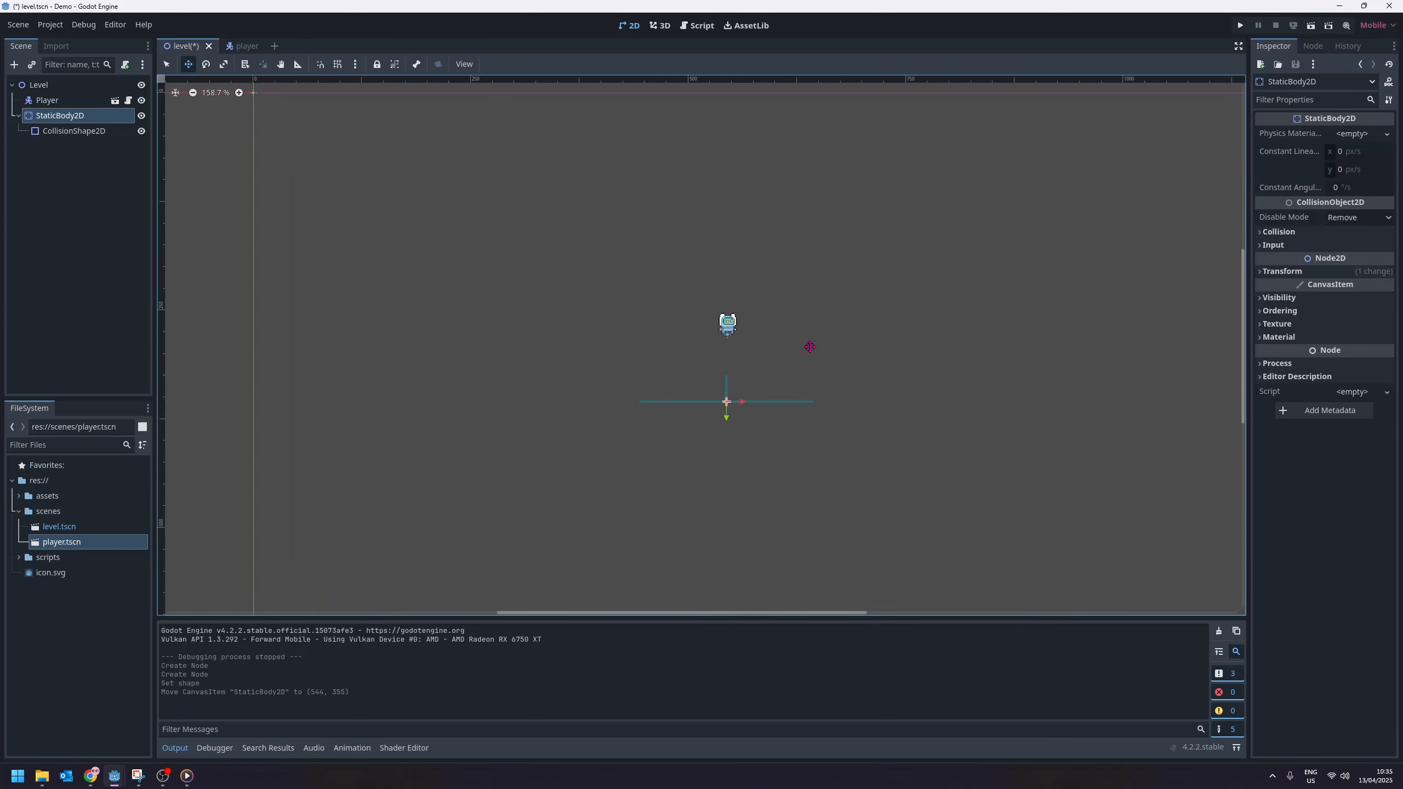
middle_drag(808, 345, 732, 270)
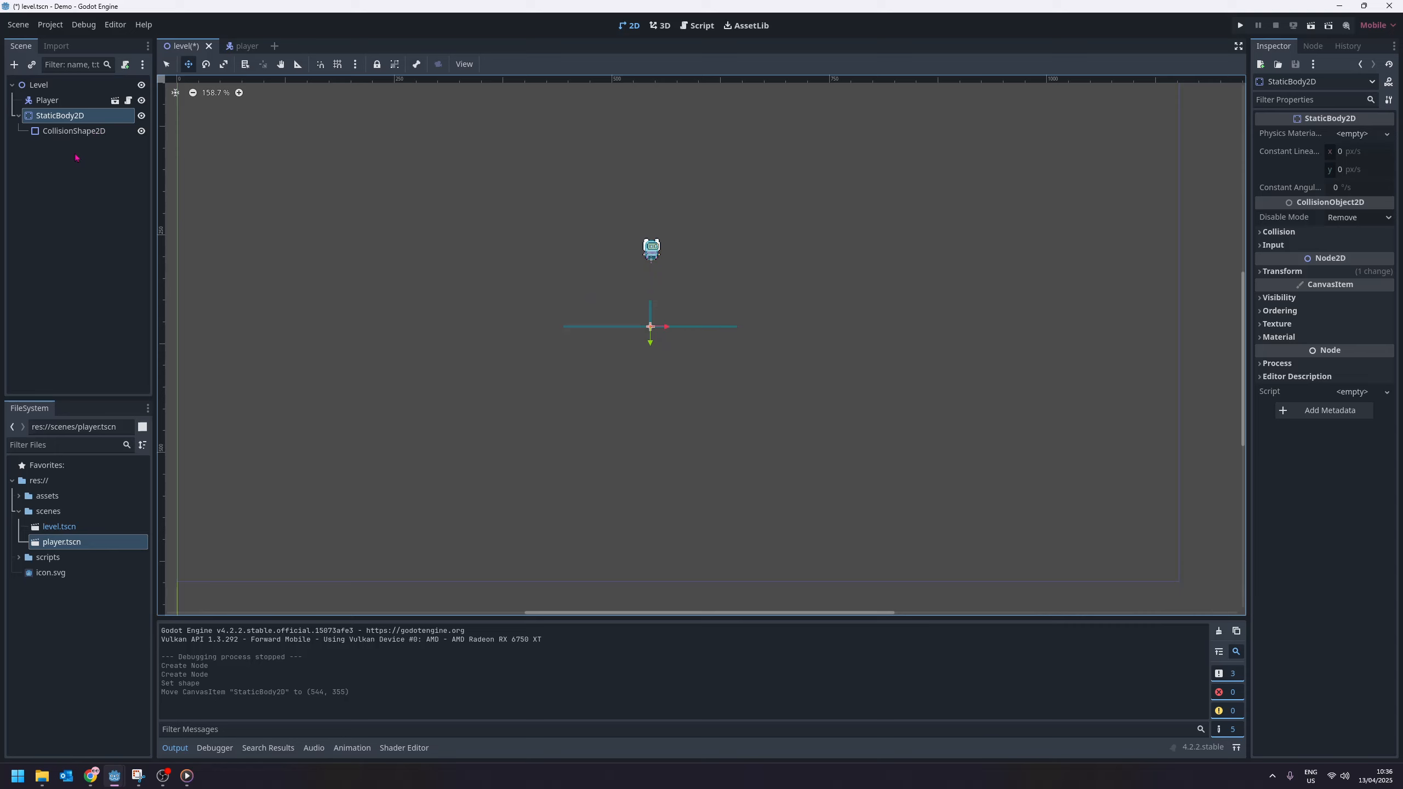
click(66, 122)
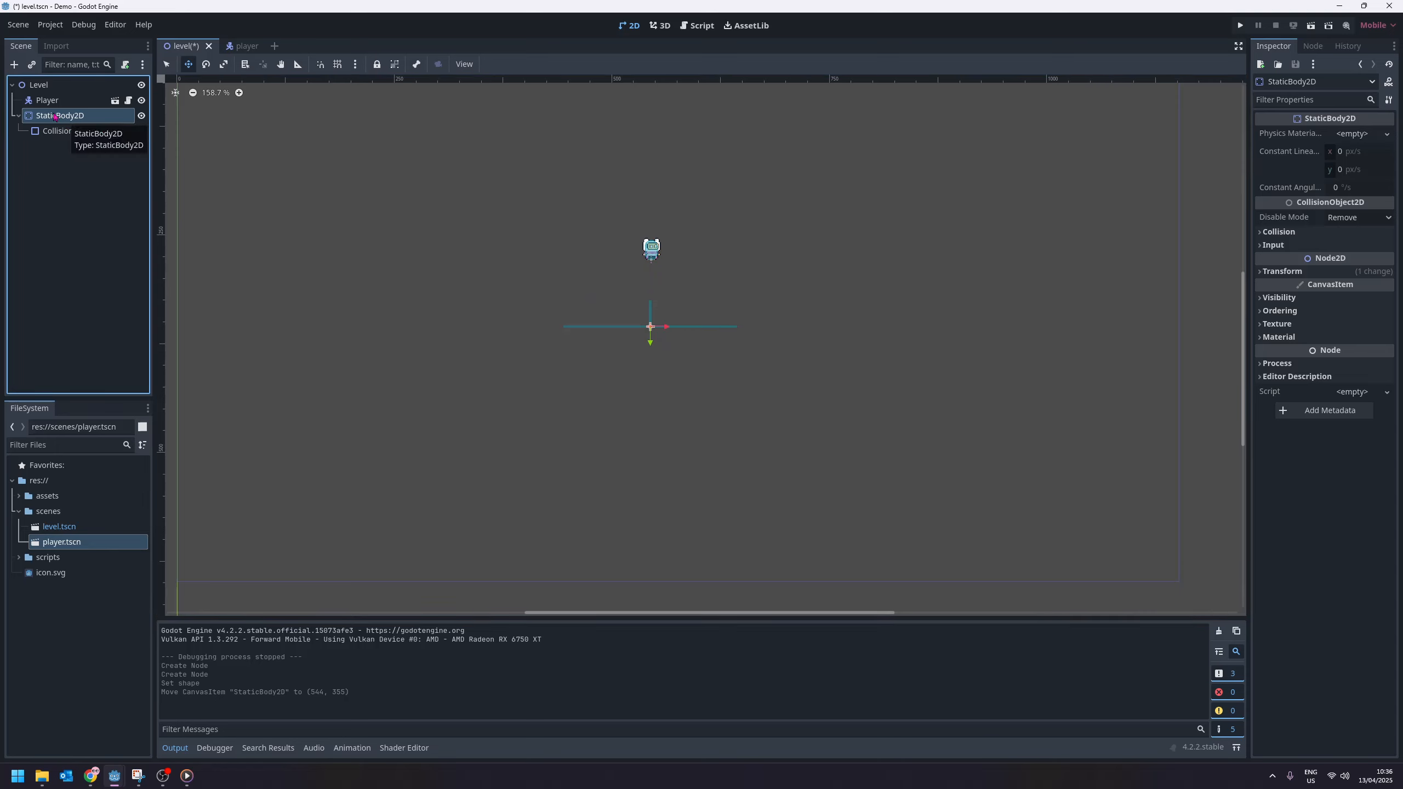
click(74, 133)
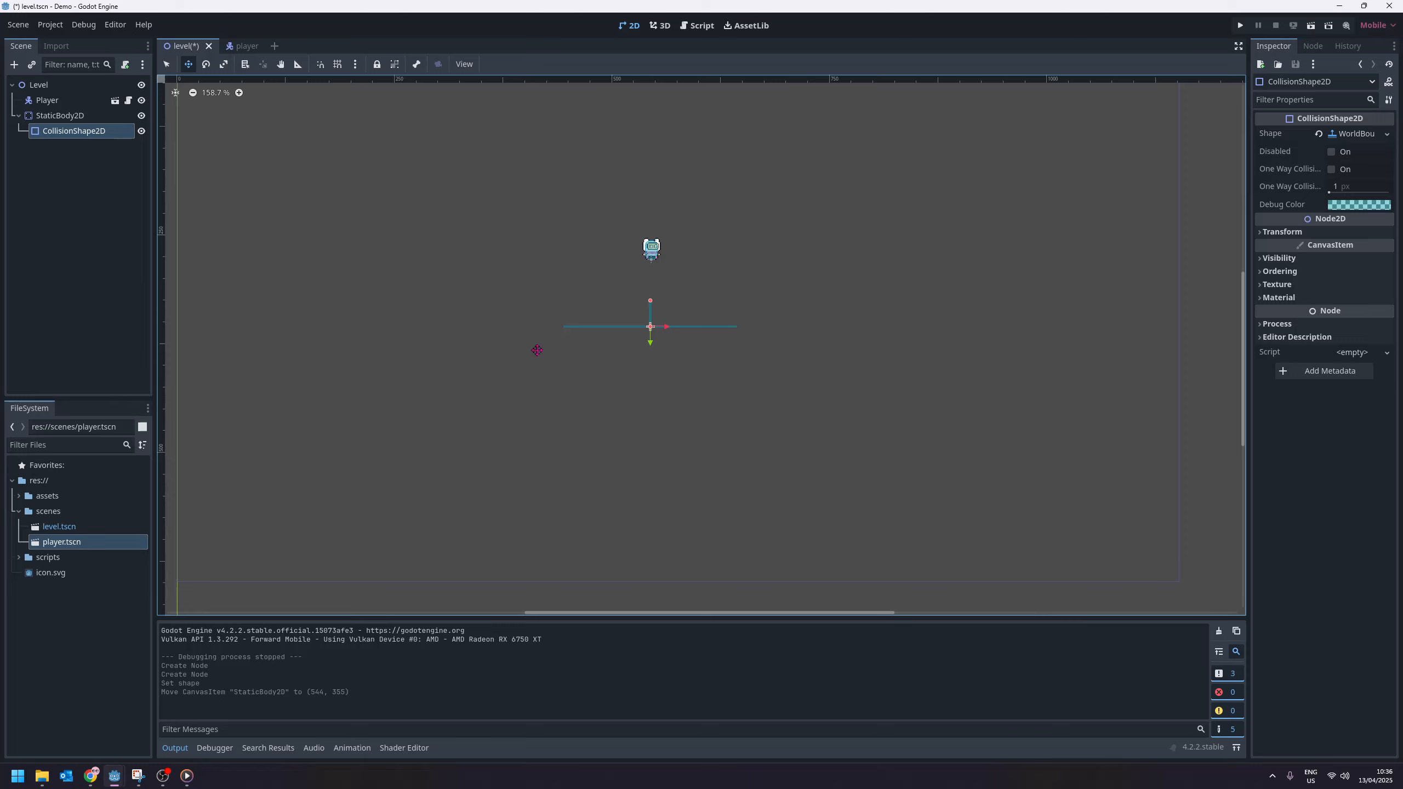
Step: Test-run the project and walk the player left and right repeatedly on the world boundary floor
click(1243, 26)
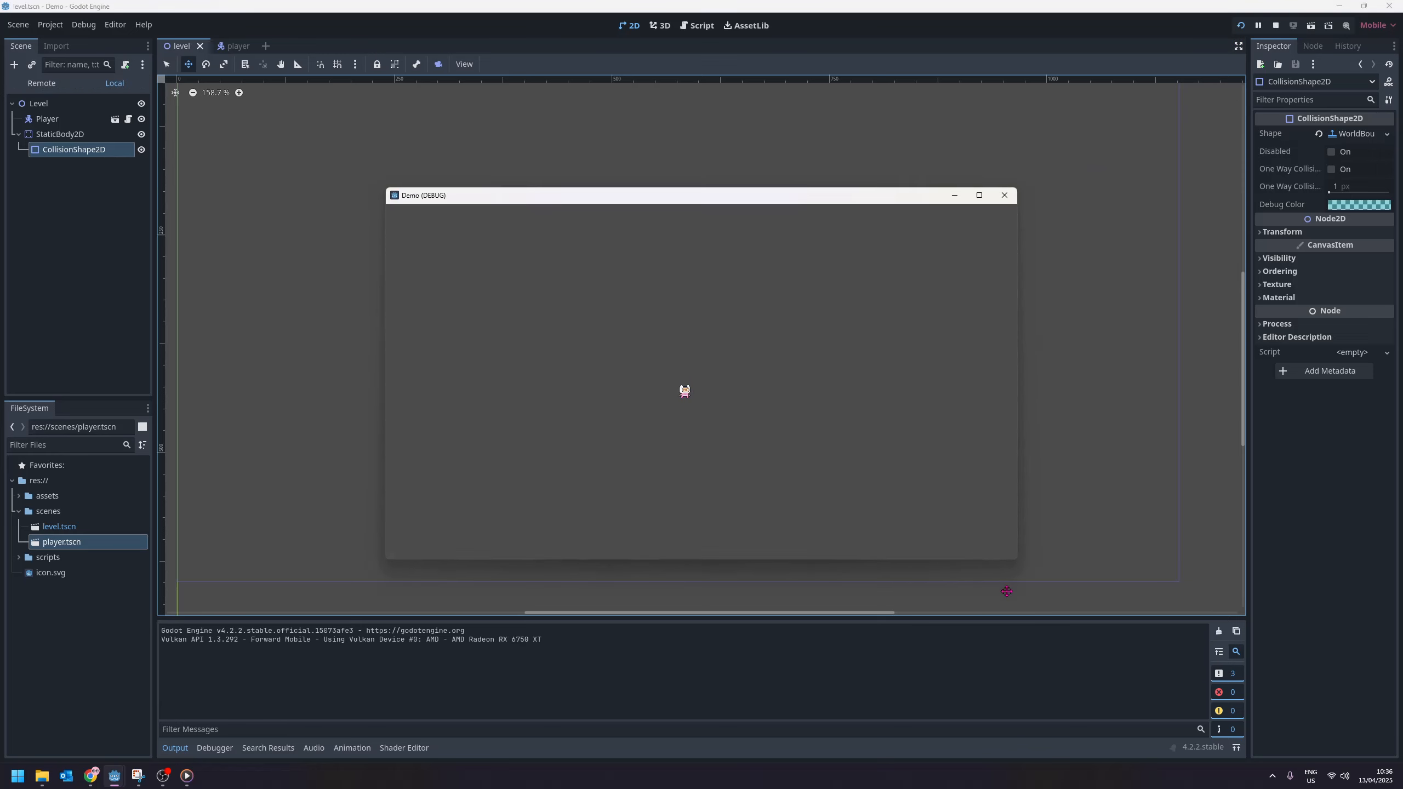
key(Left)
key(Right)
key(Left)
key(Right)
key(Left)
key(Right)
key(Left)
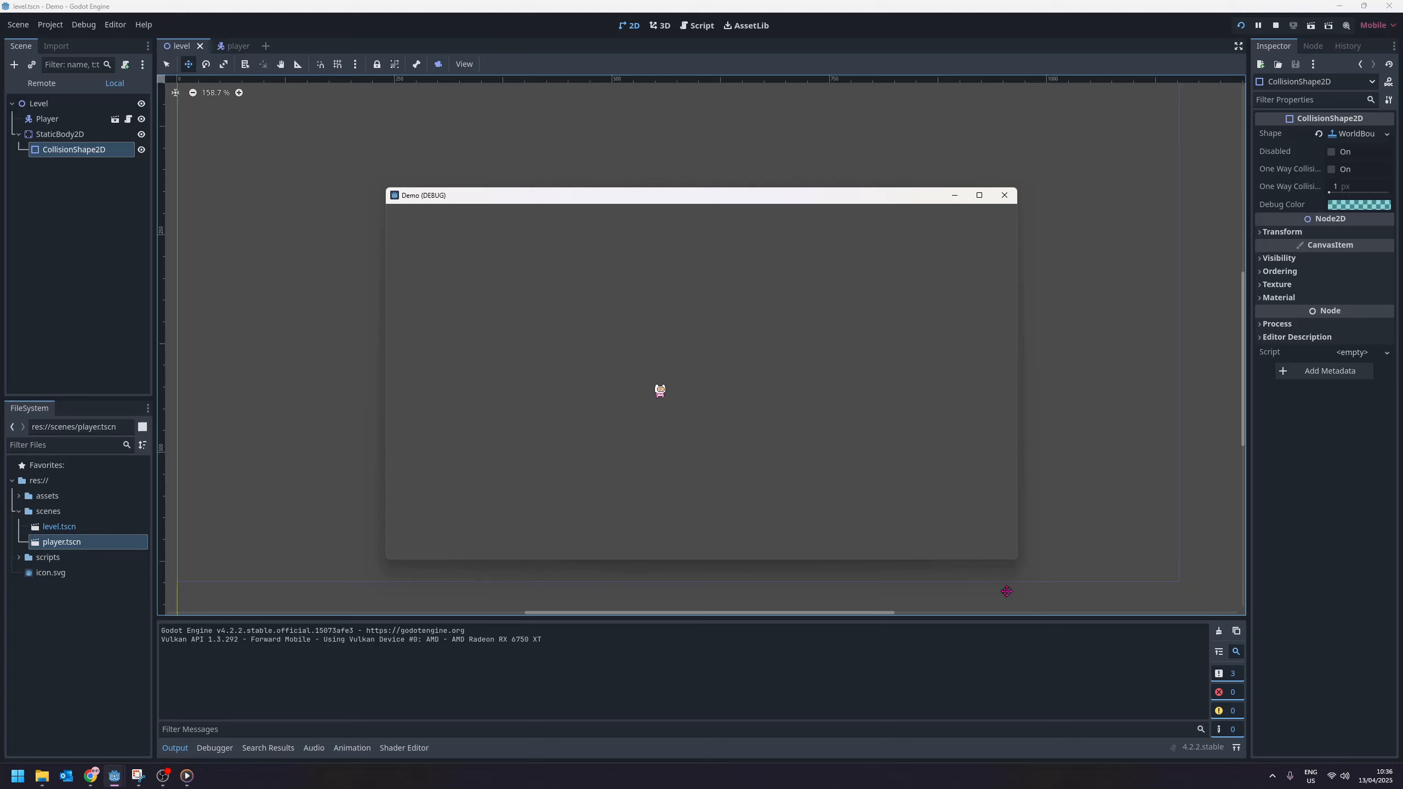